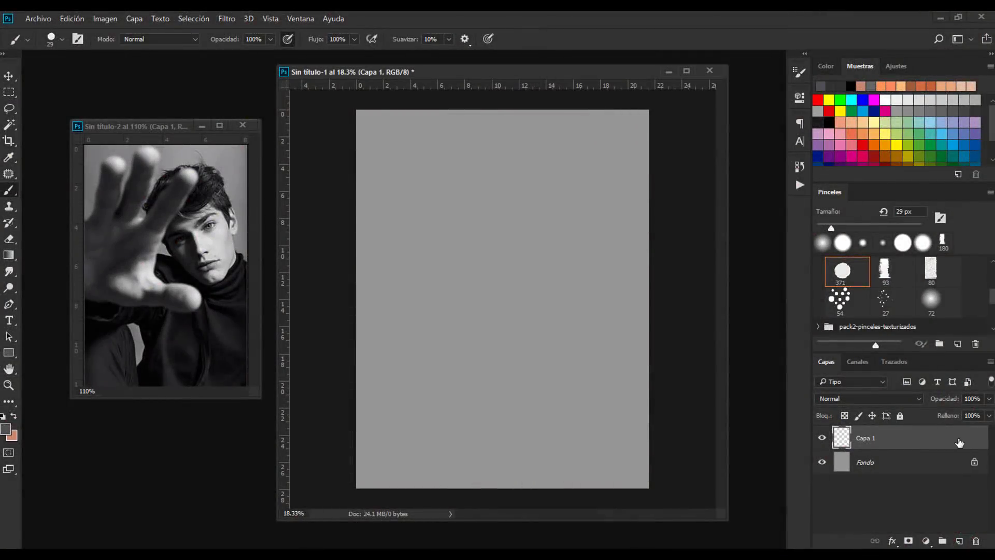
Step: Sketch the head circle, tilted centre line, eyebrows, nose and eyes on Capa 1
click(850, 86)
drag(497, 185, 526, 176)
mouse_move(470, 160)
mouse_down()
mouse_move(498, 282)
mouse_move(526, 325)
mouse_up()
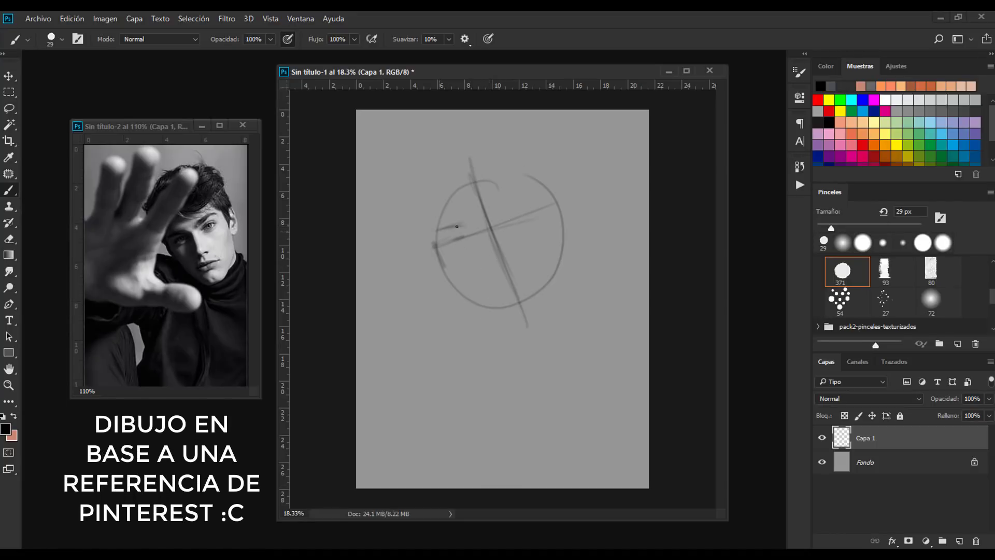
drag(440, 228, 534, 198)
mouse_move(484, 227)
mouse_down()
mouse_move(493, 259)
mouse_move(479, 229)
mouse_move(533, 209)
mouse_up()
click(503, 255)
drag(488, 256, 499, 259)
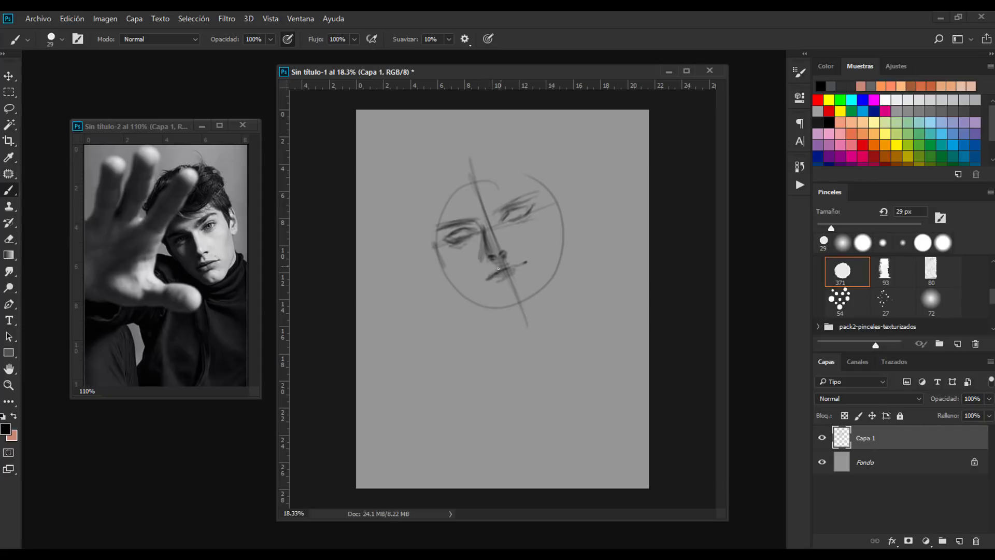
Step: Rotate the canvas view to draw at an angle, reset it, and erase the lower jaw line
key(r)
drag(497, 268, 595, 251)
key(v)
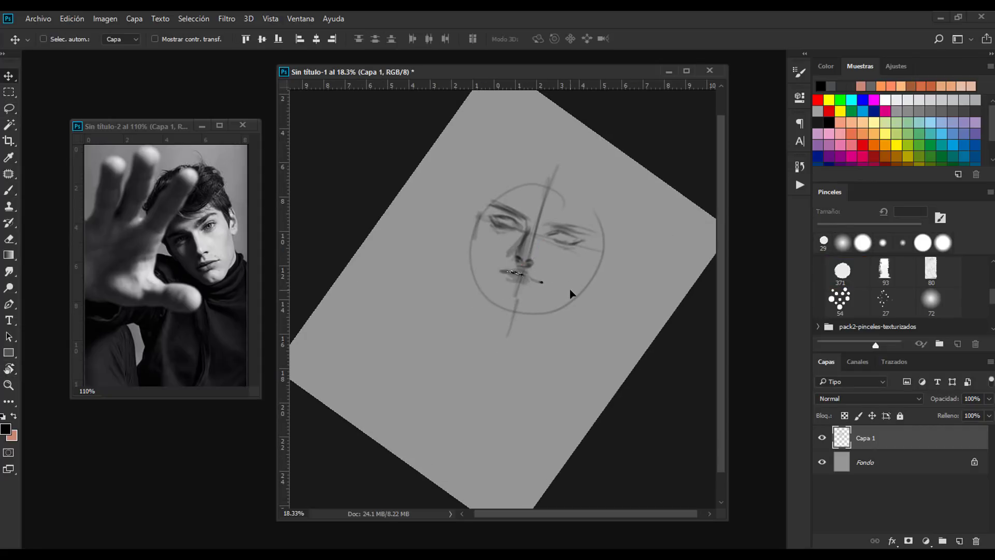
key(r)
key(Escape)
key(b)
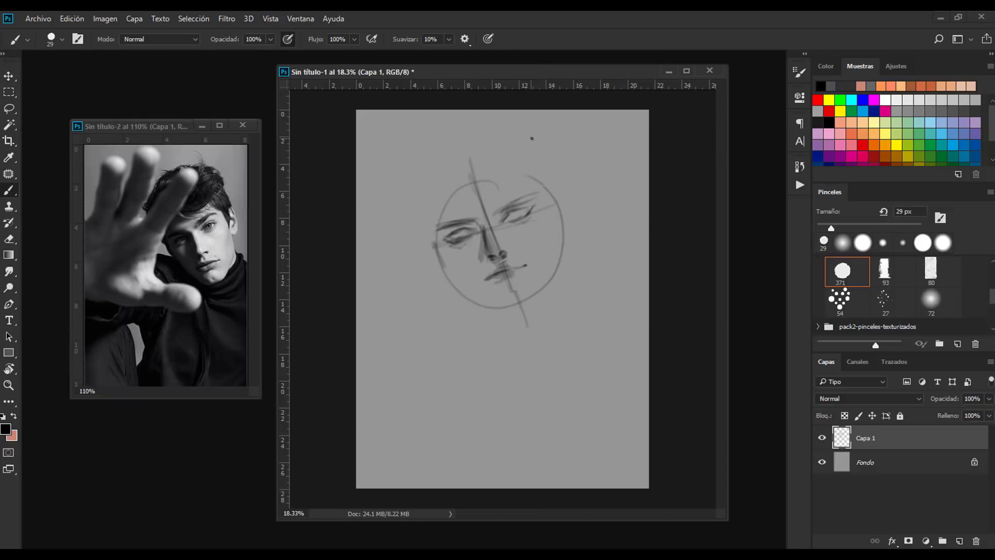
key(l)
key(b)
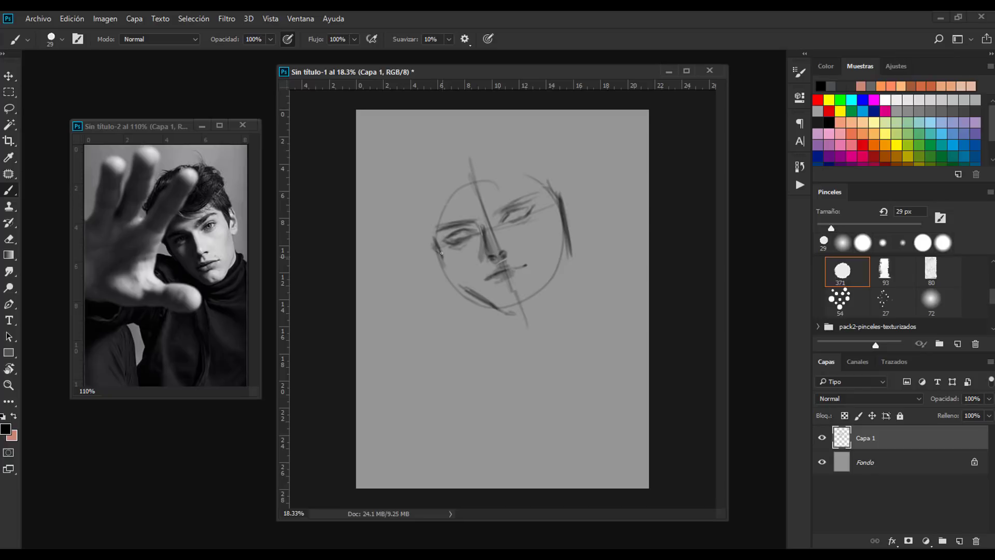
key(e)
mouse_move(513, 312)
mouse_down()
mouse_move(456, 289)
mouse_move(444, 259)
mouse_up()
key(b)
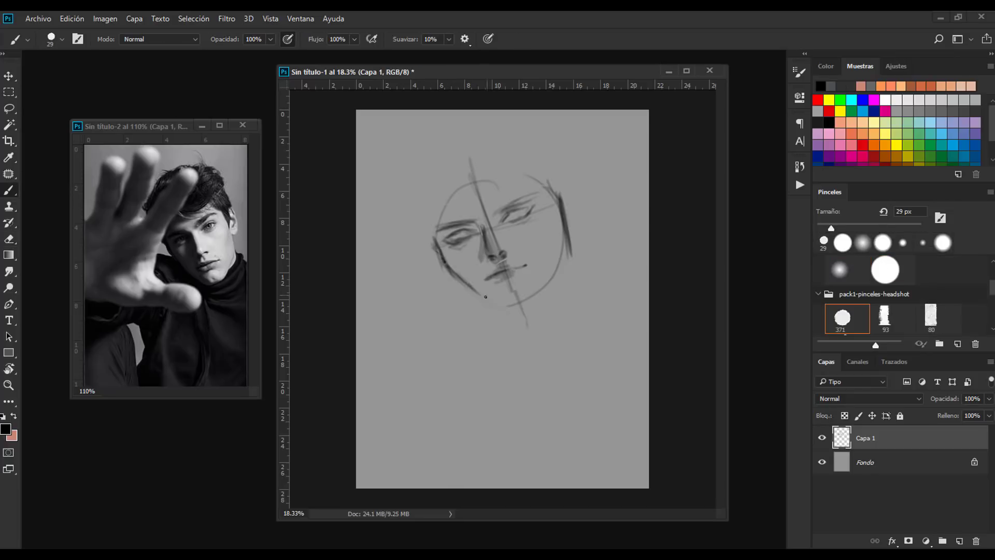
Step: Lasso the jaw line and rotate it slightly with Free Transform
key(l)
drag(562, 247, 440, 261)
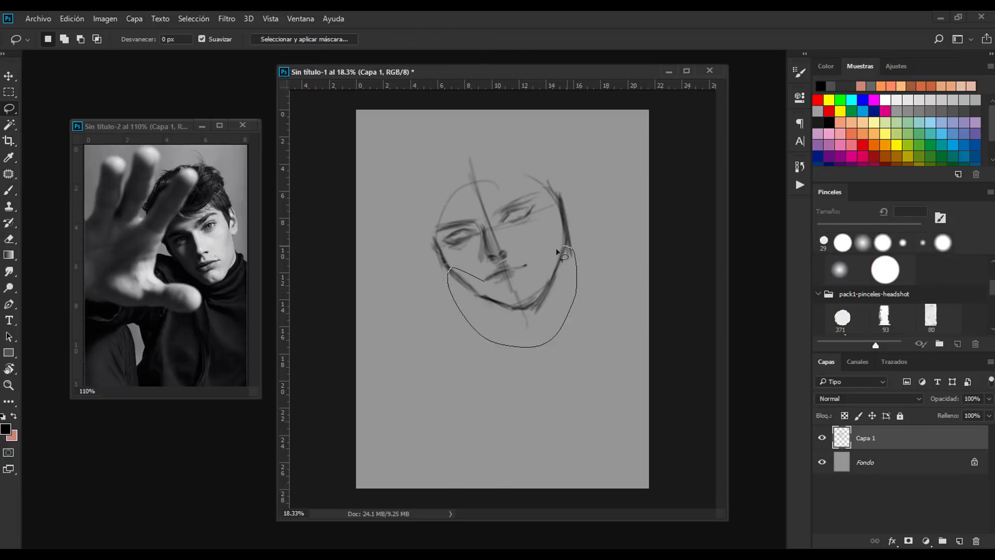
key(ctrl+t)
drag(585, 362, 524, 309)
key(Return)
key(ctrl+d)
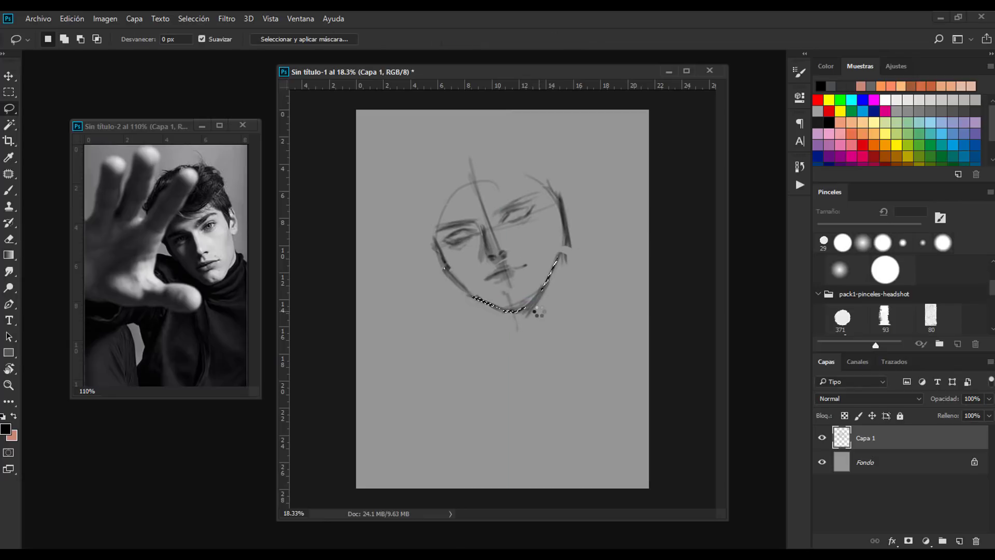
Step: Redraw the right cheek line more lightly and sketch the top of the skull
key(b)
drag(432, 246, 459, 285)
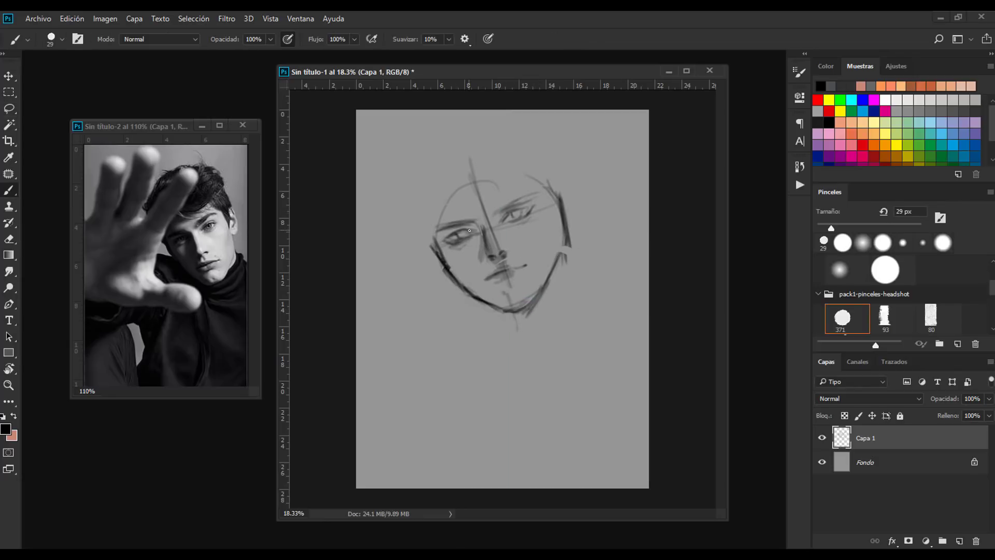
key(ctrl+z)
drag(543, 181, 555, 261)
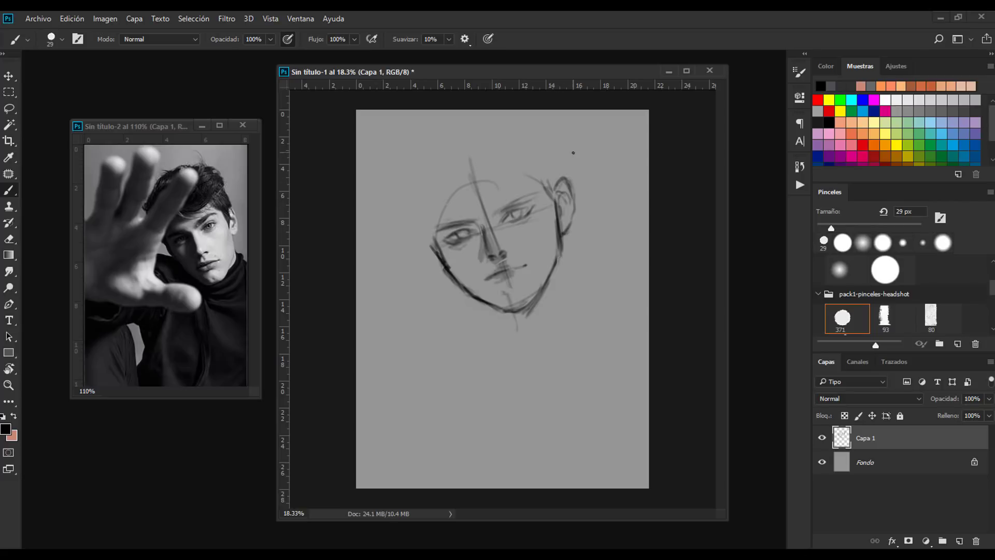
mouse_move(430, 240)
mouse_down()
mouse_move(497, 140)
mouse_move(556, 182)
mouse_up()
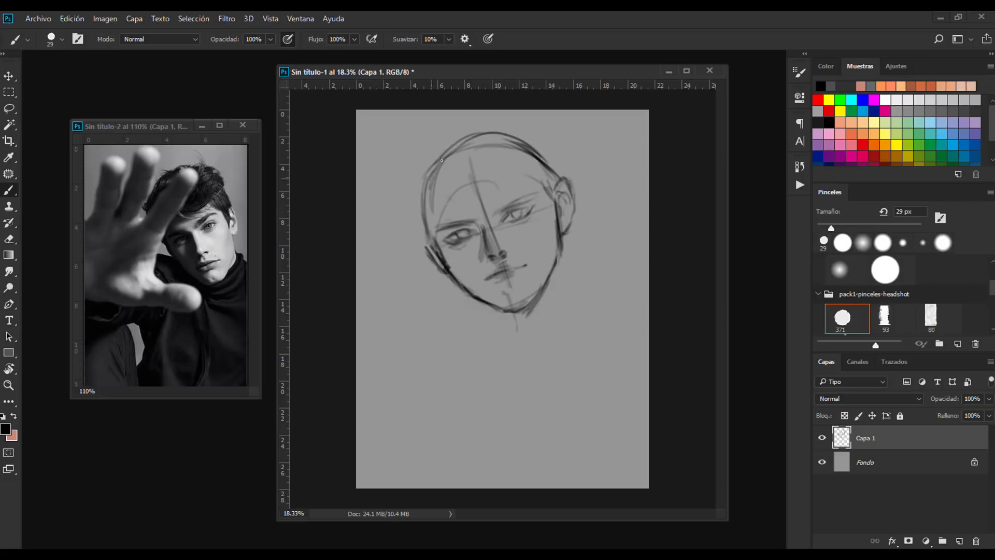
drag(430, 159, 562, 176)
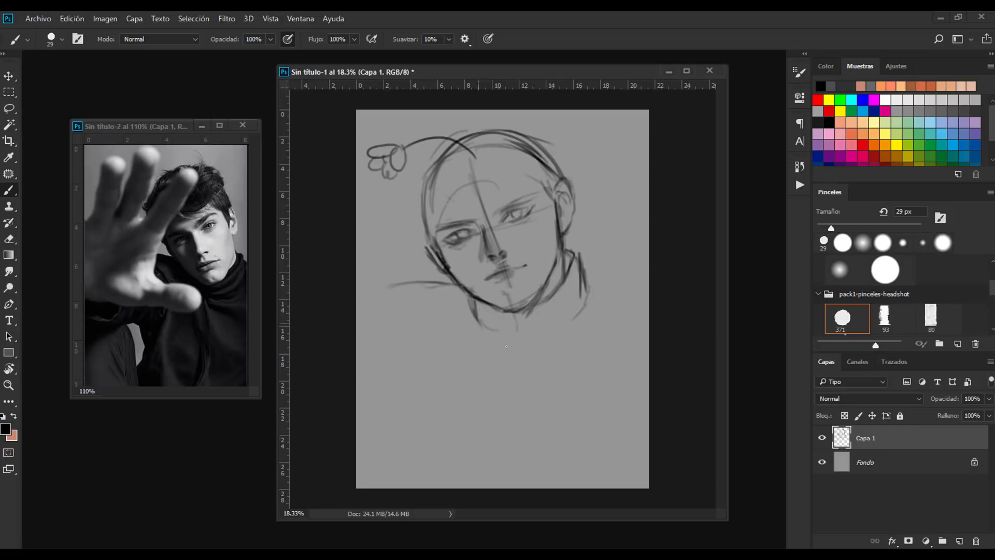
Step: Sketch the neck, shoulders, left arm, collar loop and chest line
mouse_move(480, 326)
mouse_down()
mouse_move(588, 292)
mouse_move(617, 309)
mouse_up()
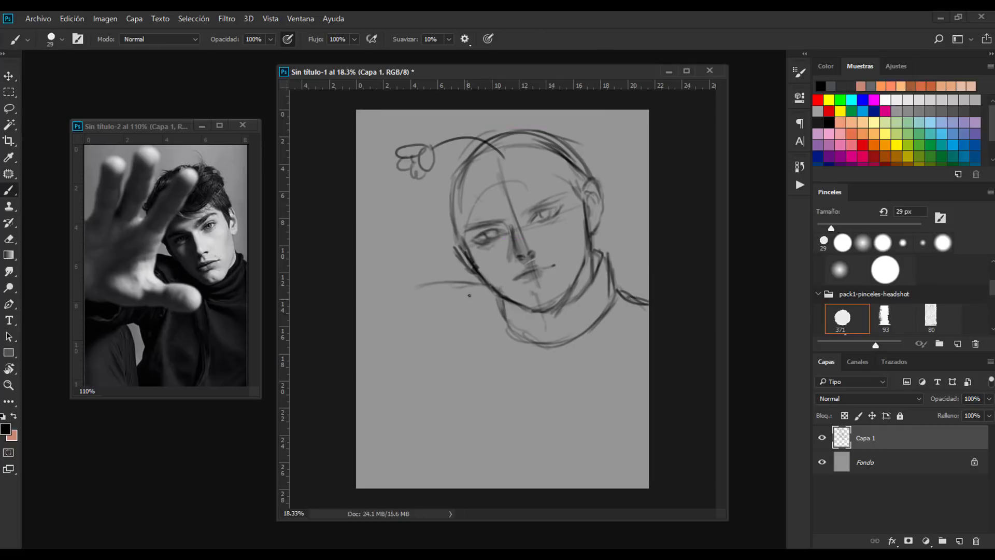
mouse_move(407, 293)
mouse_down()
mouse_move(407, 409)
mouse_move(443, 480)
mouse_up()
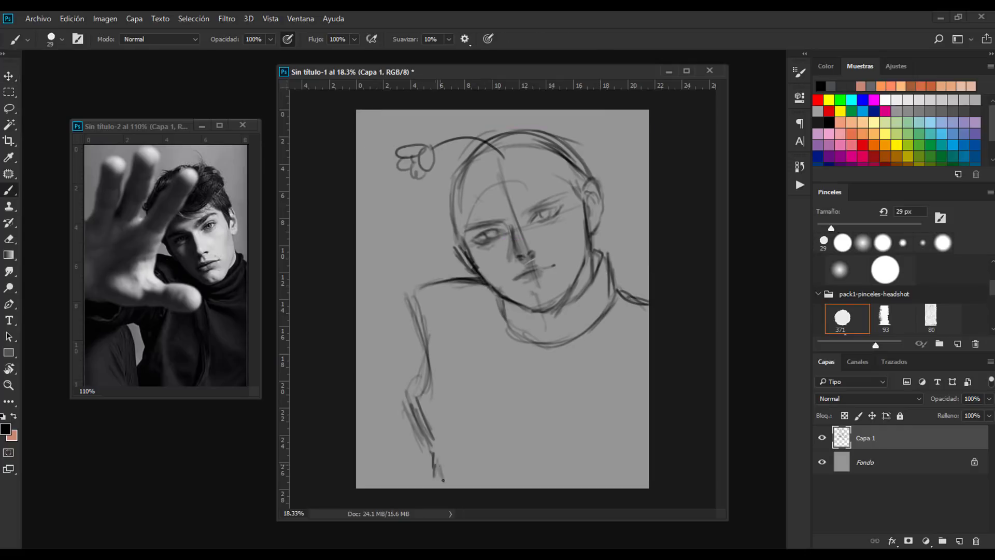
drag(534, 317, 569, 306)
drag(545, 314, 550, 377)
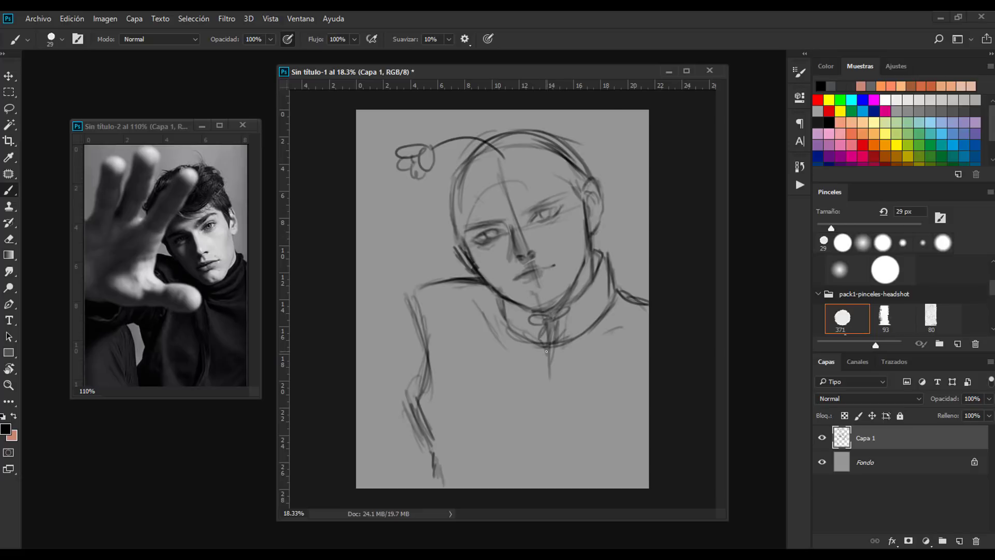
key(ctrl+shift+alt+n)
Step: With Capa 1 hidden, outline the palm curve and the fingers, darkening the leftmost finger
key(ctrl+comma)
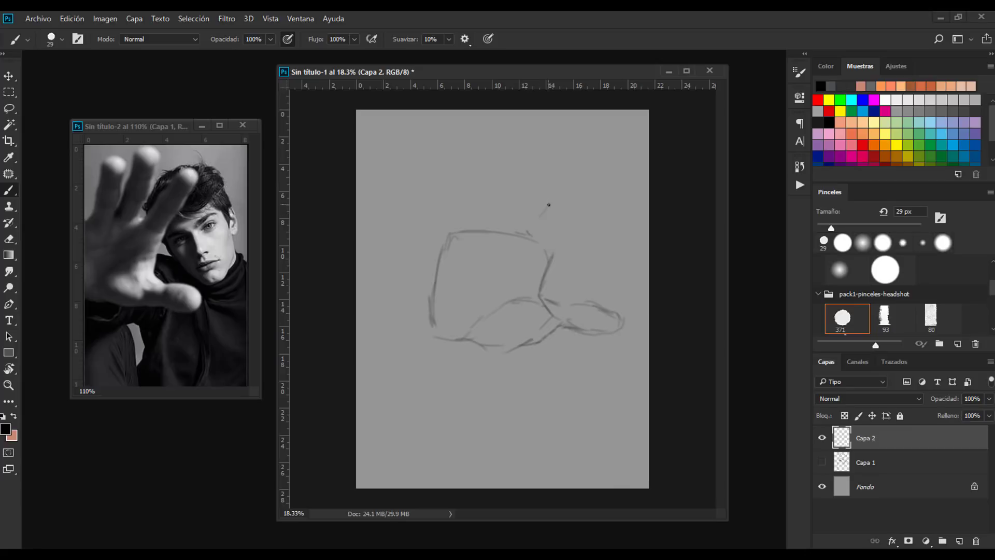
key(ctrl+z)
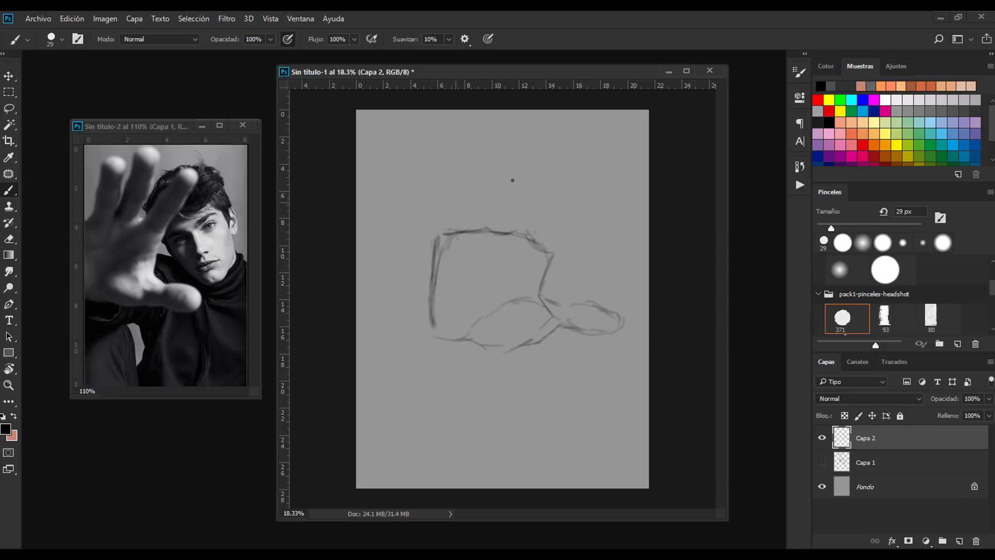
drag(516, 131, 529, 156)
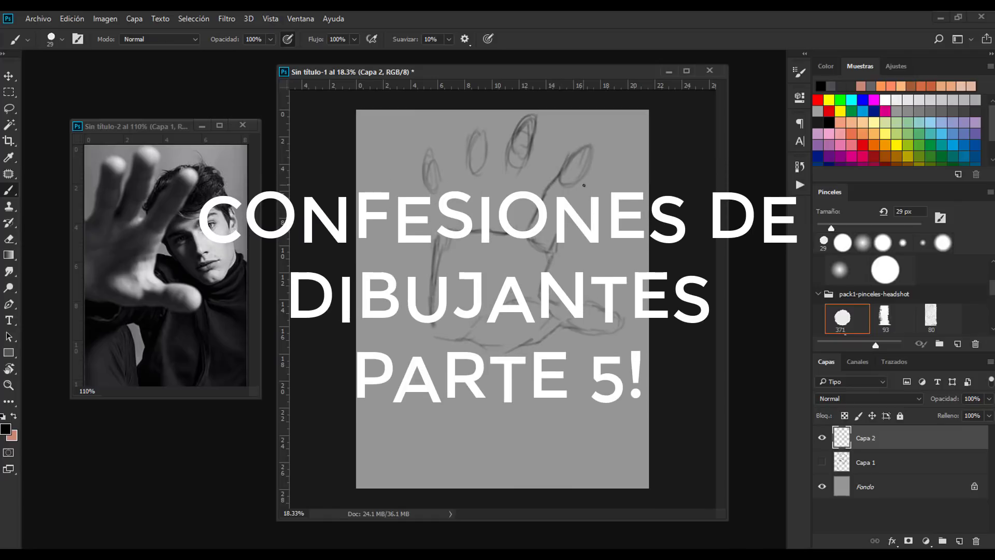
drag(584, 181, 569, 202)
drag(564, 165, 594, 163)
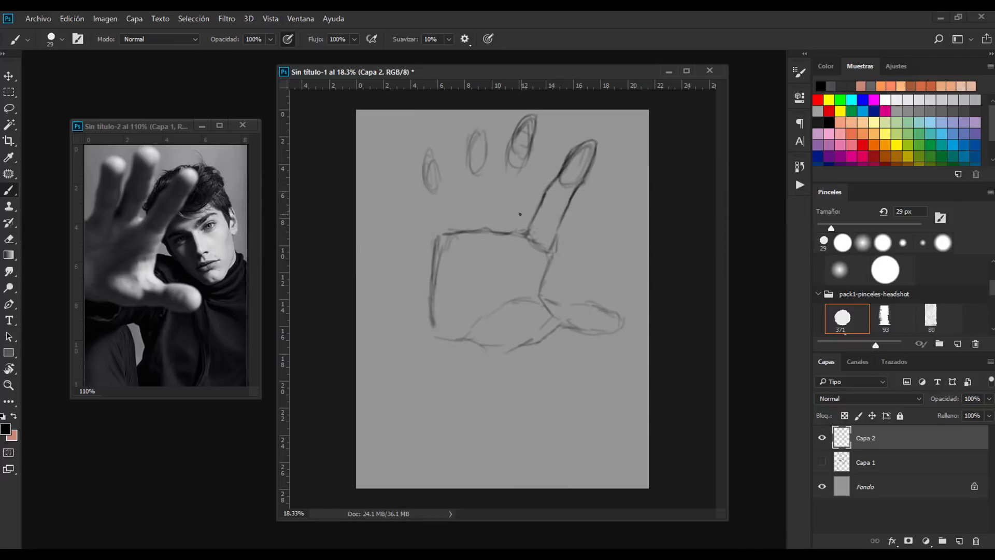
drag(517, 199, 515, 228)
drag(496, 194, 489, 226)
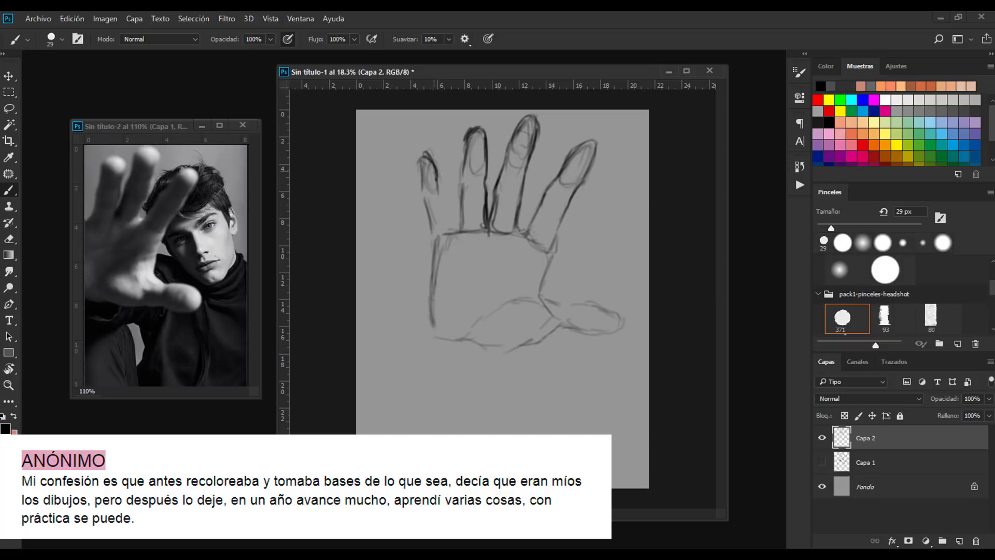
drag(436, 179, 456, 228)
drag(425, 222, 447, 212)
Step: Lasso the lower palm and thumb, then shift and resize them
key(l)
drag(594, 215, 666, 234)
key(ctrl+t)
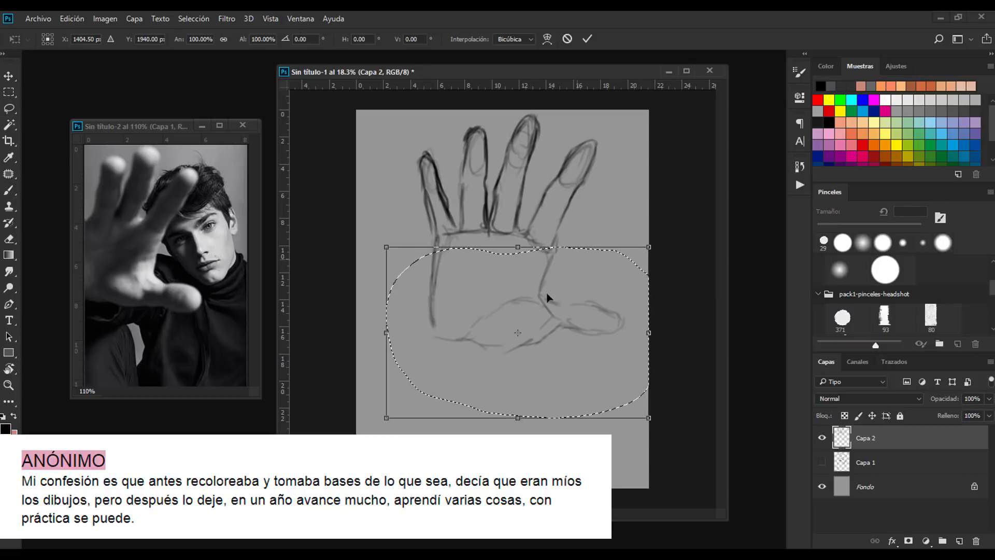
drag(456, 332, 444, 333)
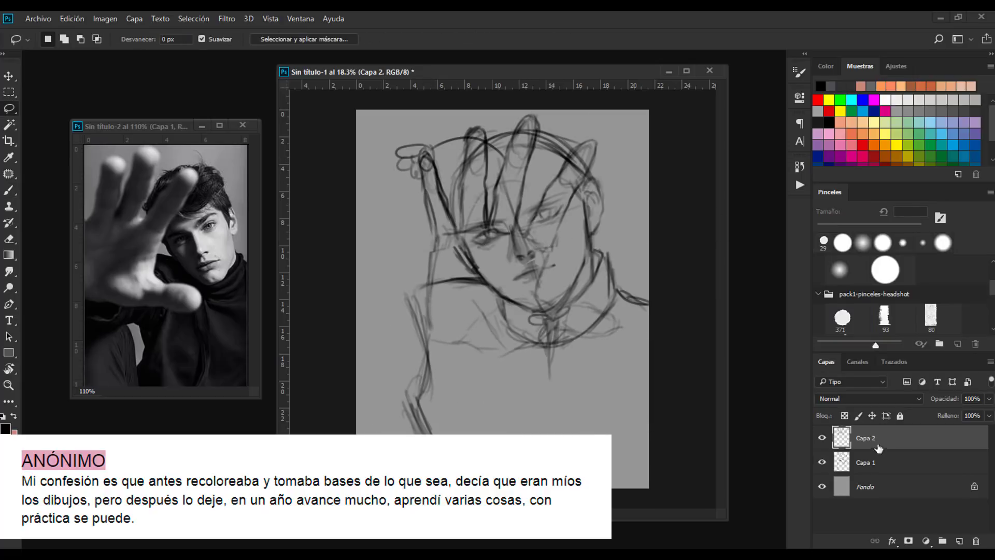
Step: Move the hand to the upper left, warp its fingers into a curve, and draw the arm
key(ctrl+t)
drag(384, 155, 413, 240)
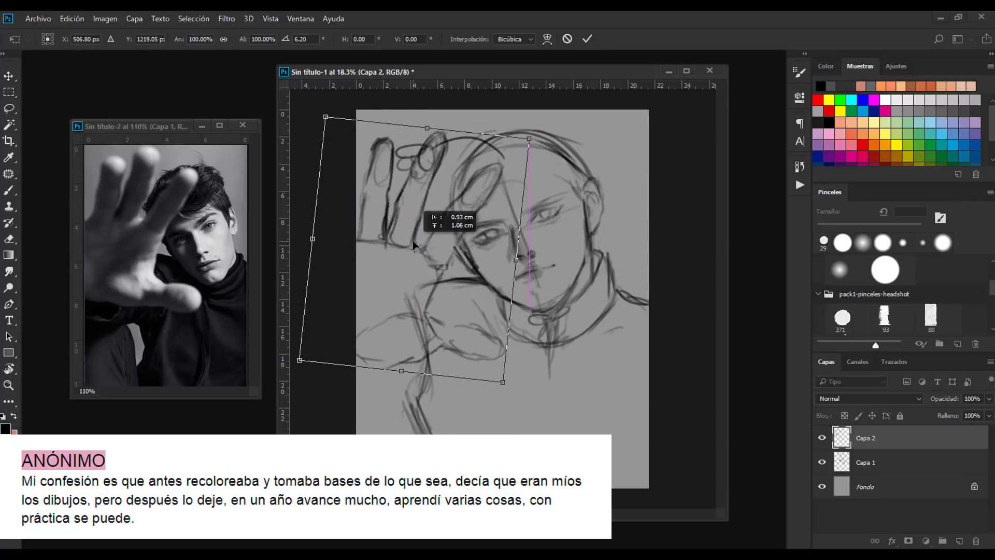
right_click(412, 243)
drag(387, 153, 496, 159)
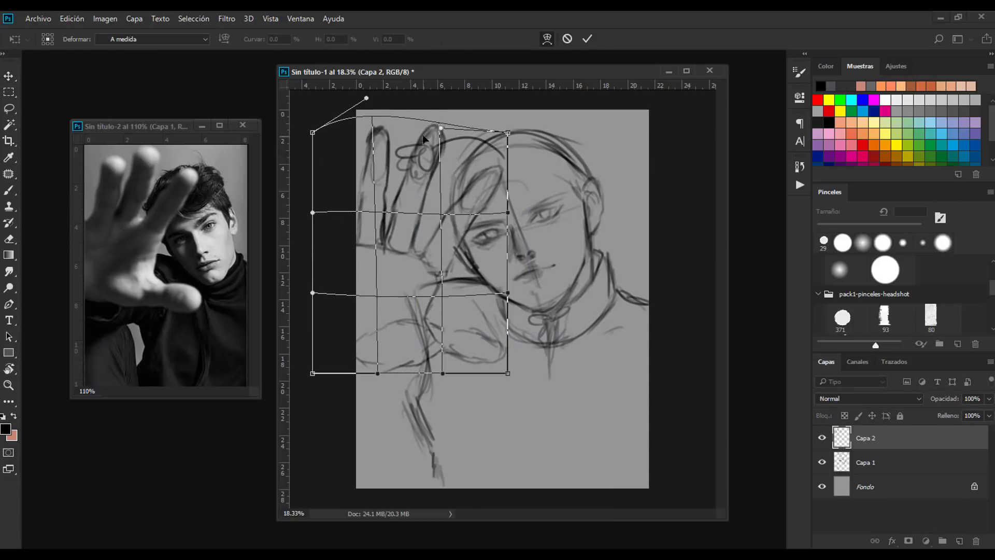
key(Return)
key(b)
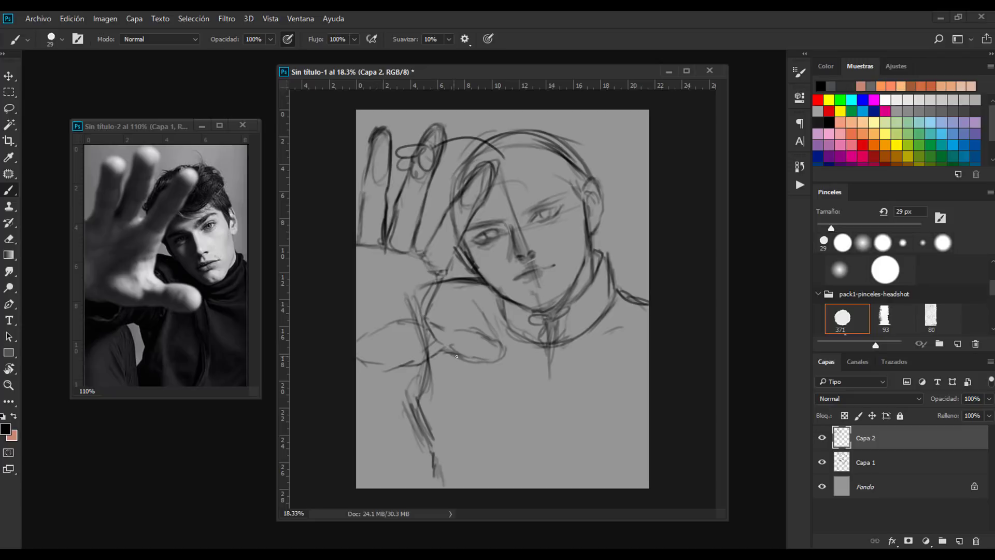
drag(414, 365, 368, 380)
Step: Add diagonal arm strokes, long hair strands right of the face, and jaw strokes
drag(429, 426, 442, 485)
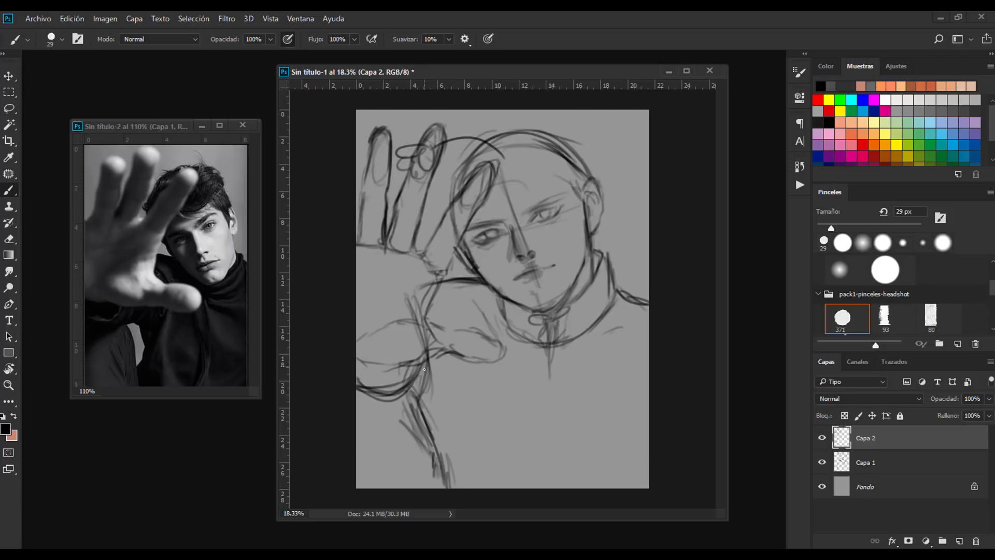
drag(417, 366, 443, 453)
drag(441, 388, 500, 476)
drag(648, 436, 613, 461)
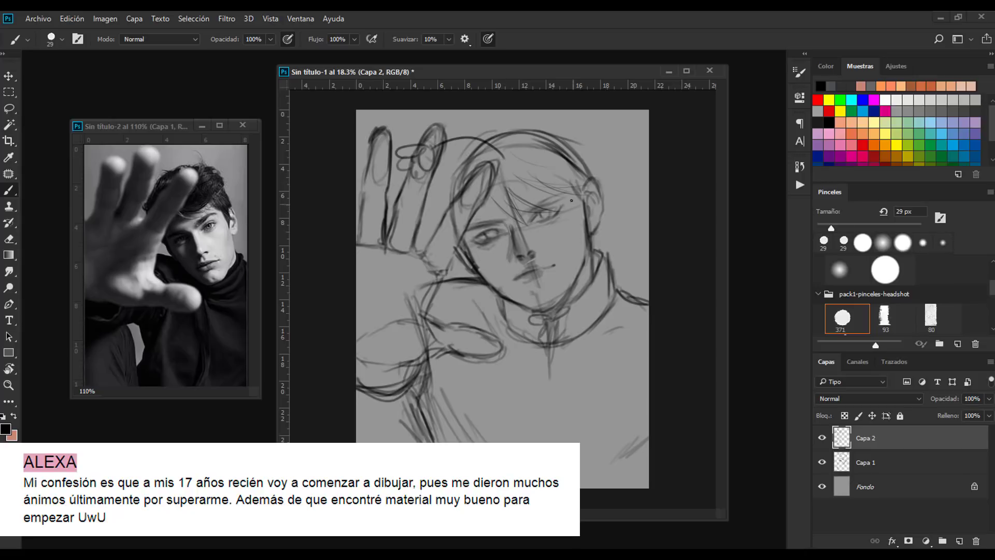
drag(571, 200, 582, 246)
drag(591, 171, 597, 372)
drag(480, 324, 461, 256)
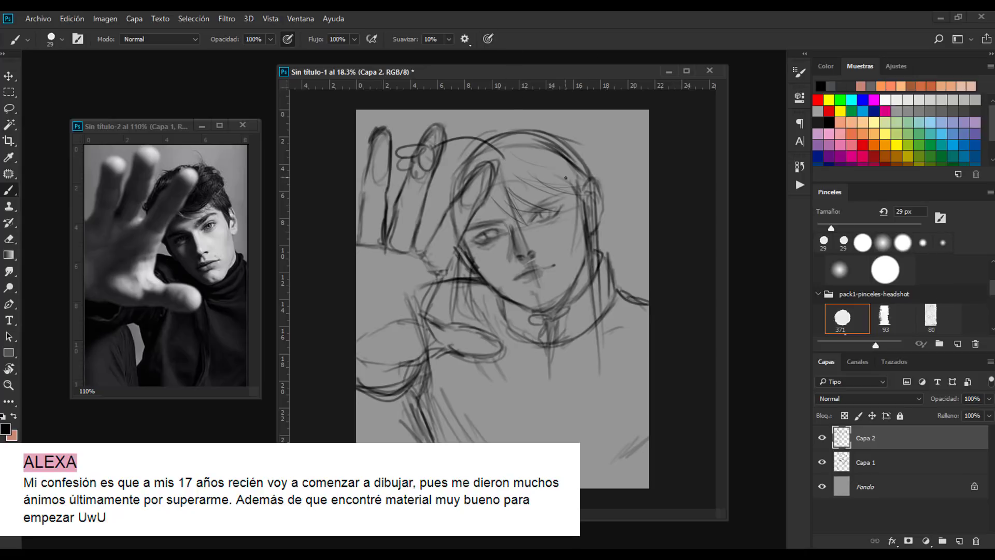
Step: Sketch hair across the top of the head and erase stray strokes around the hand
drag(518, 176, 580, 155)
drag(573, 171, 628, 150)
drag(445, 230, 552, 120)
drag(446, 150, 601, 111)
key(e)
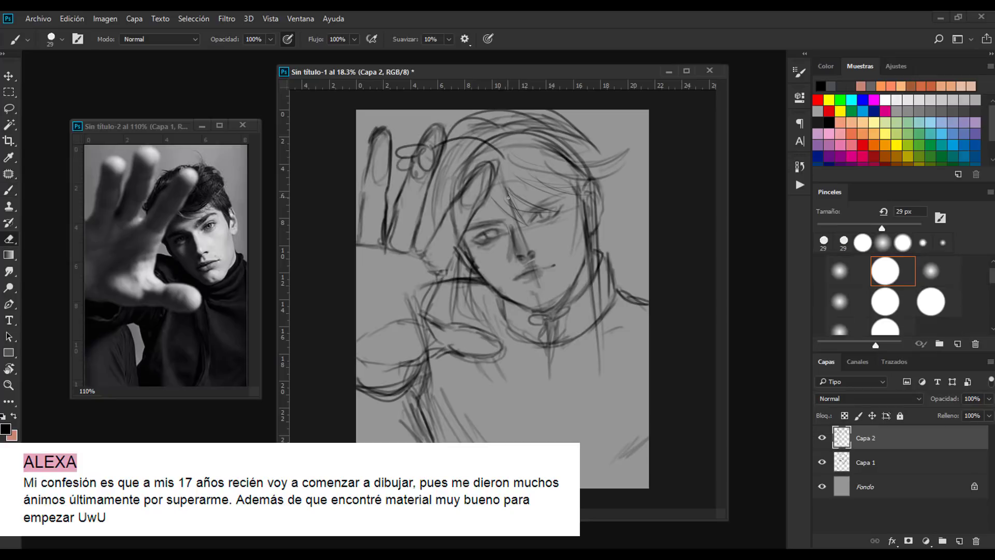
drag(394, 156, 518, 135)
drag(466, 186, 552, 152)
Step: Merge the hand layer into Capa 1, then add right-side hair strands and neck-shoulder lines
key(ctrl+e)
key(b)
drag(523, 147, 585, 118)
drag(602, 154, 616, 217)
drag(593, 140, 643, 296)
drag(601, 212, 647, 329)
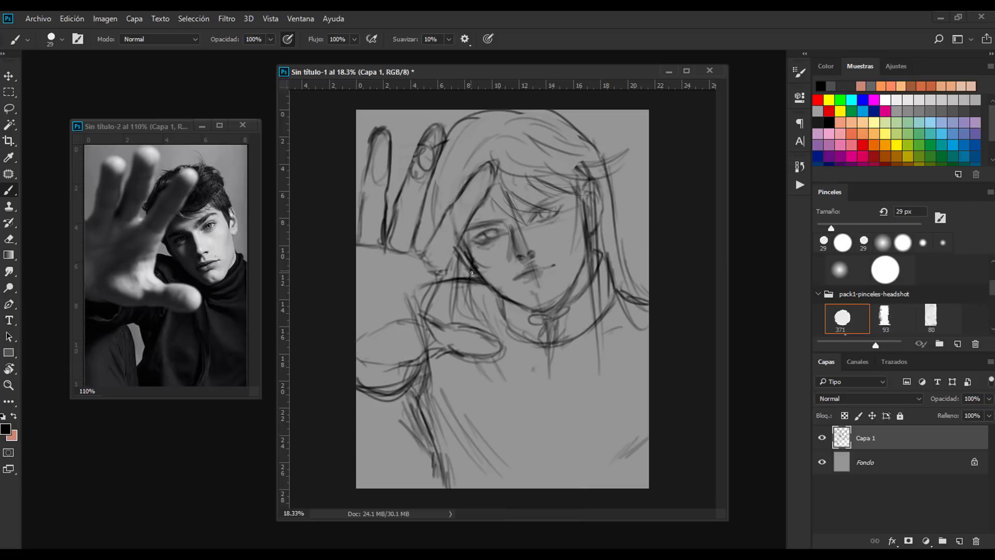
drag(443, 294, 439, 315)
mouse_move(460, 361)
mouse_down()
mouse_move(463, 400)
mouse_move(422, 428)
mouse_up()
drag(430, 403, 451, 472)
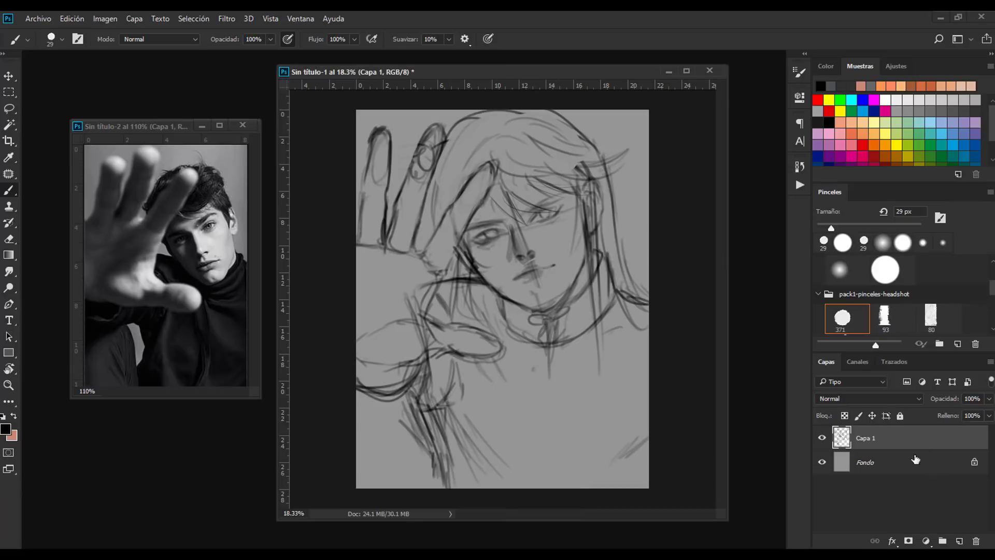
Step: Lasso the figure's silhouette and fill it with dark grey on a new layer
key(alt+bracketleft)
key(l)
drag(498, 110, 679, 327)
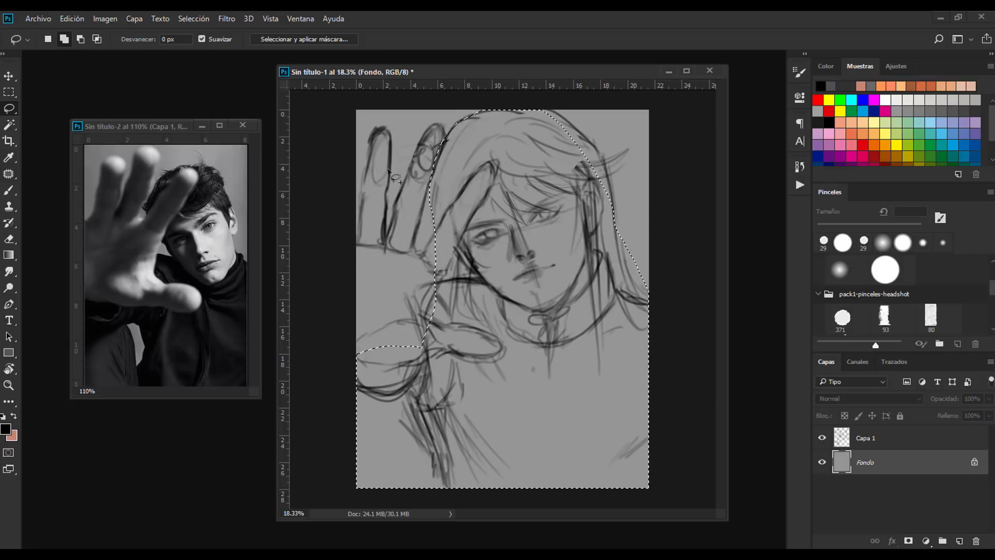
drag(648, 289, 357, 363)
drag(577, 133, 567, 112)
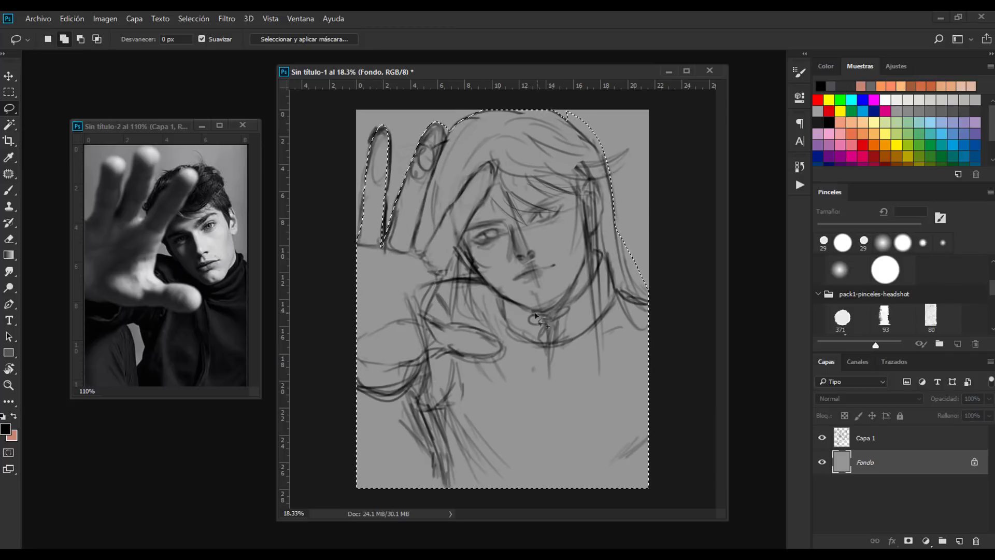
key(ctrl+j)
key(g)
click(496, 280)
key(ctrl+d)
Step: Erase grey spill between the fingers and along the arm, then merge the sketch into Capa 2
click(860, 439)
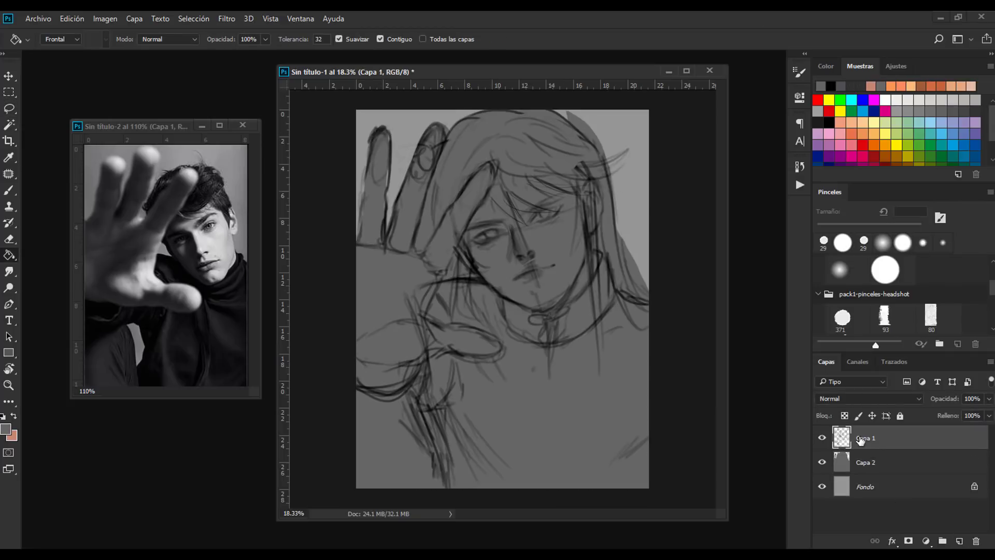
click(860, 462)
key(e)
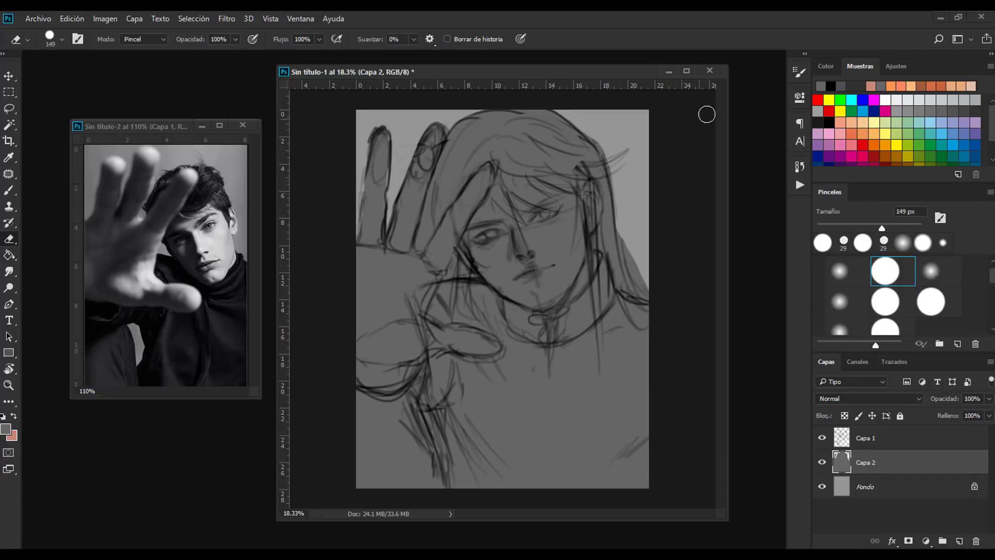
key(bracketleft)
key(bracketleft)
key(bracketleft)
drag(424, 221, 430, 246)
drag(428, 197, 428, 231)
drag(430, 411, 435, 433)
key(ctrl+e)
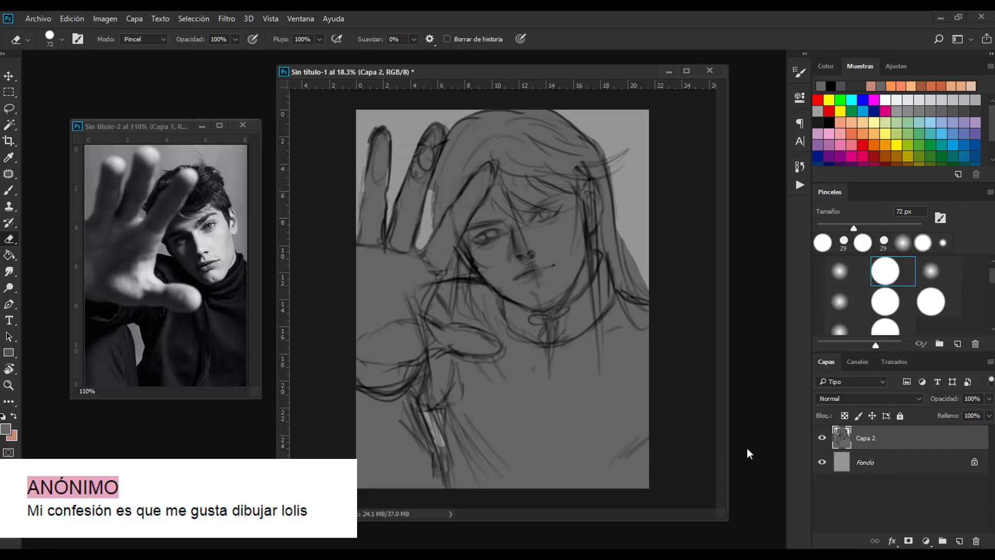
Step: Zoom in and paint dark shading over the cheek, nose, jaw and forehead with a larger brush
key(z)
drag(559, 223, 582, 222)
key(b)
click(867, 228)
mouse_move(498, 270)
mouse_down()
mouse_move(440, 321)
mouse_move(498, 362)
mouse_up()
drag(466, 332, 554, 386)
drag(430, 171, 506, 264)
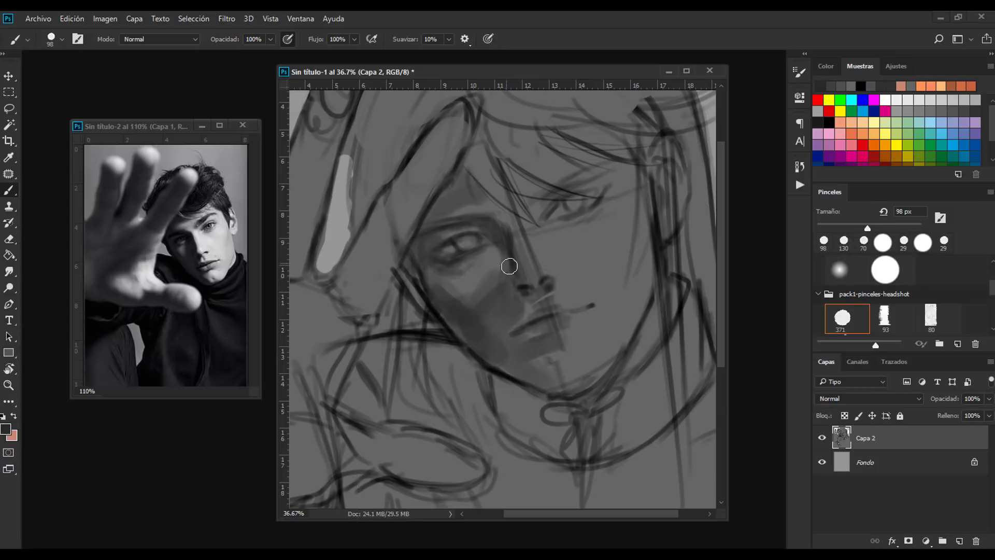
Step: Deepen the shadows around the eyes, nose and right cheek
drag(533, 199, 577, 211)
drag(498, 217, 518, 266)
key(bracketright)
key(bracketright)
key(bracketright)
drag(648, 202, 612, 280)
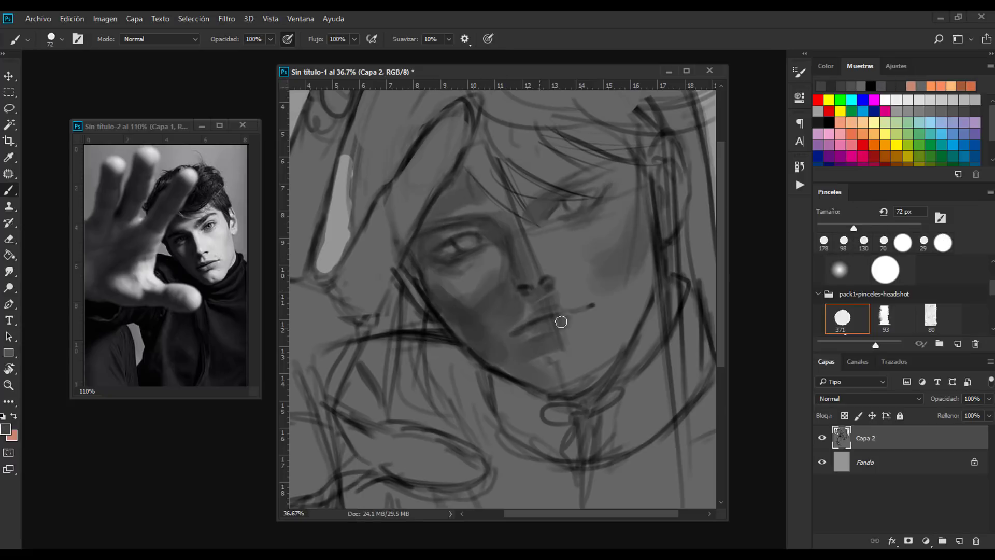
Step: Switch to the Mixer Brush and soften the shading around both eyes with a smaller brush
right_click(9, 190)
click(78, 223)
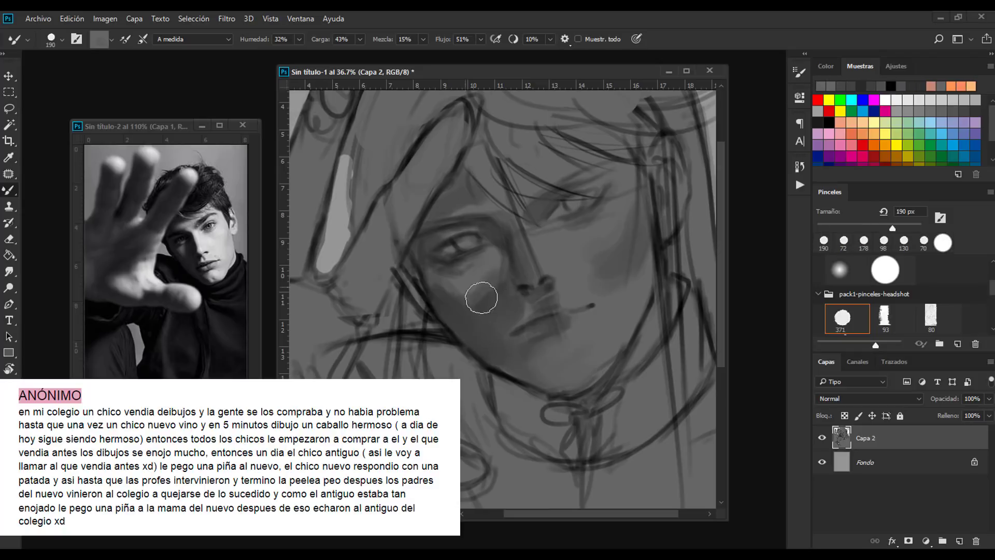
key(bracketleft)
key(bracketleft)
key(bracketleft)
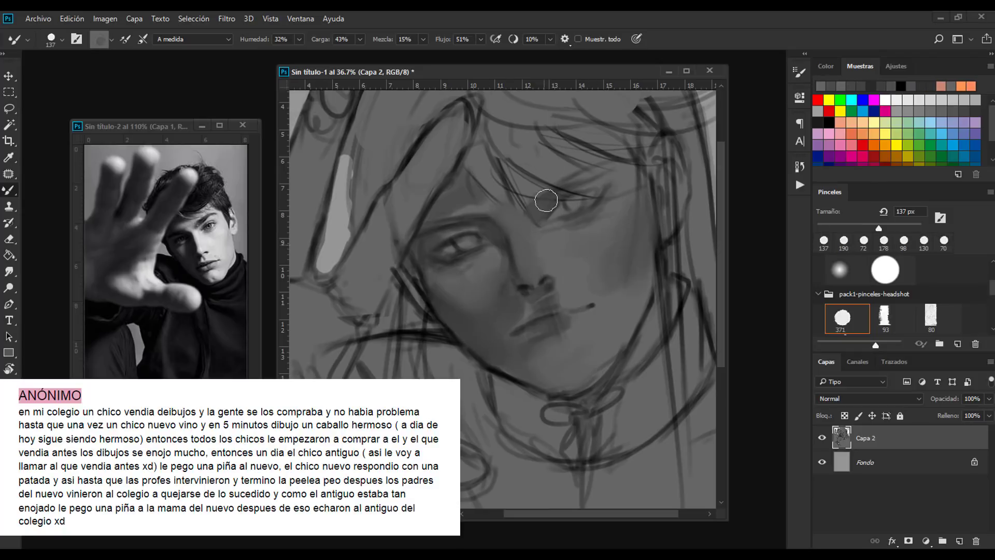
key(bracketleft)
key(bracketleft)
drag(474, 272, 445, 259)
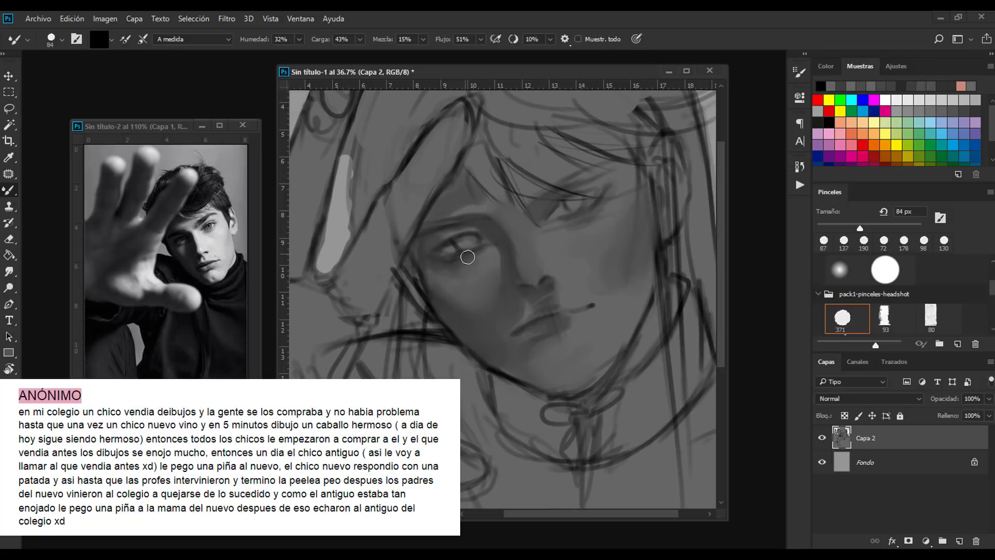
mouse_move(612, 191)
mouse_down()
mouse_move(570, 221)
mouse_move(622, 211)
mouse_up()
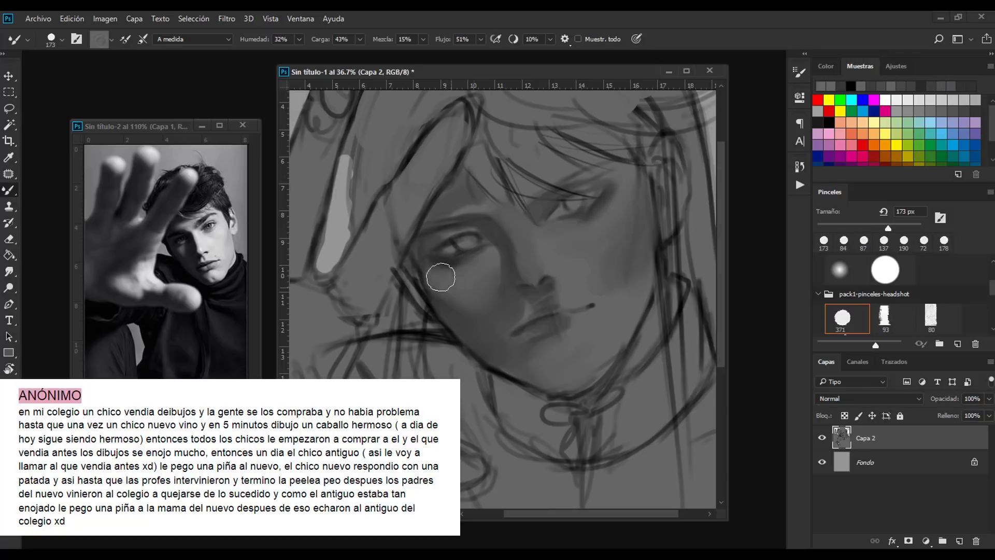
drag(437, 278, 444, 266)
Step: Blend the shading along the jaw with a soft round brush and lighten the nose and cheek
key(bracketright)
key(bracketright)
key(comma)
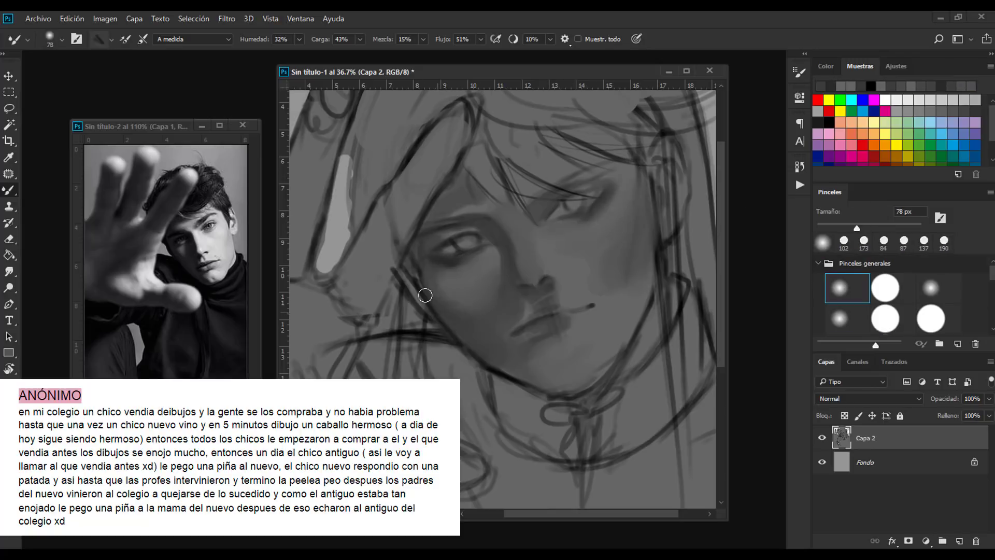
drag(497, 358, 572, 376)
key(period)
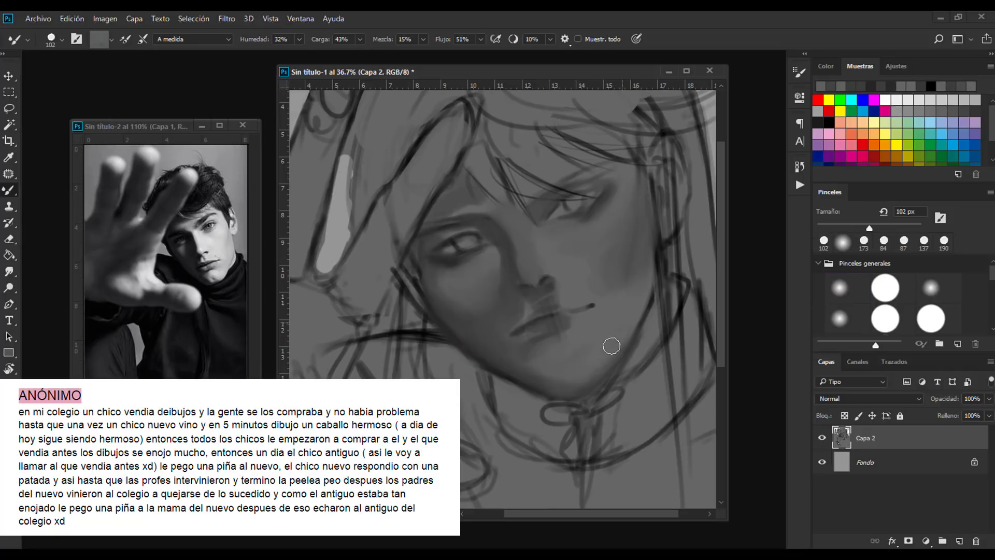
key(d)
key(bracketleft)
key(bracketleft)
key(bracketleft)
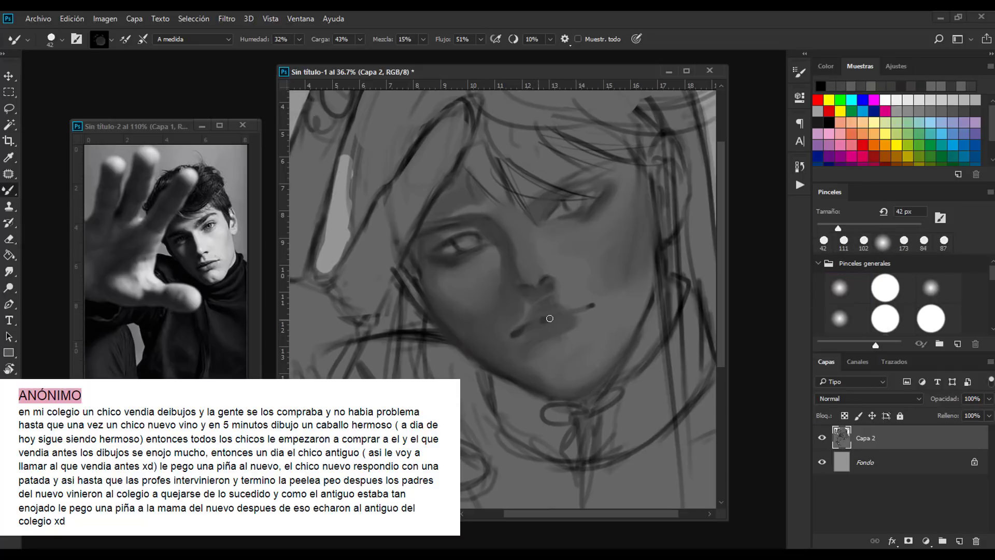
key(bracketright)
key(bracketright)
key(bracketright)
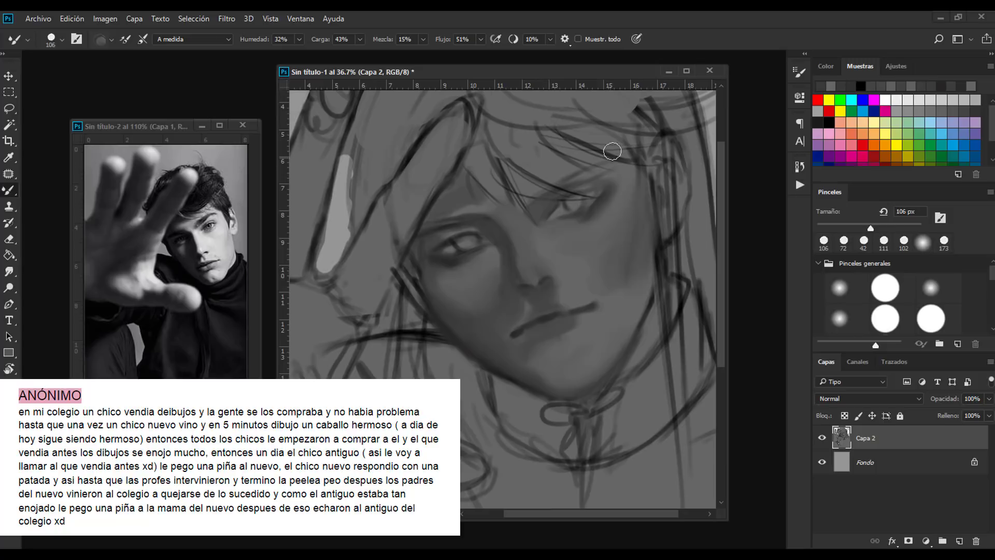
key(bracketleft)
key(bracketleft)
key(bracketleft)
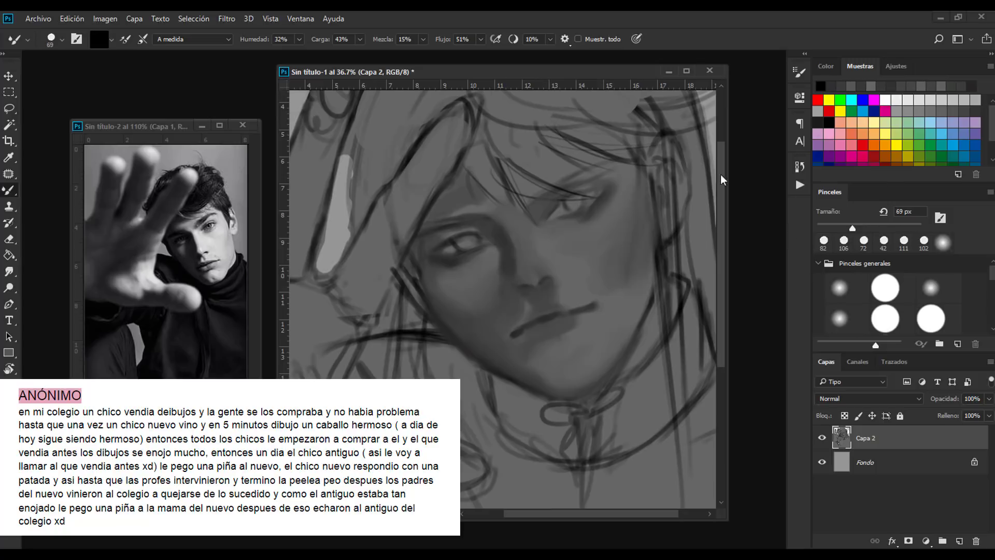
key(bracketright)
key(bracketright)
key(bracketright)
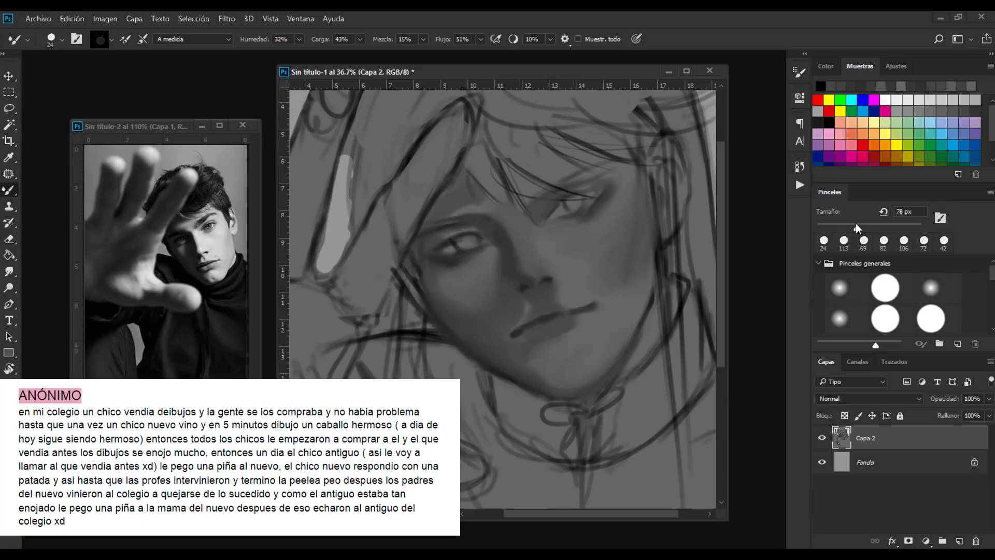
click(856, 227)
mouse_move(540, 268)
mouse_down()
mouse_move(567, 233)
mouse_move(525, 261)
mouse_up()
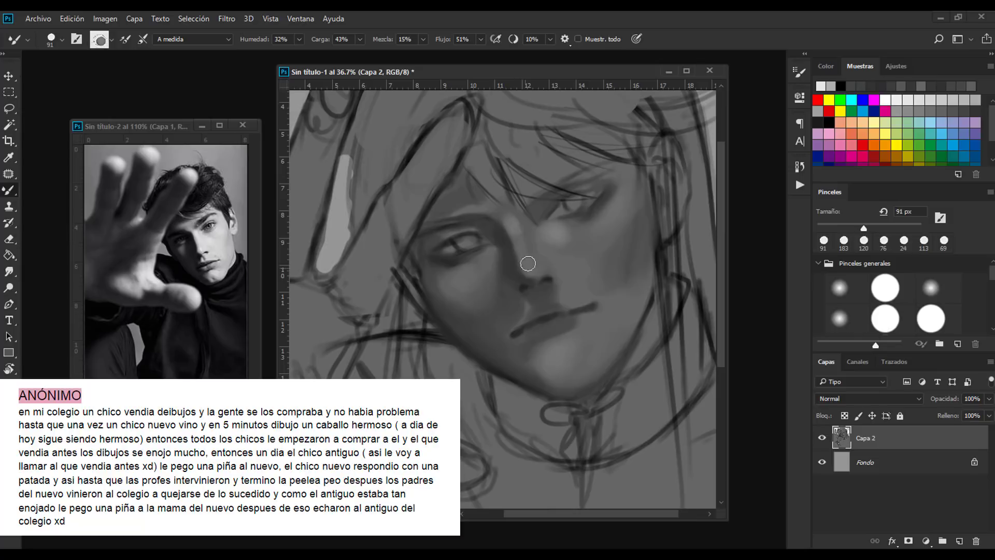
Step: Brighten a spot on the lips, smooth above the eye, and repaint the lip and chin
key(bracketleft)
key(bracketleft)
key(bracketleft)
key(d)
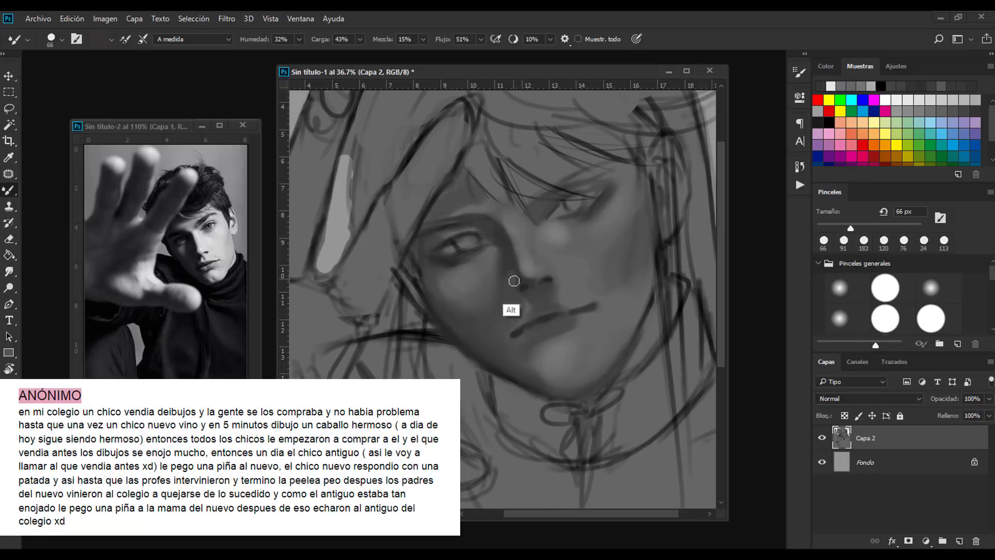
key(bracketleft)
key(bracketleft)
key(bracketleft)
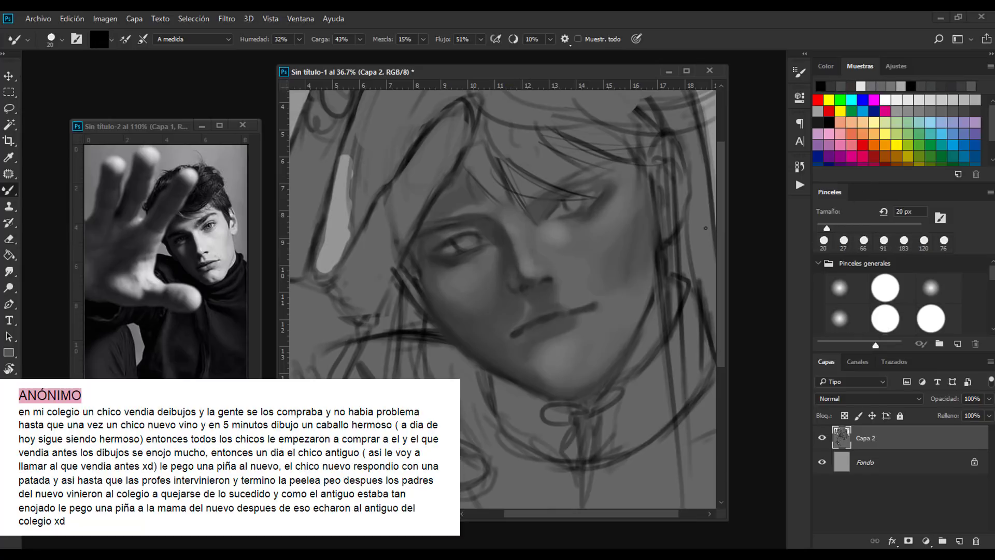
click(529, 323)
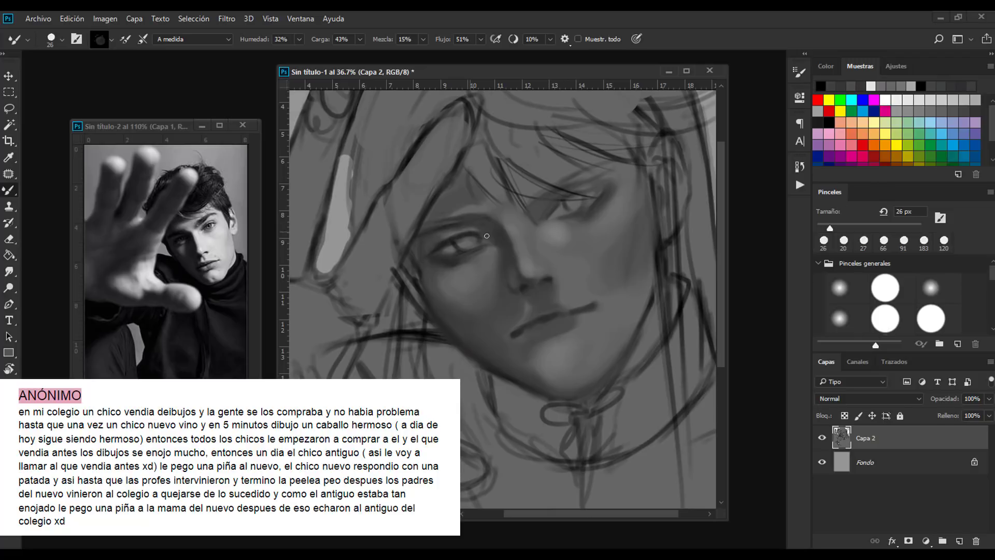
key(bracketright)
key(bracketright)
key(bracketright)
mouse_move(466, 207)
mouse_down()
mouse_move(504, 164)
mouse_move(570, 155)
mouse_up()
key(bracketright)
key(bracketright)
key(bracketright)
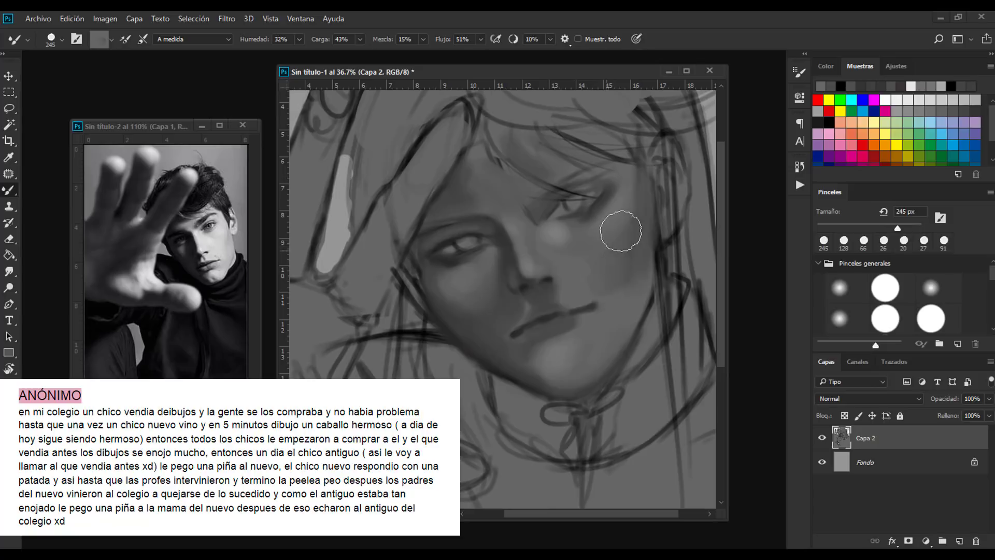
key(bracketleft)
key(bracketleft)
key(bracketleft)
drag(515, 310, 536, 328)
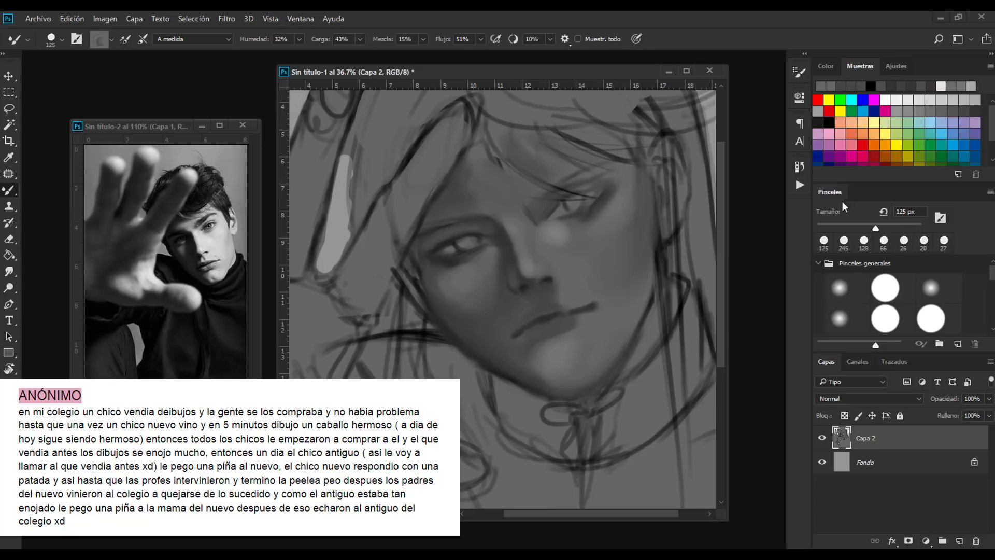
Step: With a soft round 18 px brush, darken the eye area and paint the eyebrows in black
click(839, 288)
drag(458, 249, 498, 233)
drag(565, 213, 591, 194)
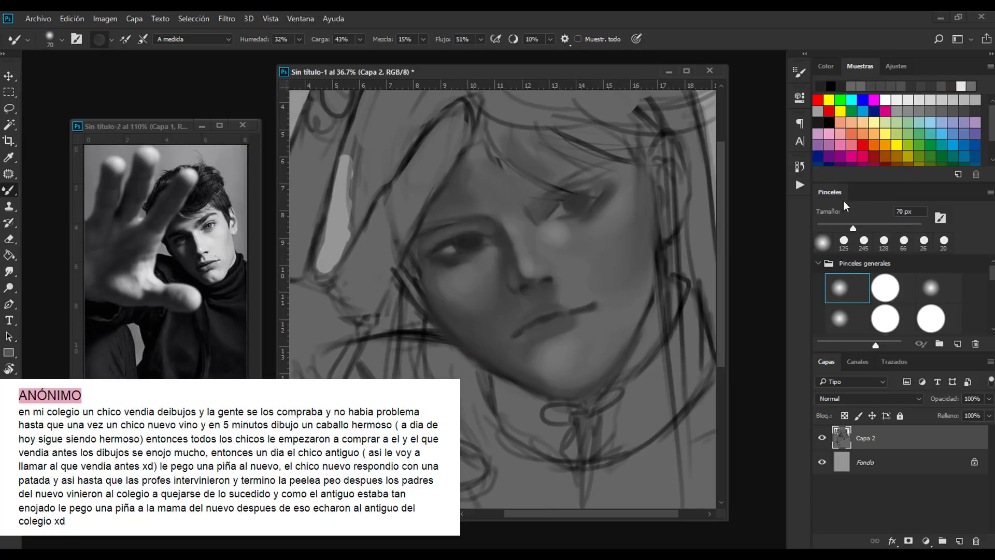
drag(852, 227, 826, 227)
alt+click(444, 251)
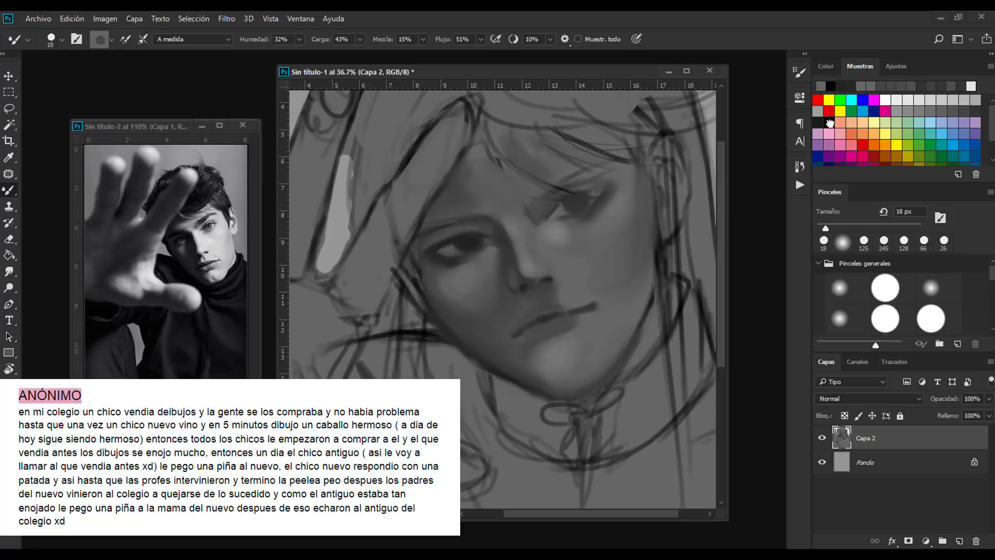
click(829, 123)
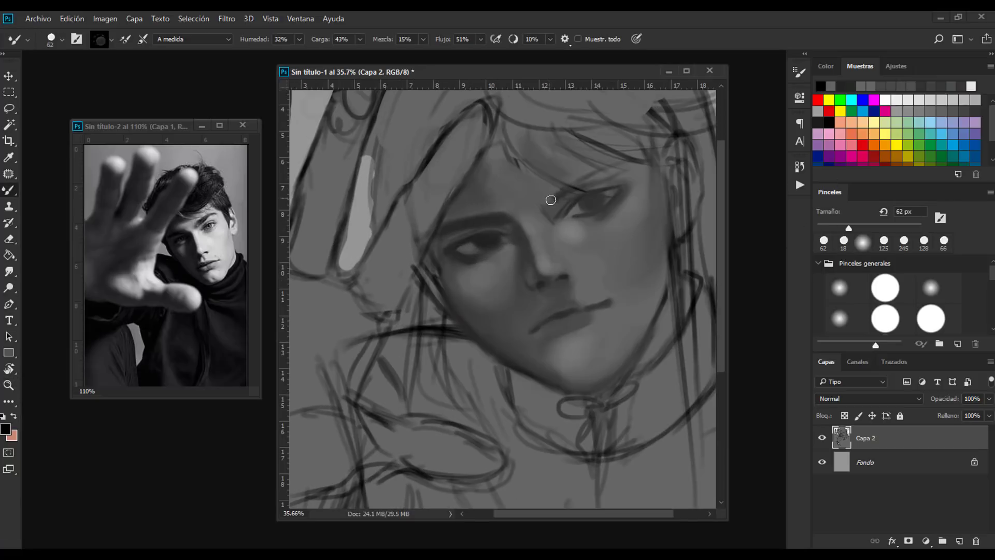
drag(567, 181, 627, 160)
Step: Sample grey tones from the face, then load black paint on a smaller brush
alt+click(507, 220)
key(bracketright)
key(bracketright)
key(bracketright)
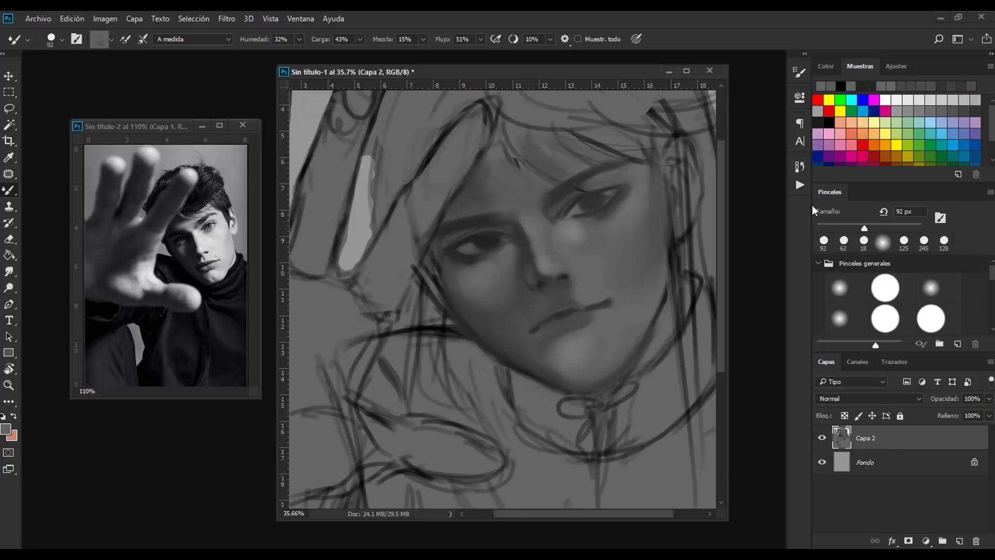
alt+click(548, 220)
alt+click(571, 260)
key(bracketright)
key(bracketright)
key(bracketright)
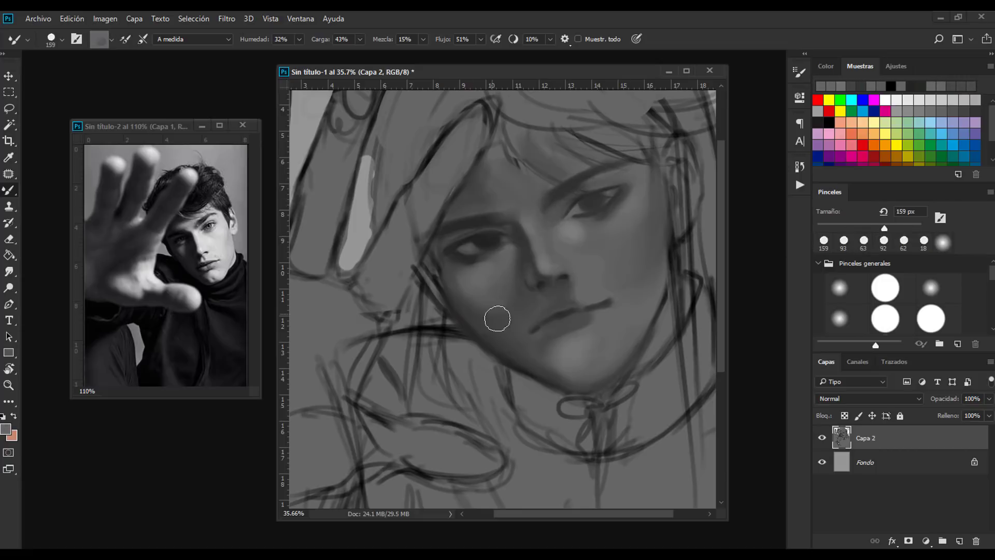
alt+click(534, 362)
key(bracketleft)
key(bracketleft)
key(bracketleft)
Step: Darken the shading above and on the upper lip, then sample nearby greys at 96 px
drag(549, 314, 577, 306)
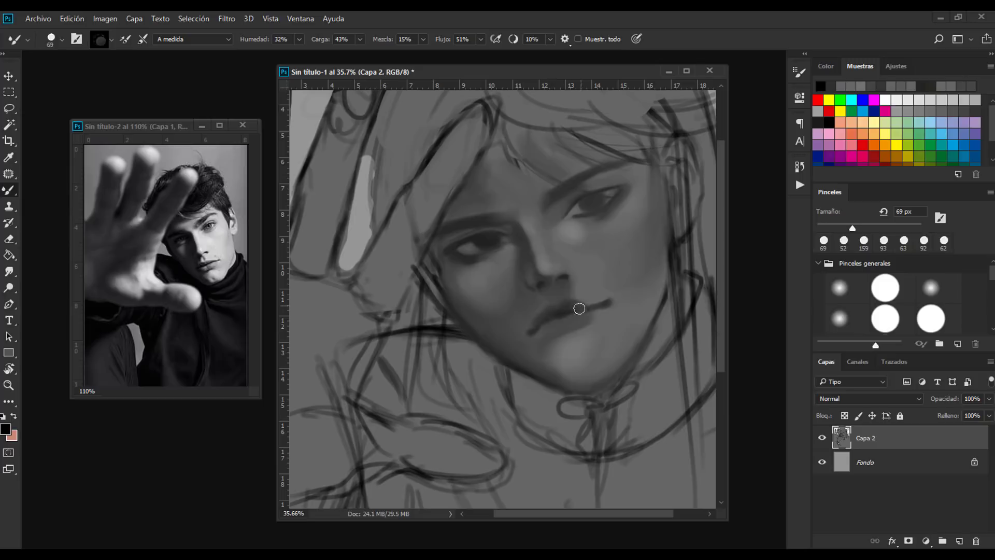
alt+click(555, 295)
alt+click(524, 326)
alt+click(586, 314)
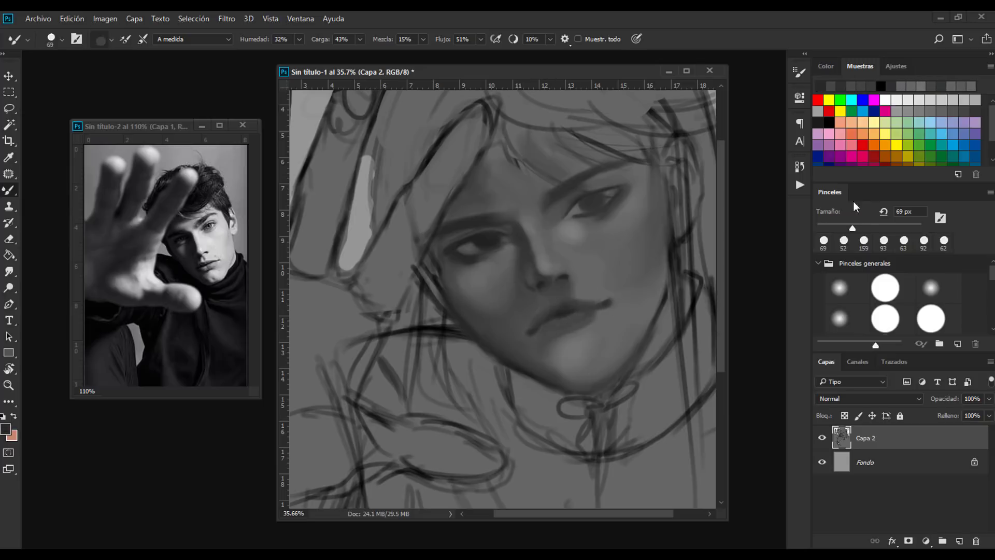
alt+click(538, 357)
key(bracketright)
key(bracketright)
key(bracketright)
Step: Reshape the jaw and chin in Liquify with the warp brush sized between 189 and 418
drag(625, 262, 627, 194)
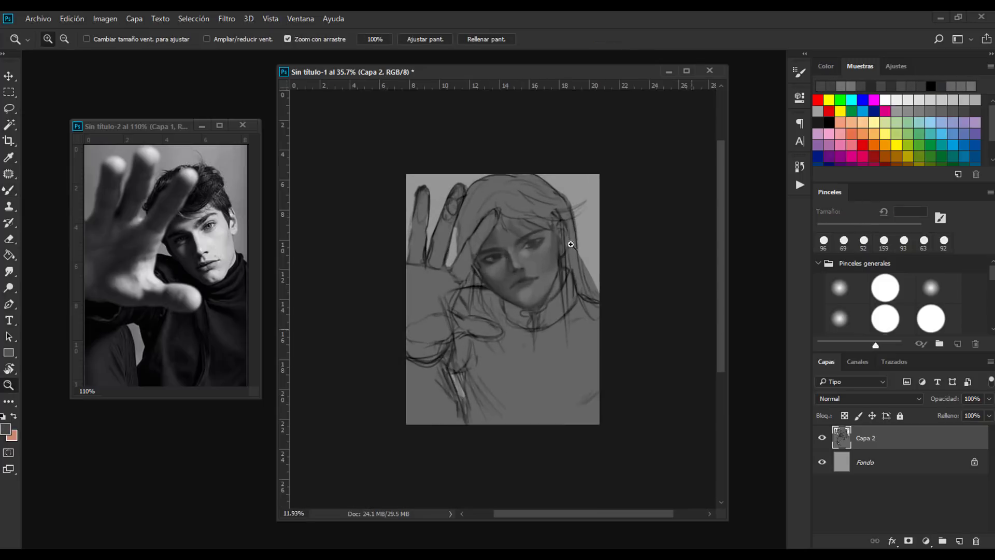
key(shift+ctrl+x)
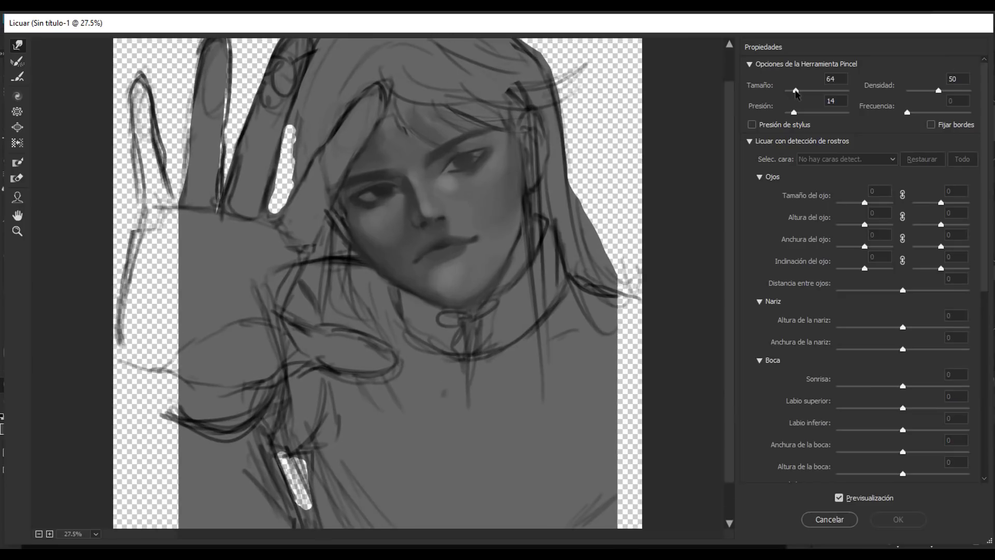
key(bracketleft)
key(bracketleft)
key(bracketleft)
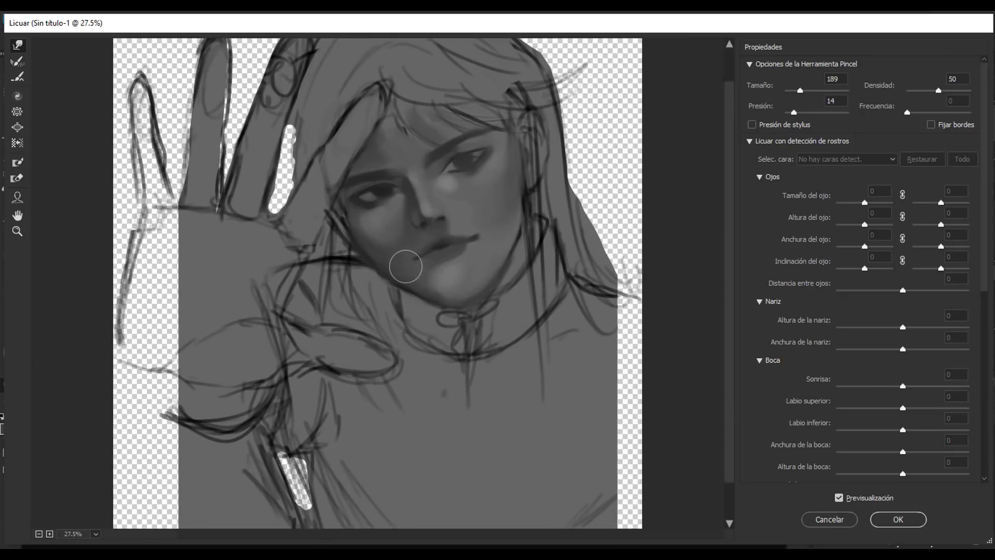
key(bracketright)
key(bracketright)
key(bracketright)
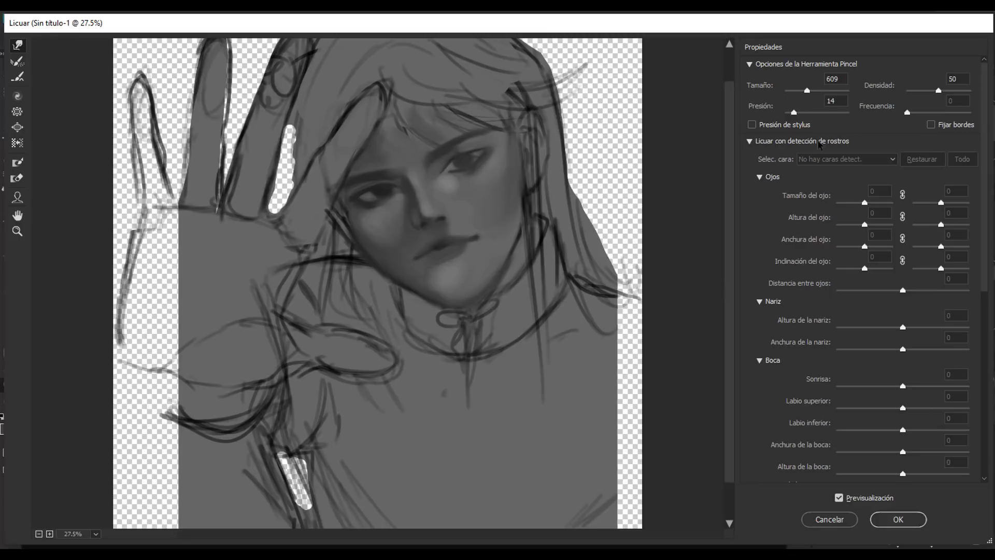
click(898, 519)
Step: Smudge soft blended tones over the raised hand, fingers, neck and collar
key(b)
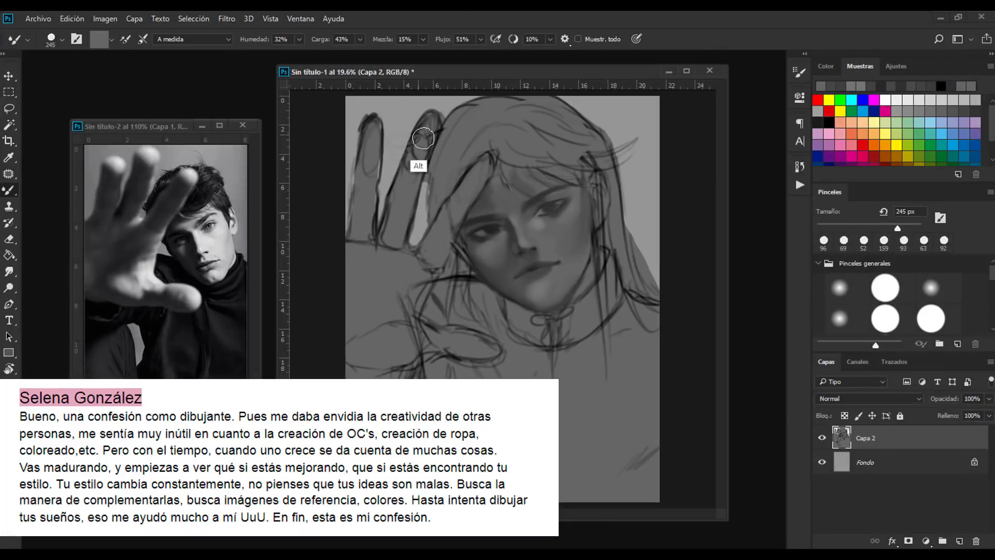
mouse_move(415, 160)
mouse_down()
mouse_move(373, 248)
mouse_move(371, 366)
mouse_move(430, 248)
mouse_up()
key(bracketleft)
key(bracketleft)
key(bracketleft)
mouse_move(362, 270)
mouse_down()
mouse_move(377, 289)
mouse_move(389, 222)
mouse_move(441, 255)
mouse_move(466, 197)
mouse_up()
mouse_move(430, 336)
mouse_down()
mouse_move(456, 350)
mouse_move(362, 365)
mouse_up()
drag(513, 332, 582, 348)
Step: Zoom in on the face and paint eye detail with a 37 px then 8 px brush
drag(518, 259, 570, 260)
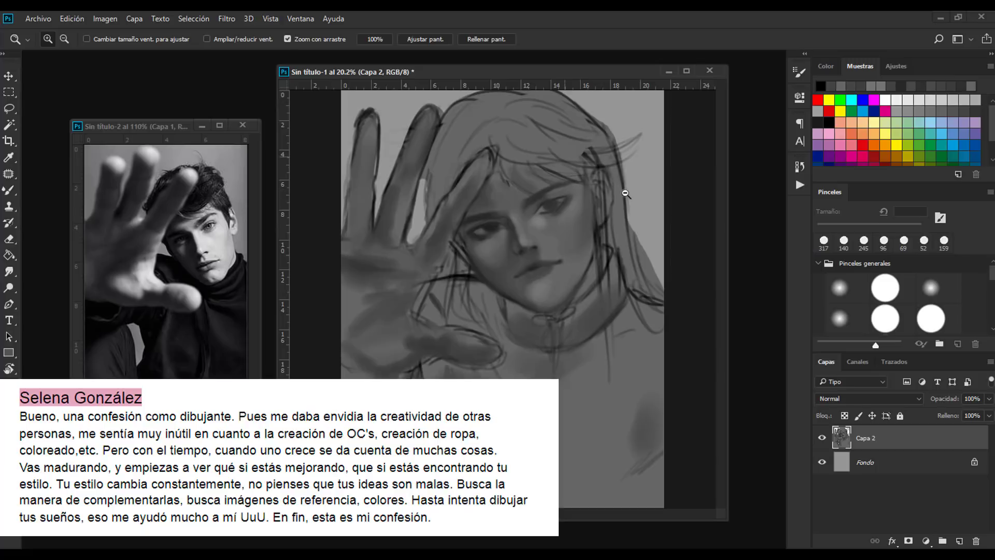
drag(655, 303, 699, 302)
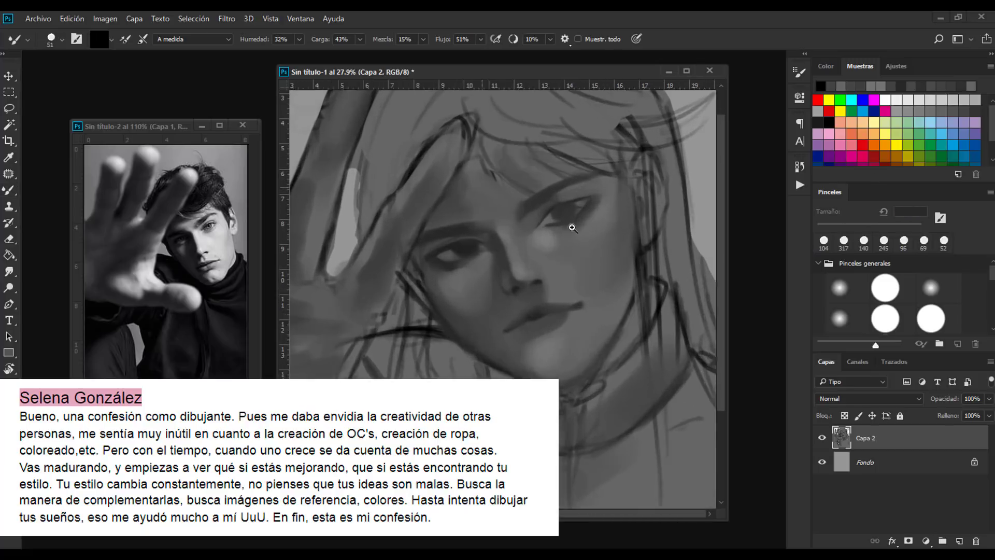
drag(870, 228, 827, 226)
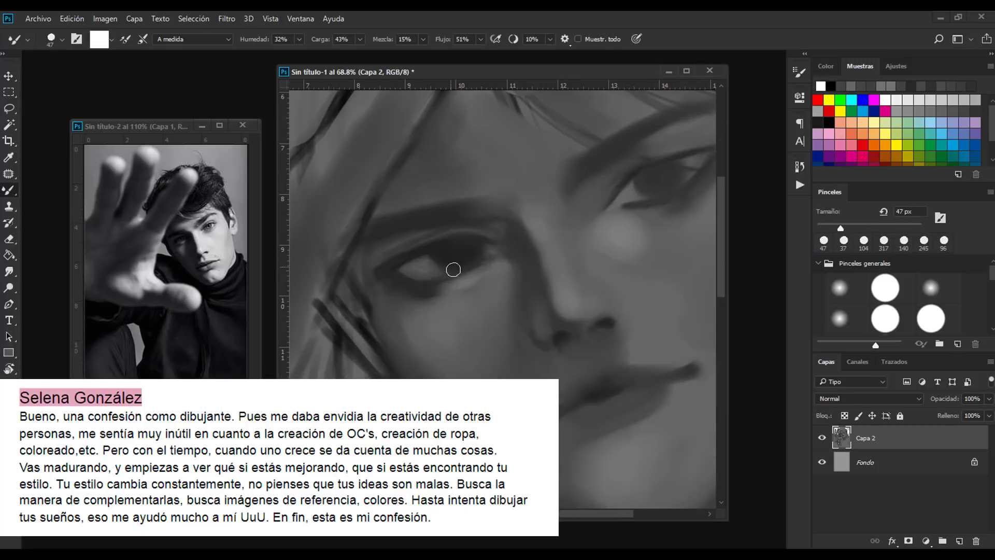
drag(452, 268, 433, 289)
alt+click(538, 250)
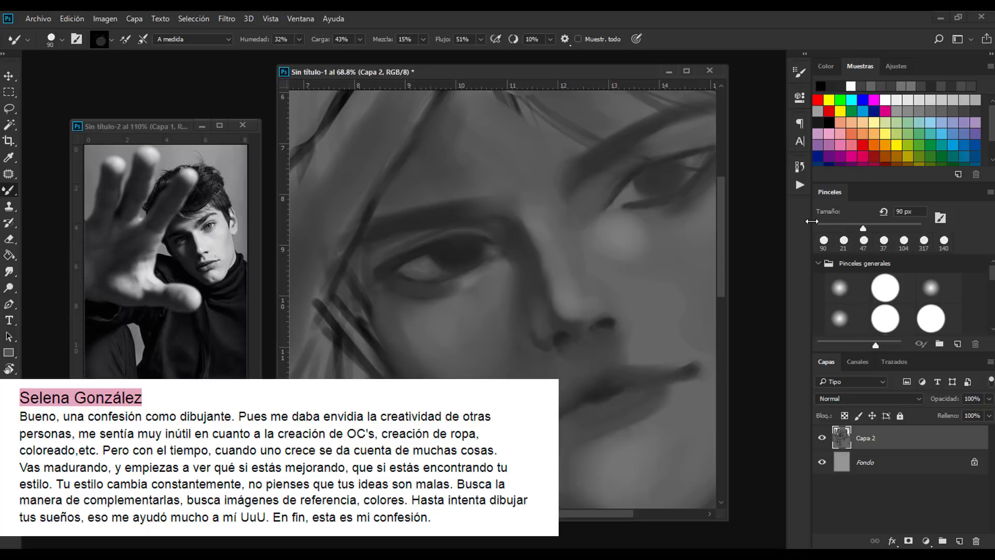
drag(827, 228, 833, 228)
alt+click(447, 257)
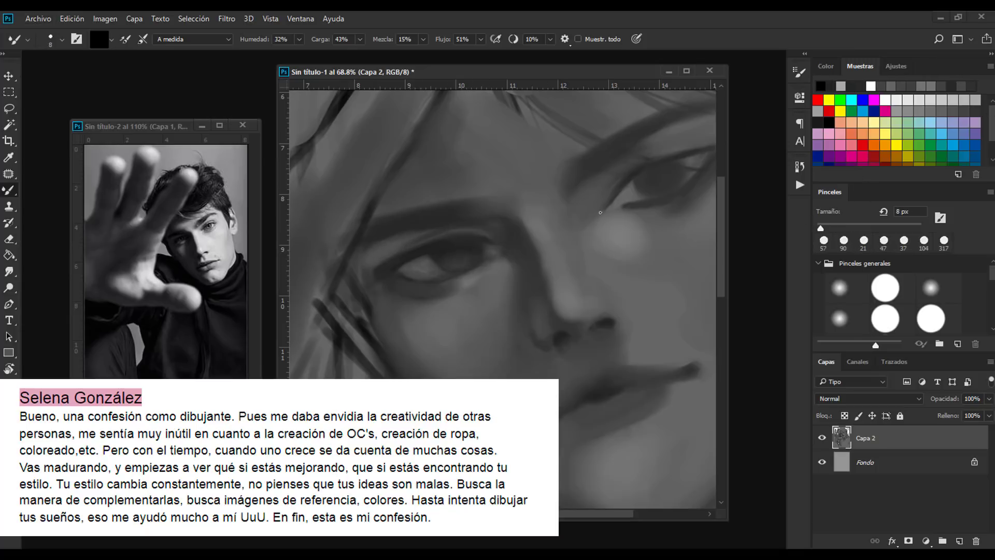
click(460, 255)
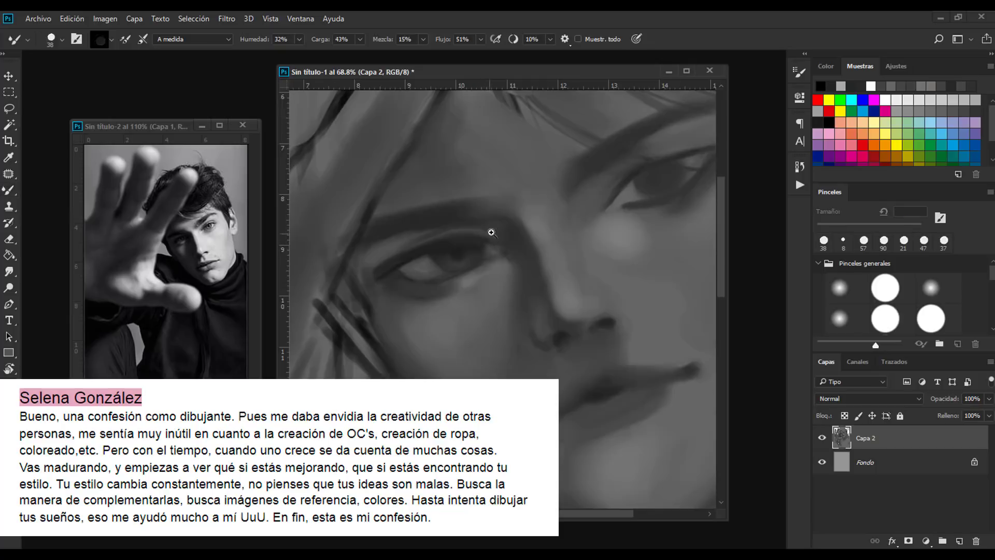
Step: Refine the eye and nose modelling, alternating black and white paint at 50–78 px
scroll(476, 259, down, 2)
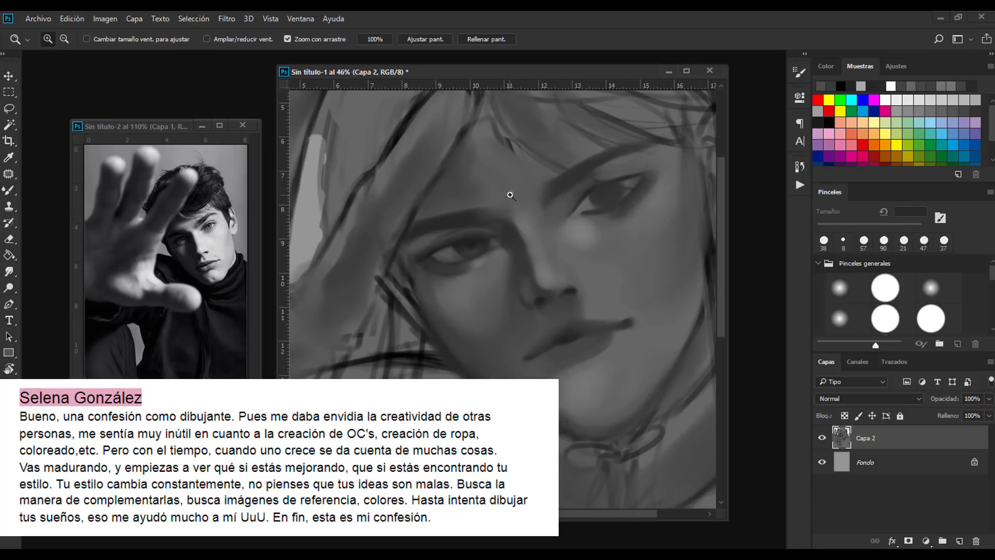
scroll(508, 194, up, 2)
drag(836, 228, 856, 228)
key(d)
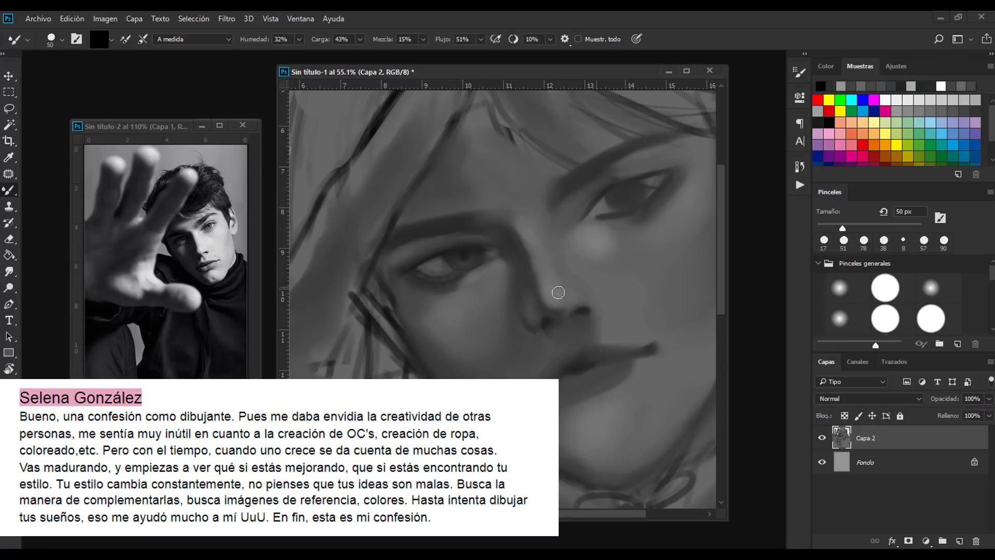
alt+click(493, 238)
key(x)
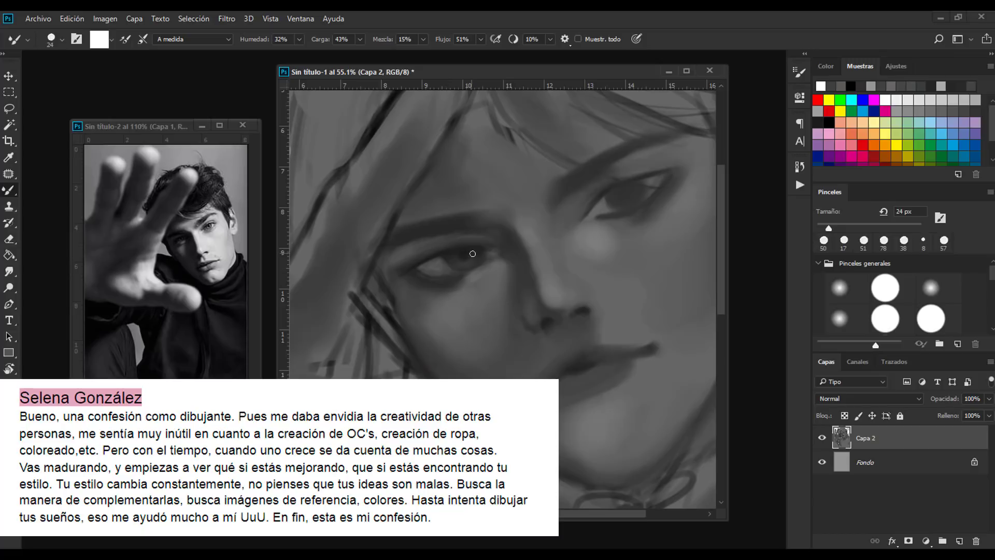
Step: Zoom in close to add solid black eye lines, then zoom out to the whole drawing
key(x)
scroll(449, 281, up, 2)
drag(835, 228, 823, 228)
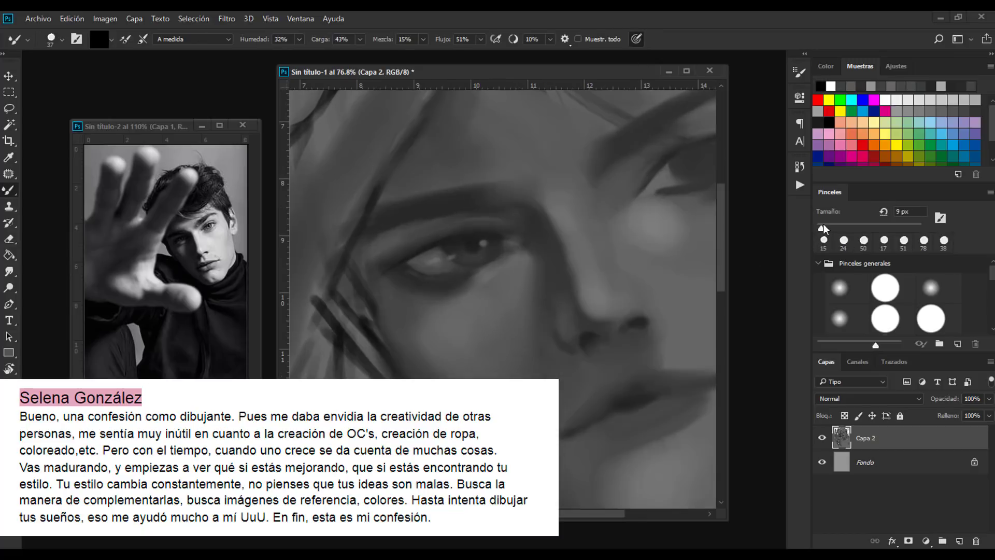
drag(486, 273, 698, 207)
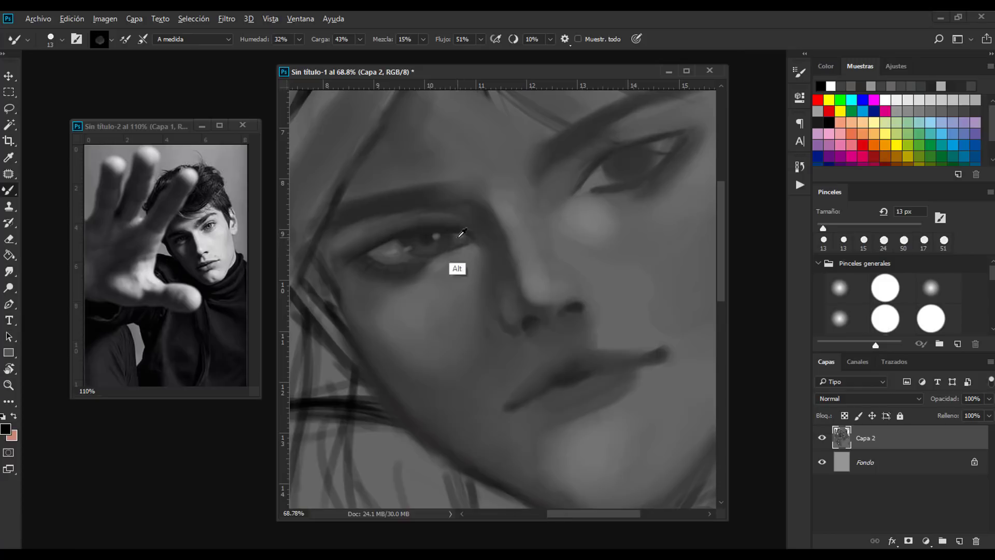
alt+click(455, 266)
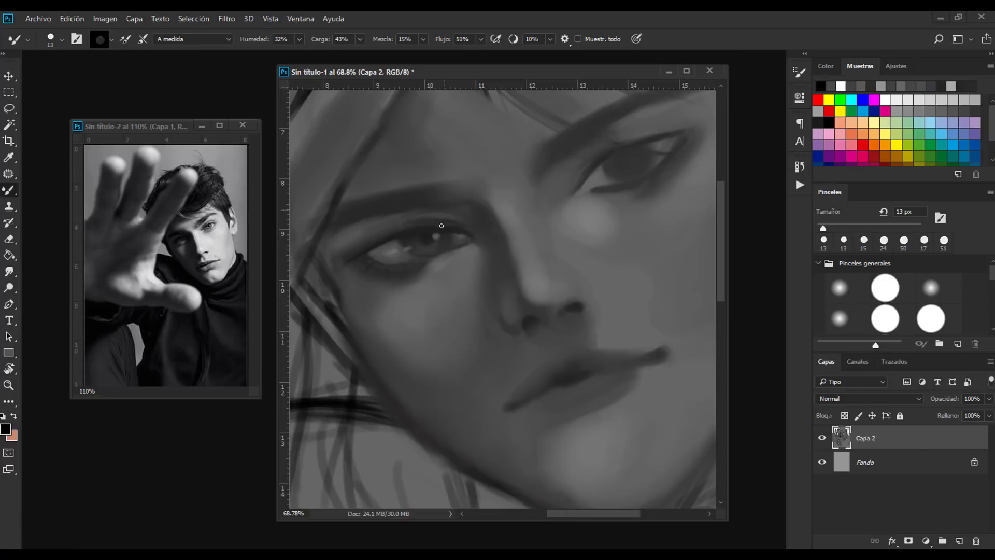
key(z)
drag(373, 241, 361, 233)
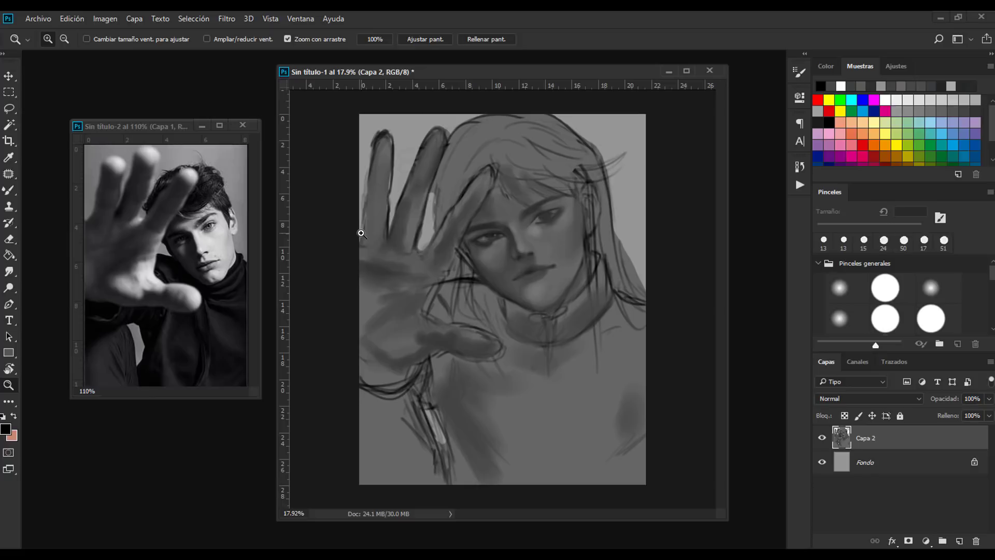
drag(553, 222, 571, 231)
key(l)
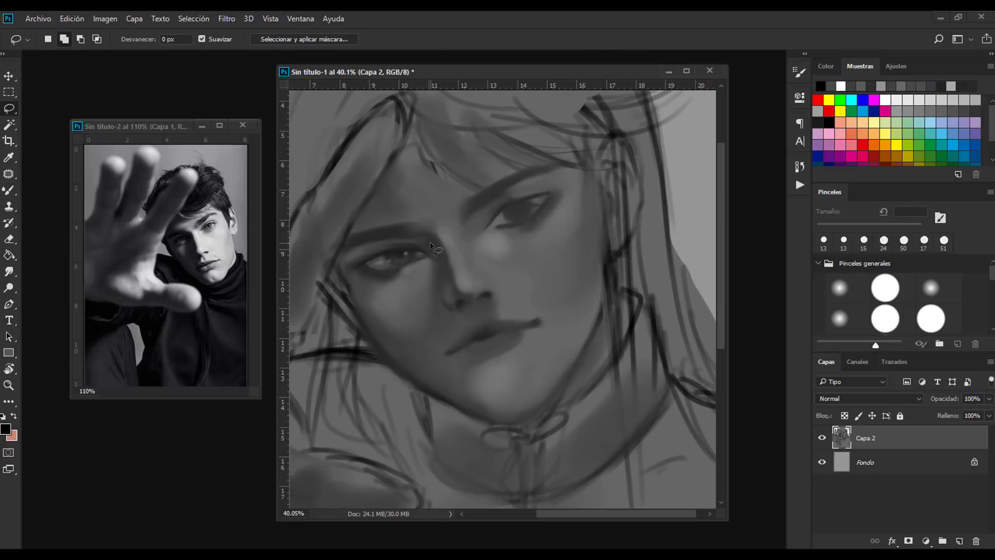
drag(347, 244, 352, 297)
key(ctrl+j)
key(v)
drag(388, 269, 518, 231)
key(Return)
drag(604, 217, 595, 192)
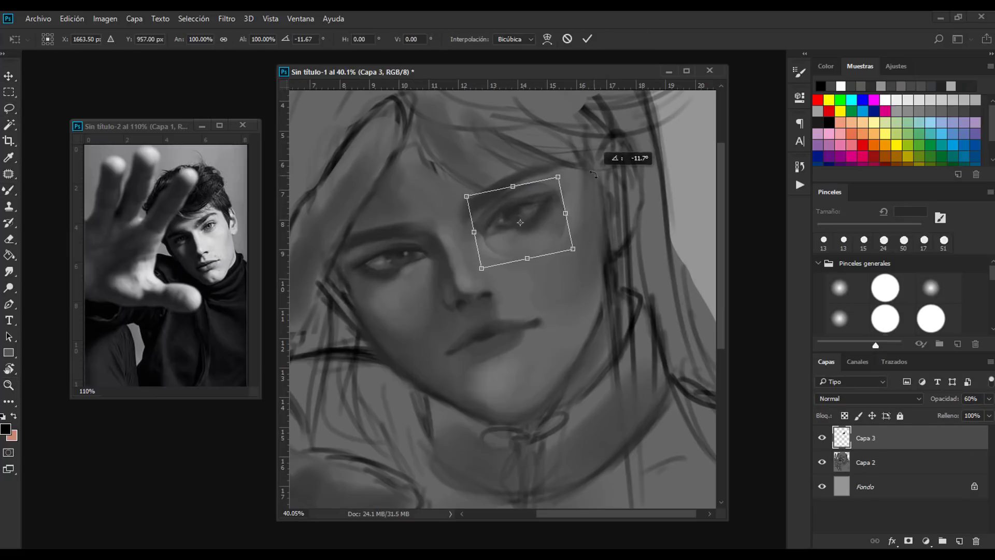
key(Return)
key(Delete)
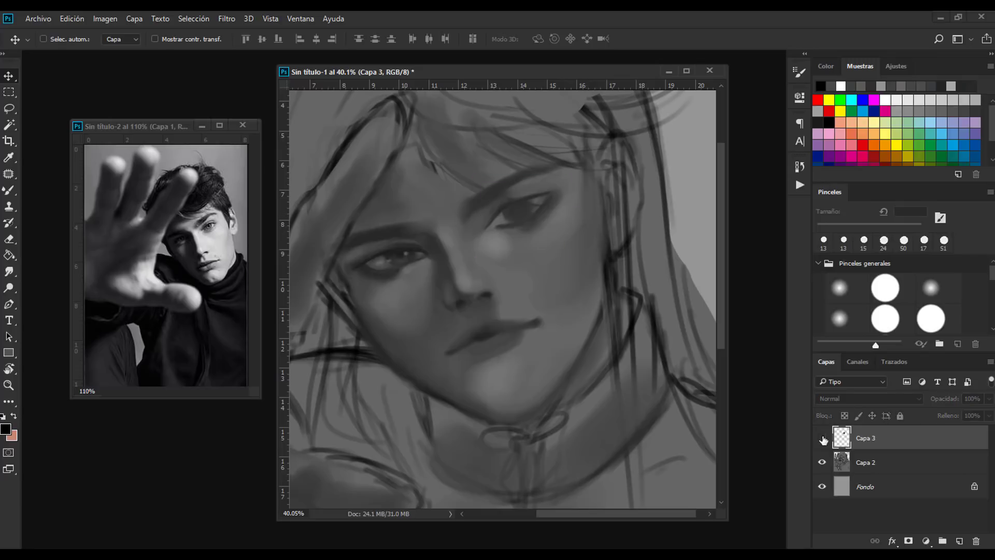
key(z)
drag(622, 238, 612, 241)
Step: Load the Mixer Brush with sampled grey and black paint, sizing it between 30 and 166 px
drag(539, 256, 576, 256)
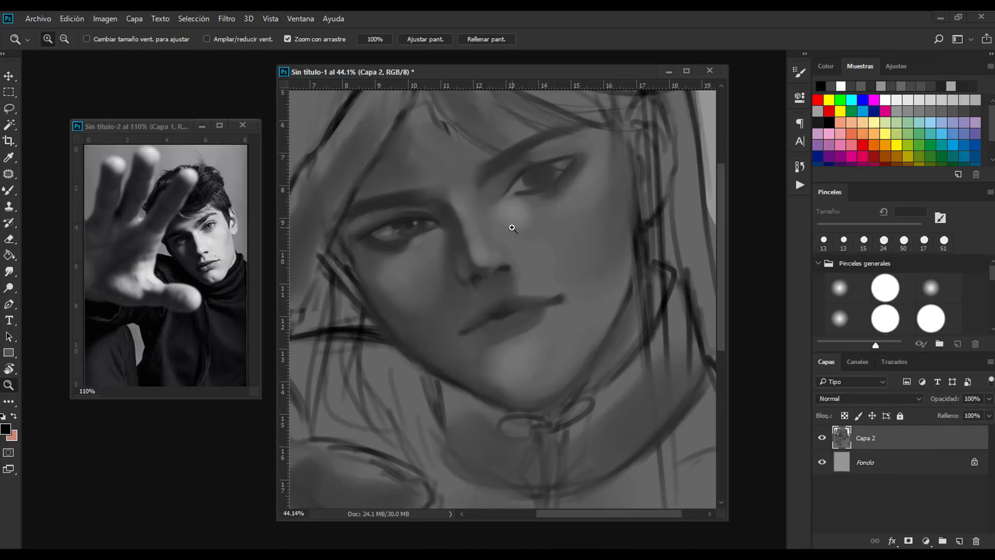
key(b)
click(832, 86)
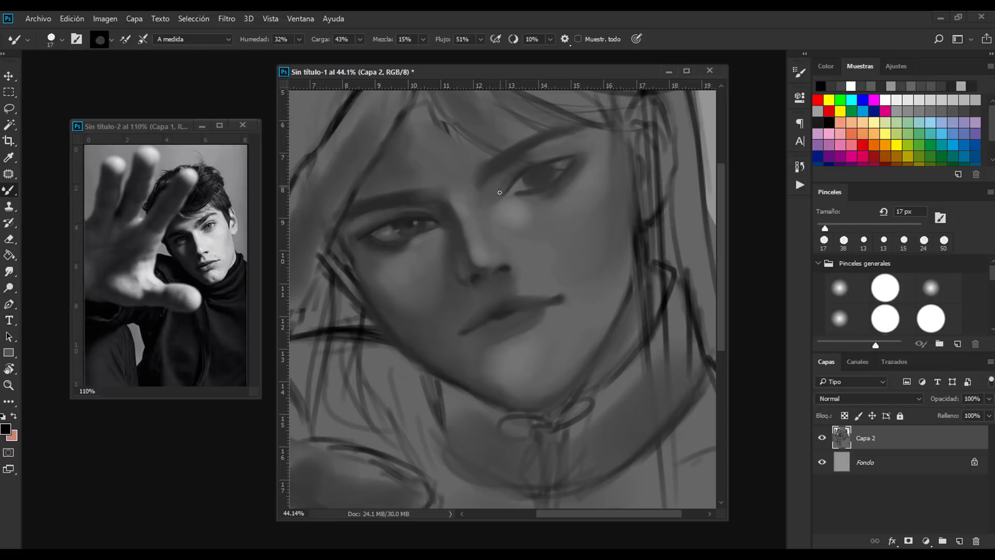
alt+click(531, 182)
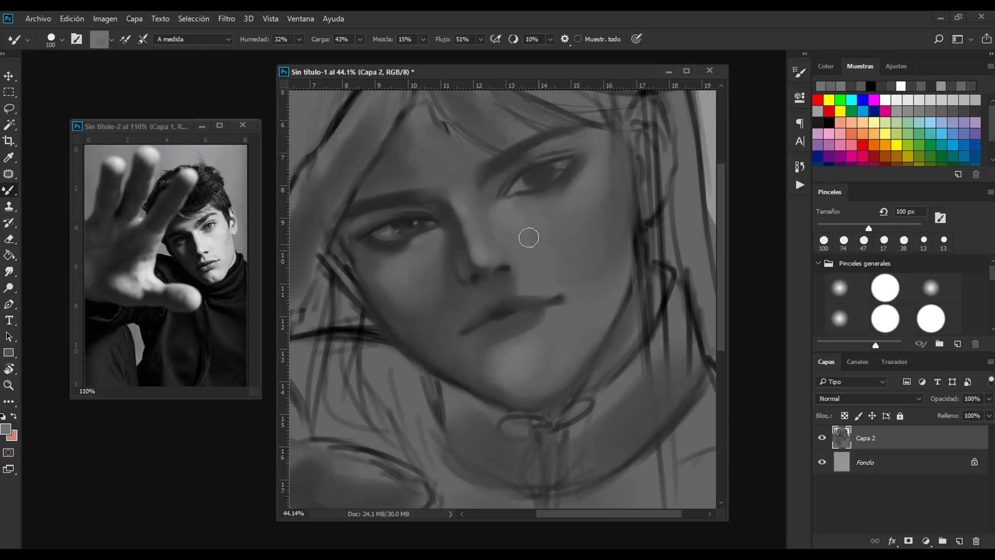
drag(868, 228, 886, 228)
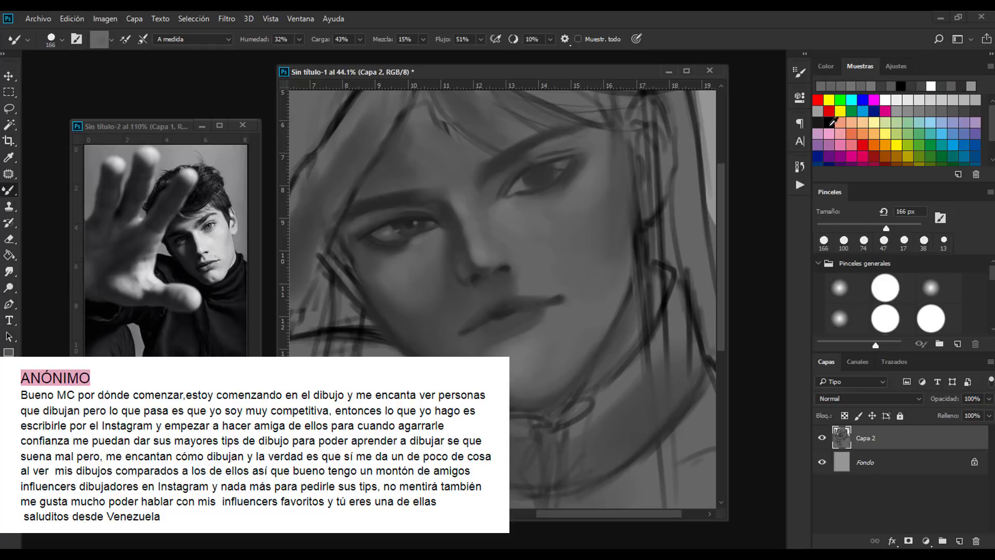
click(829, 123)
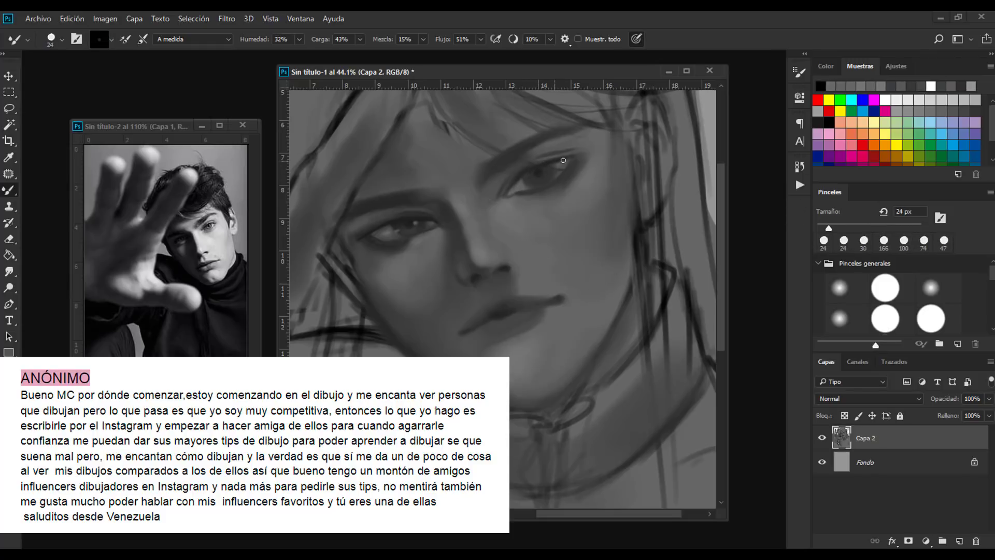
drag(407, 215, 395, 215)
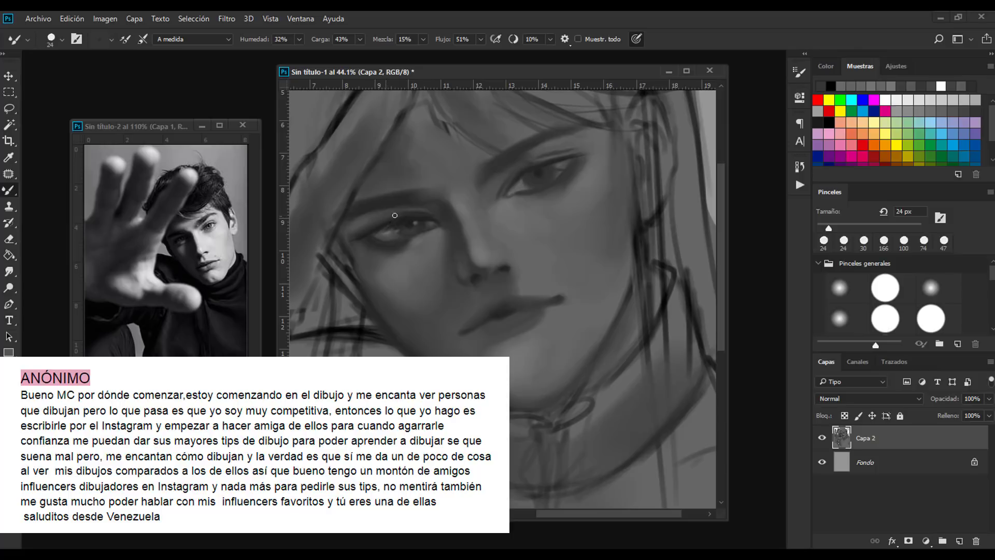
click(829, 123)
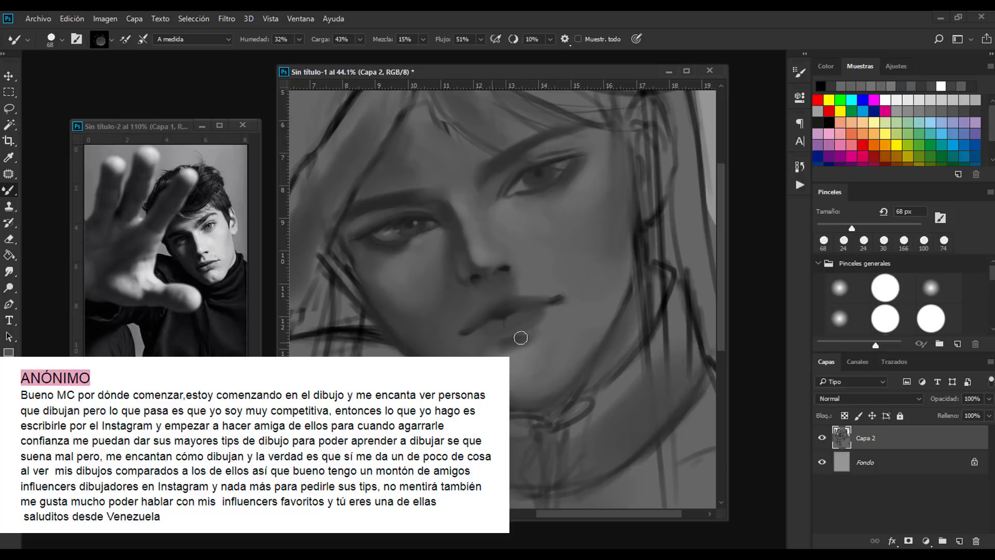
alt+click(526, 342)
Step: Blend the shading around the lips and chin, and under the nose and nostrils
alt+click(550, 309)
alt+click(523, 393)
alt+click(473, 350)
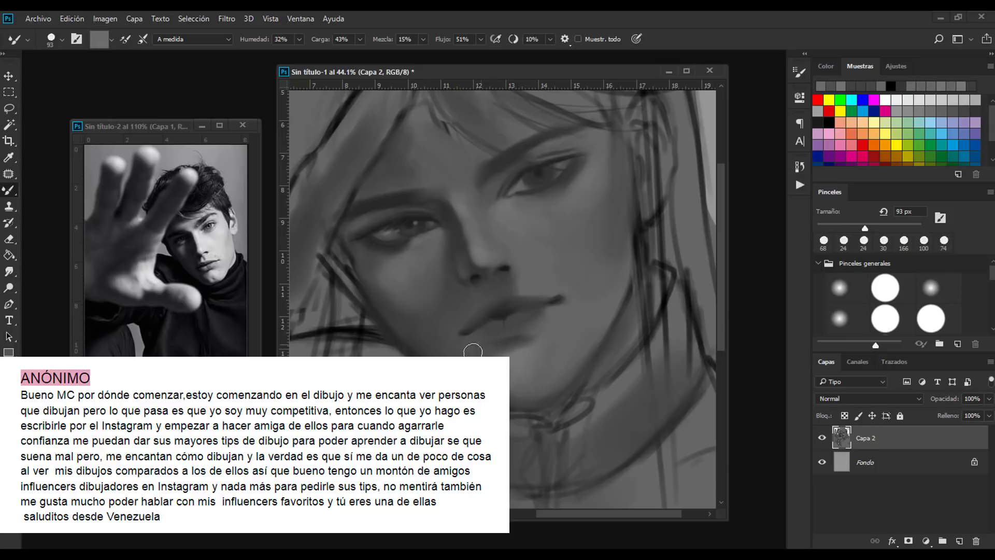
alt+click(449, 305)
alt+click(493, 326)
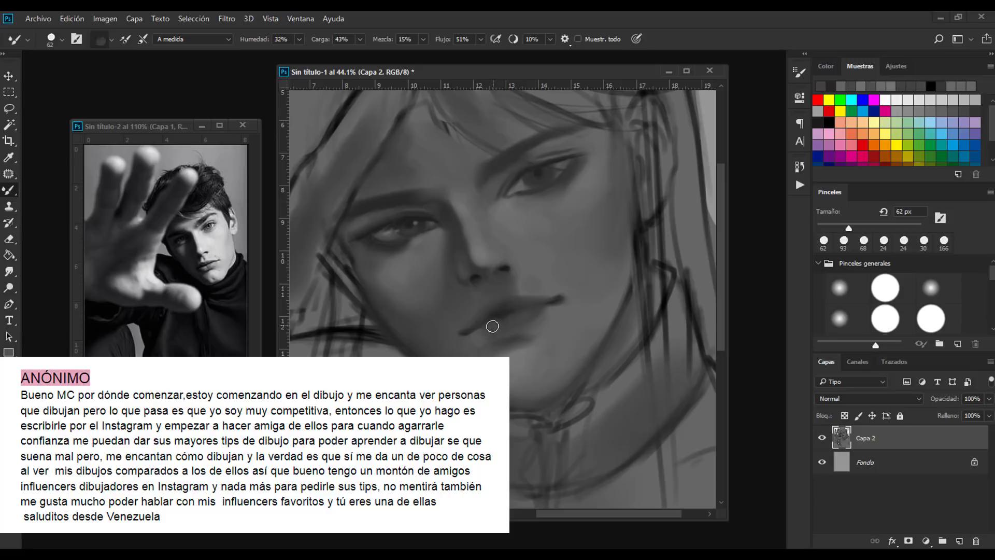
key(bracketleft)
key(bracketleft)
key(bracketleft)
alt+click(509, 270)
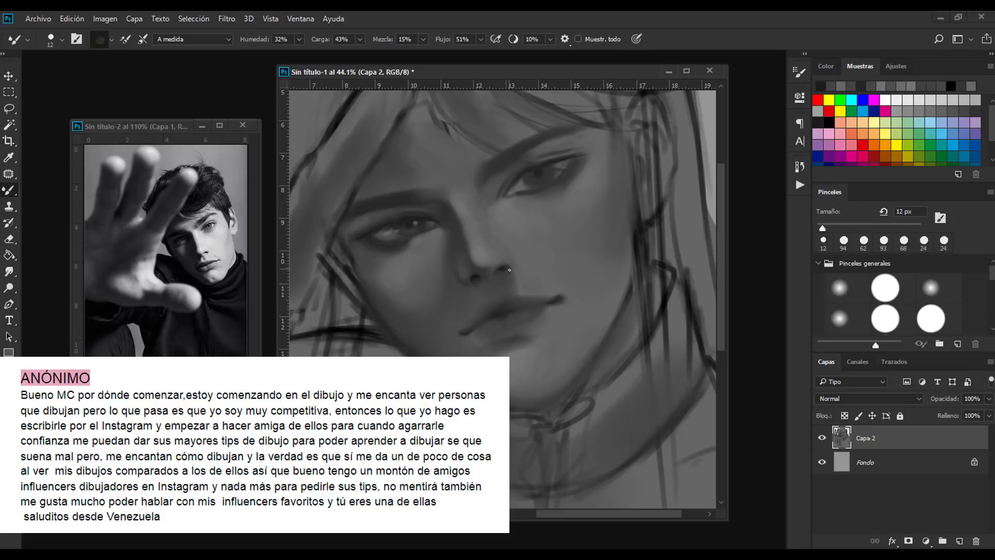
click(923, 240)
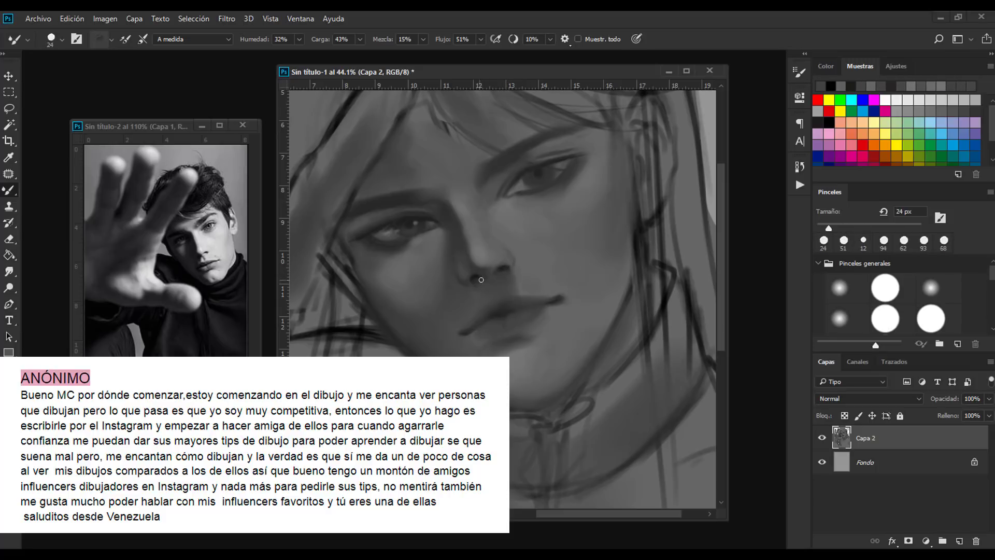
click(897, 100)
alt+click(495, 284)
Step: Brighten the lip area and smooth the cheek and lower-face shading
click(885, 99)
key(bracketleft)
key(bracketleft)
key(bracketleft)
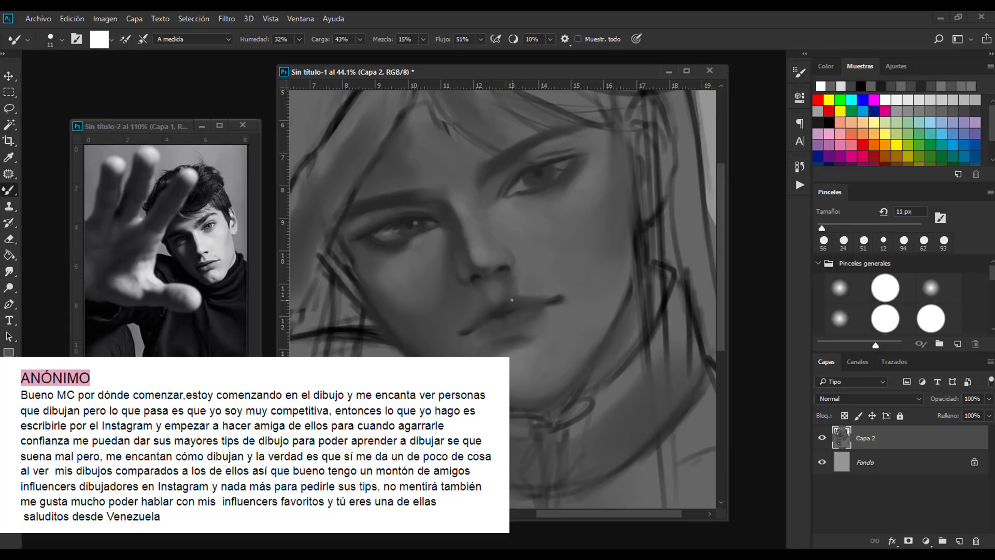
alt+click(500, 301)
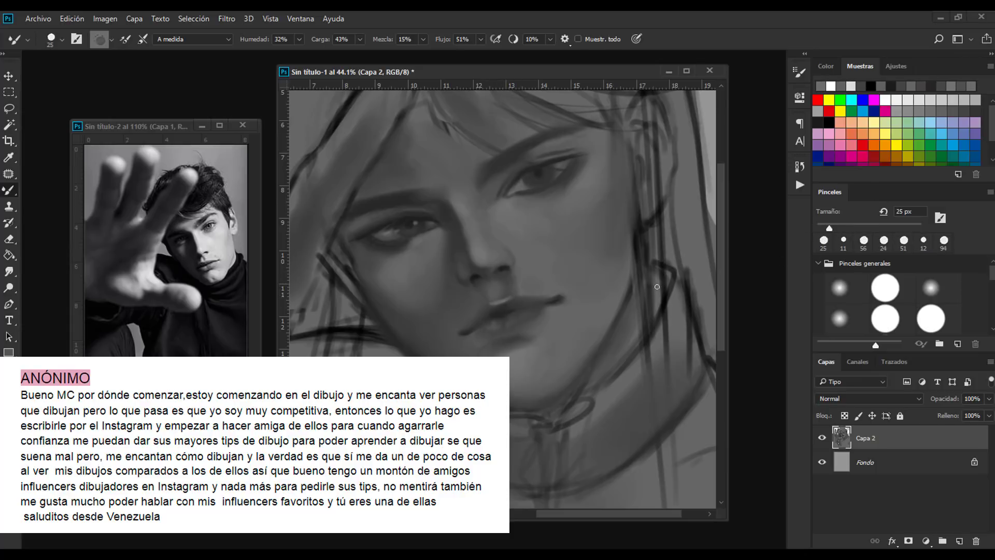
alt+click(474, 336)
key(bracketright)
key(bracketright)
key(bracketright)
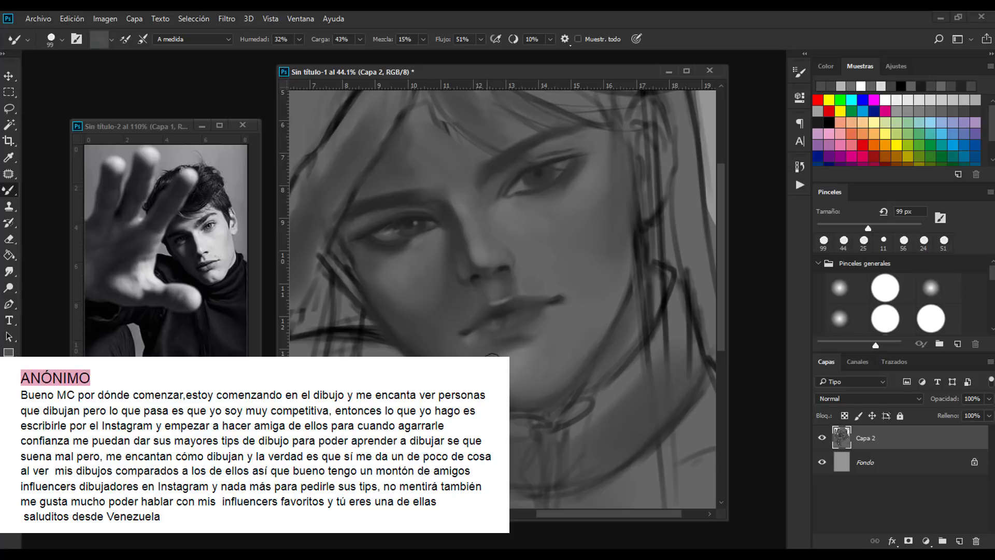
alt+click(467, 353)
click(833, 228)
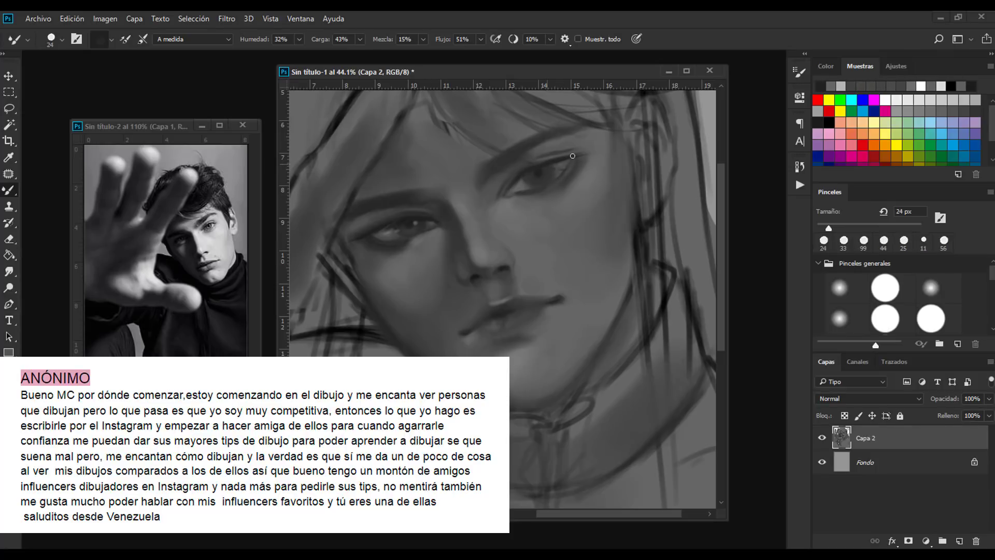
Step: Zoom in on the eyes and darken and refine the lash line and eye corner
key(bracketleft)
key(bracketleft)
scroll(564, 158, up, 2)
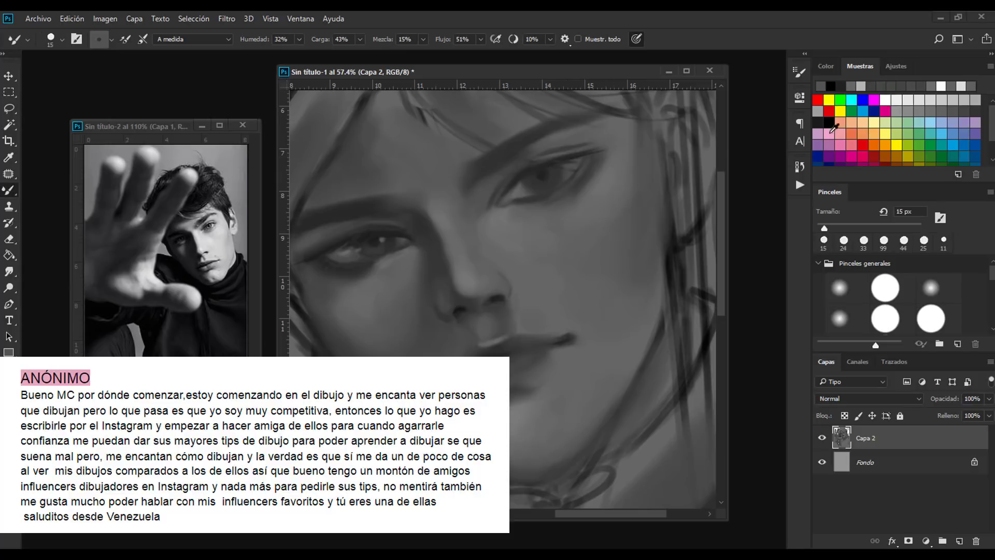
alt+click(566, 169)
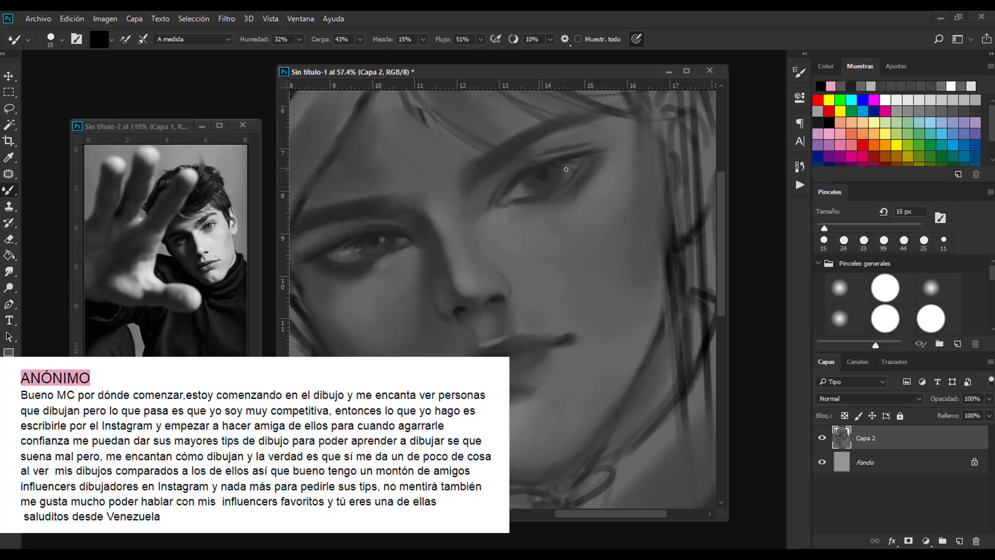
alt+click(496, 211)
alt+click(511, 219)
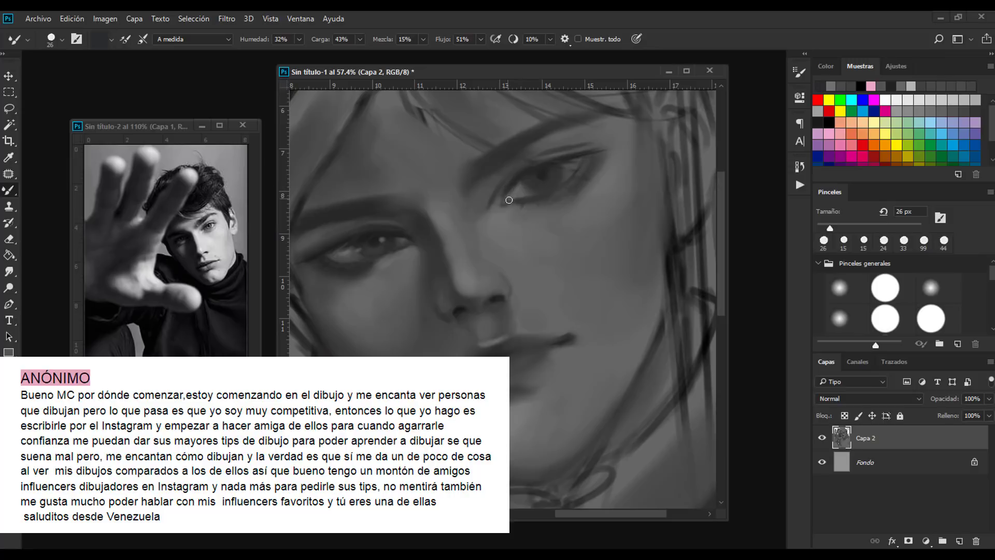
key(bracketleft)
key(bracketleft)
alt+click(515, 181)
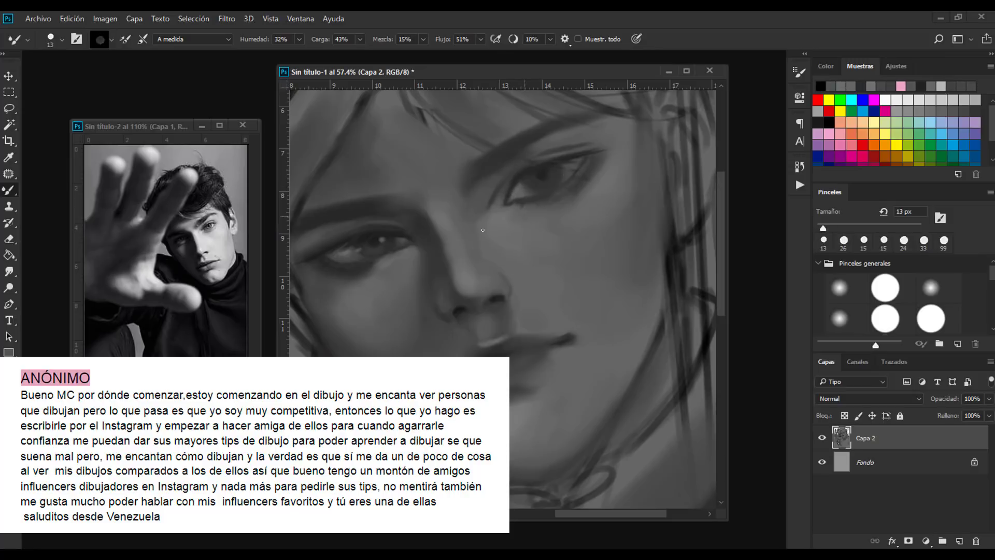
scroll(426, 157, down, 2)
Step: Add a new layer, stamp a merged copy of all visible layers and fit the painting on screen
key(ctrl+shift+alt+n)
key(v)
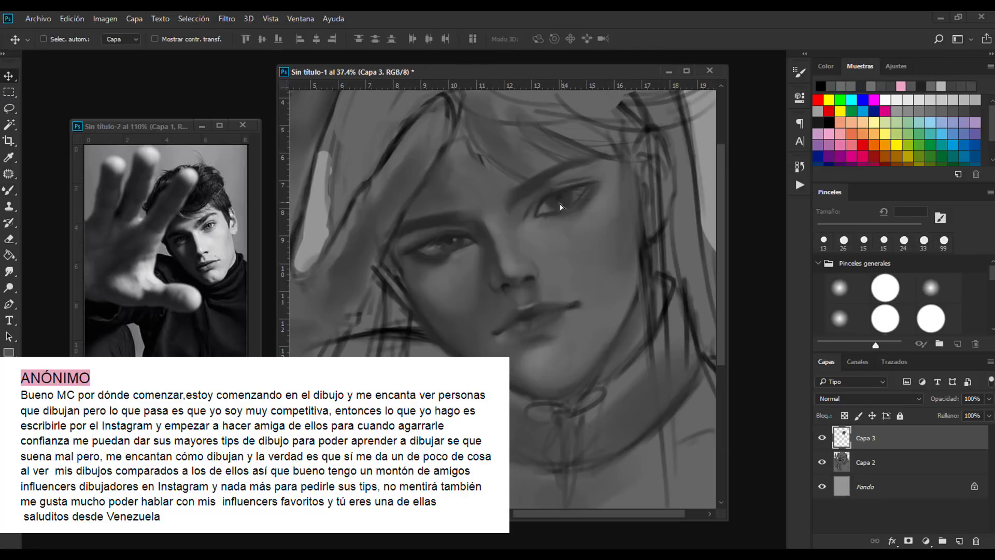
key(e)
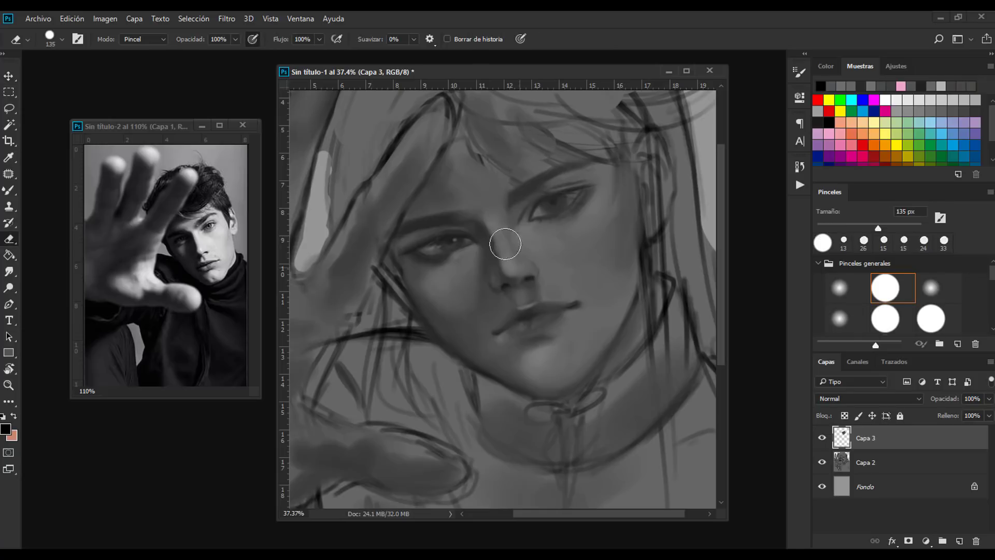
key(z)
key(ctrl+0)
key(ctrl+j)
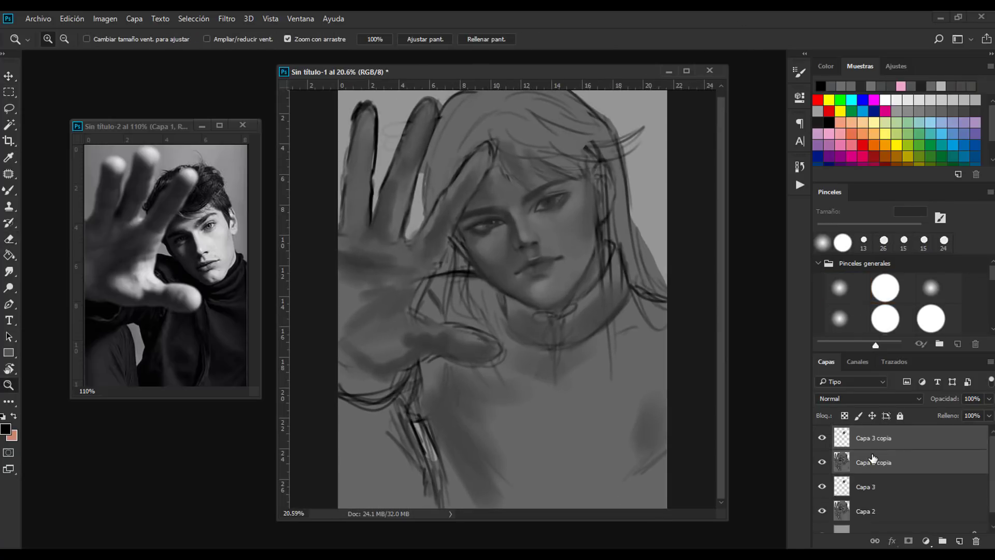
click(106, 18)
Step: Flip the canvas horizontally, preview it in Liquify, then close Liquify and flip it back
click(346, 186)
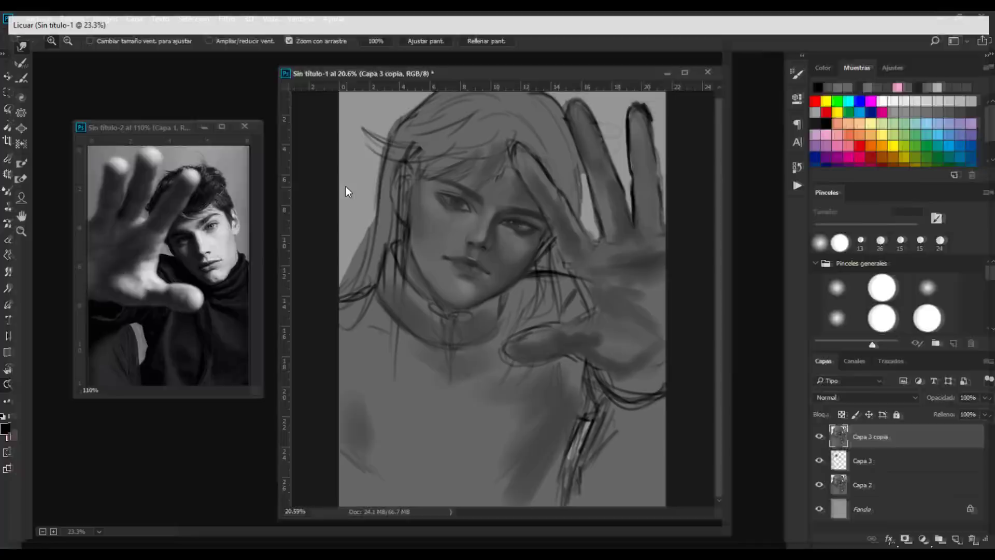
key(shift+ctrl+x)
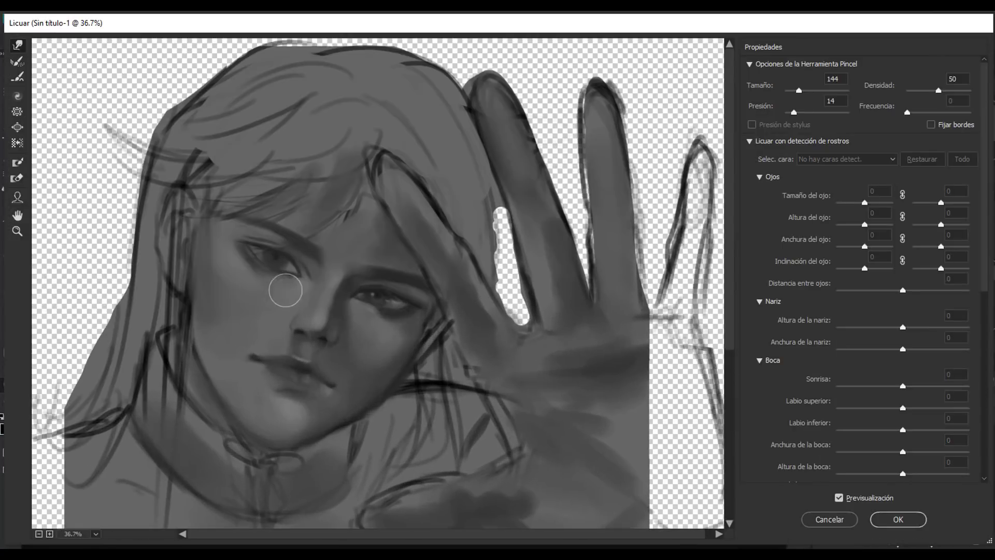
scroll(236, 244, down, 3)
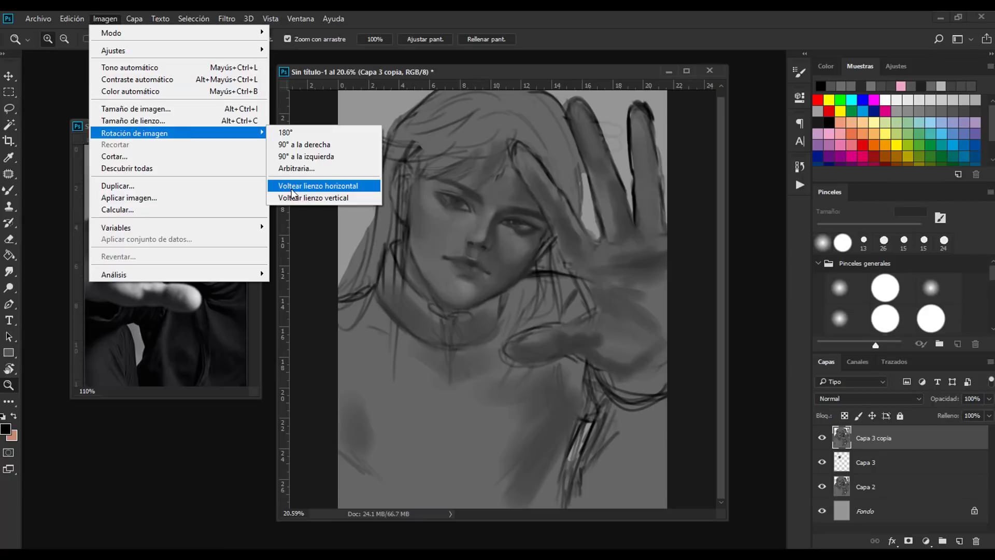
click(291, 188)
scroll(533, 197, up, 3)
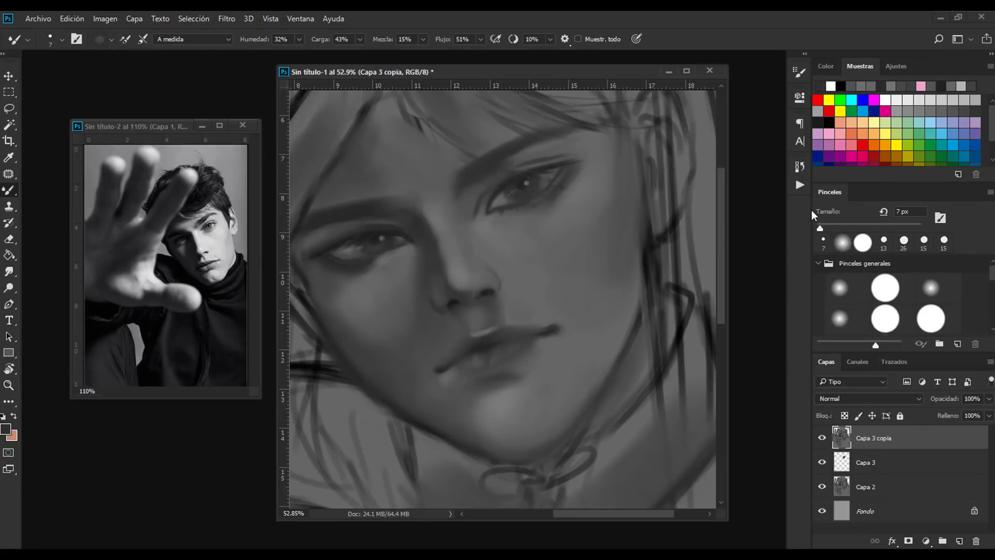
Step: Darken the eye's outer corner with a Multiply-mode brush stroke
key(shift+b)
click(159, 38)
click(164, 96)
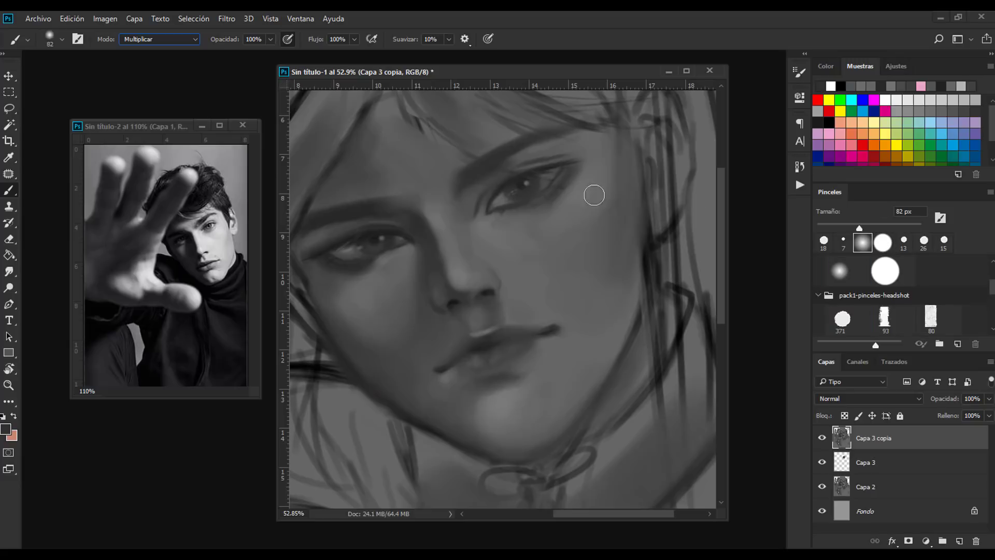
drag(563, 176, 579, 167)
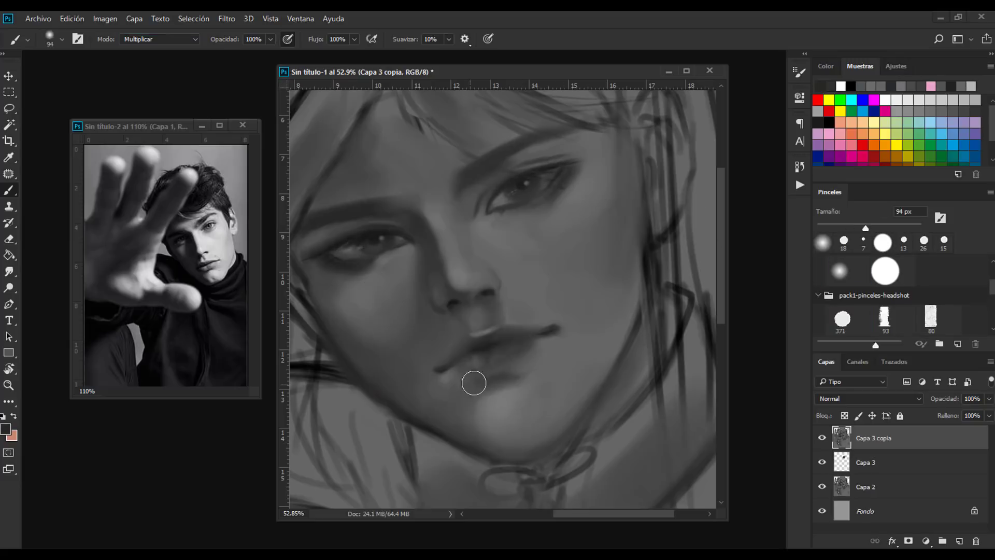
Step: Duplicate the painting layer, hide the older layers and add a new empty layer on top
key(z)
key(ctrl+0)
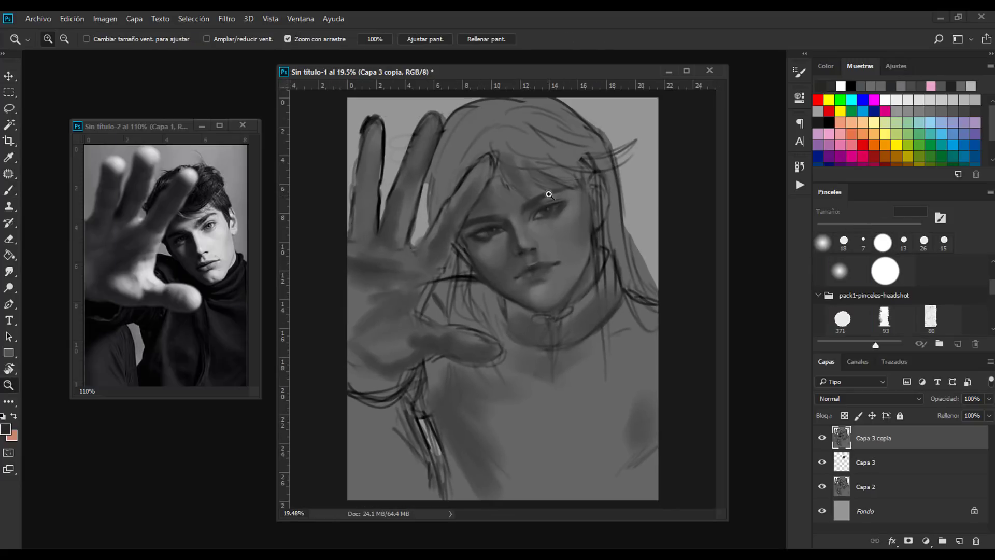
key(ctrl+j)
click(520, 241)
key(b)
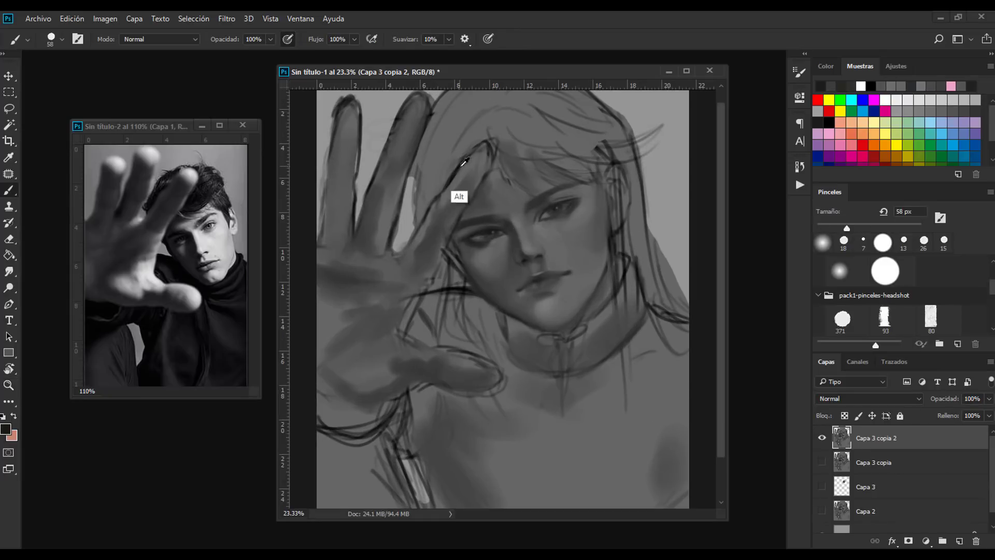
key(ctrl+shift+alt+n)
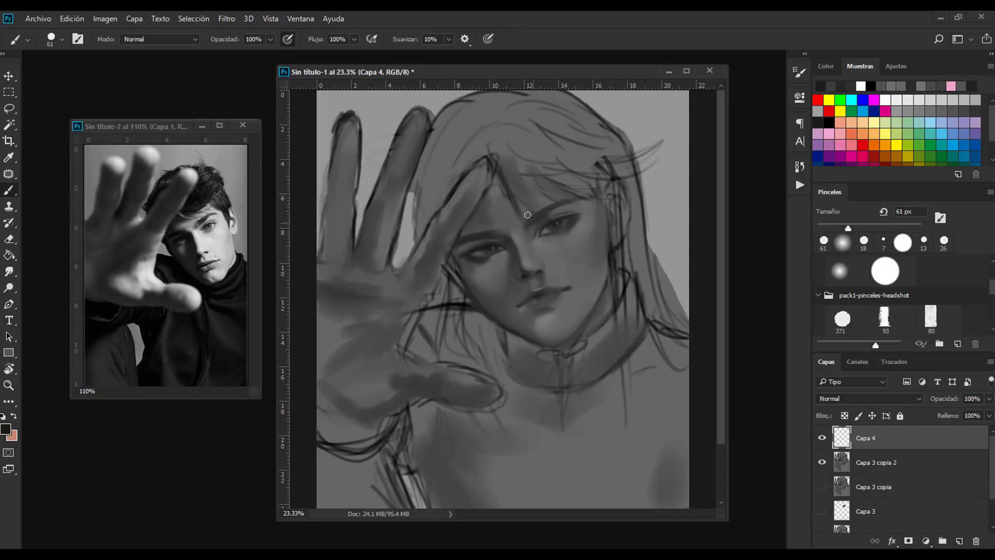
Step: Pick and enlarge a textured brush, then paint long dark hair strands down the right side
scroll(528, 215, up, 1)
scroll(886, 290, down, 1)
click(885, 303)
drag(847, 228, 861, 228)
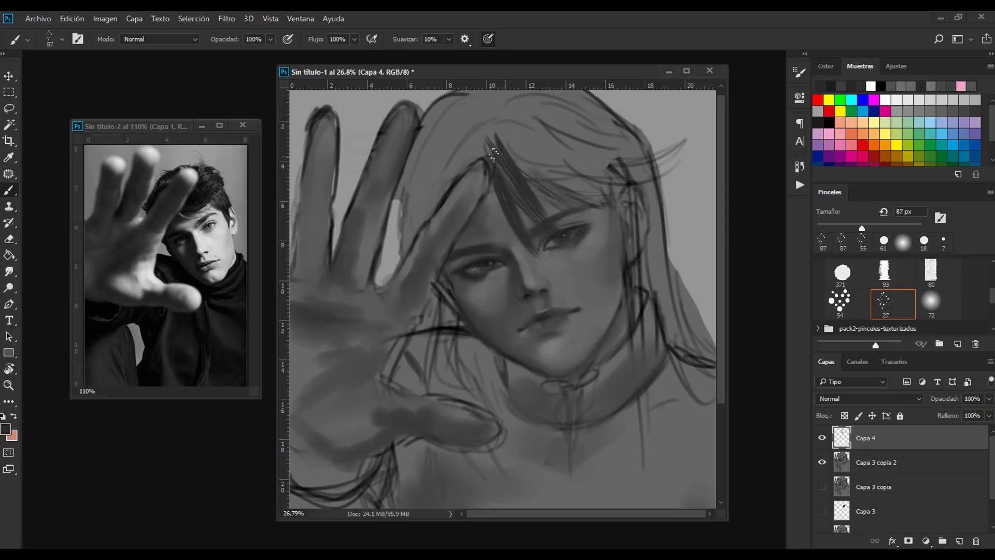
mouse_move(532, 196)
mouse_down()
mouse_move(596, 209)
mouse_move(607, 310)
mouse_up()
scroll(637, 358, down, 2)
drag(634, 137, 628, 337)
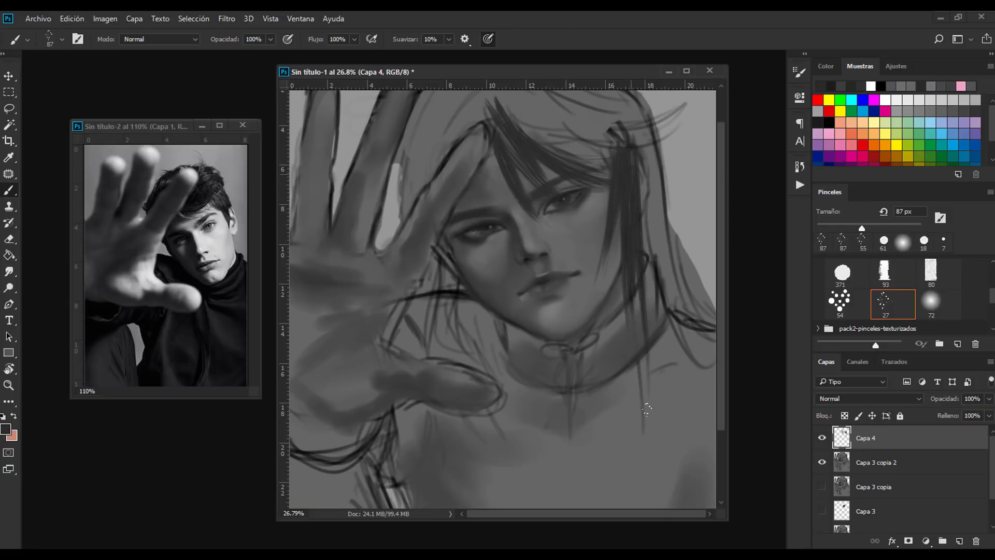
drag(636, 290, 639, 468)
drag(631, 316, 642, 490)
Step: Paint more long hair strands hanging down and on the right side
mouse_move(476, 321)
mouse_down()
mouse_move(452, 321)
mouse_move(458, 274)
mouse_up()
key(b)
drag(455, 401, 452, 277)
drag(466, 401, 463, 262)
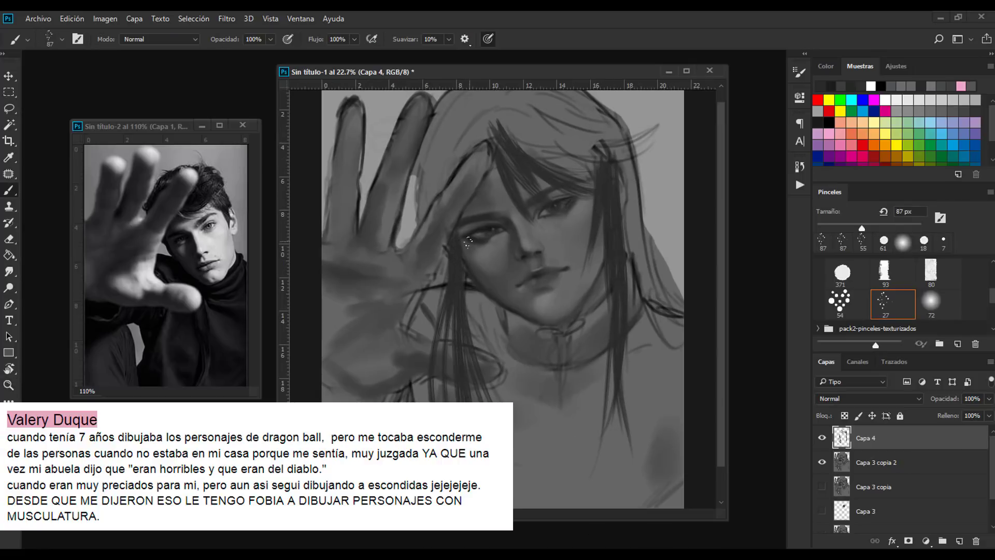
mouse_move(491, 151)
mouse_down()
mouse_move(523, 239)
mouse_move(481, 223)
mouse_up()
drag(482, 172, 492, 194)
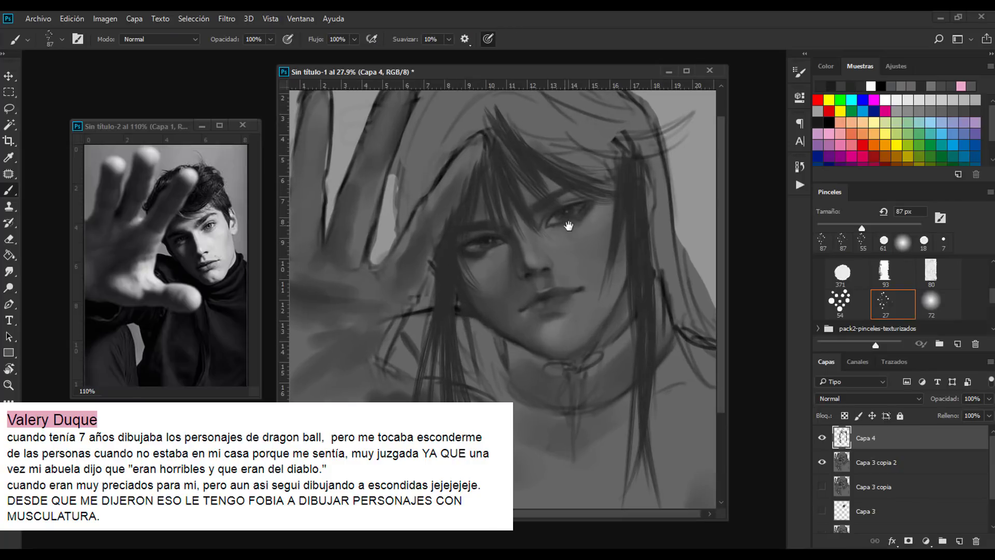
Step: Darken the hair over the top of the head and forehead with a large round brush
click(840, 272)
drag(551, 108, 549, 202)
drag(518, 151, 596, 218)
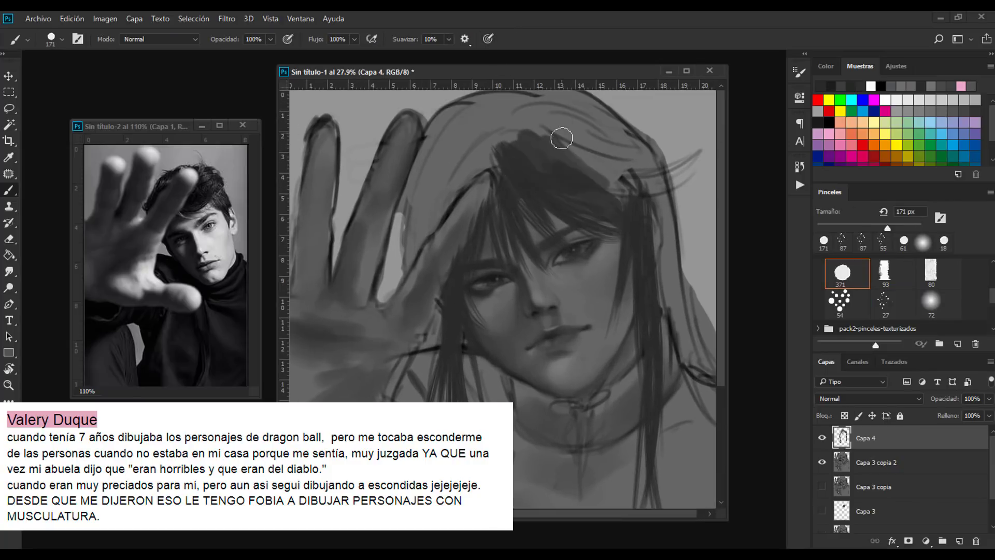
drag(561, 138, 655, 200)
drag(638, 140, 697, 376)
mouse_move(500, 133)
mouse_down()
mouse_move(458, 181)
mouse_move(444, 123)
mouse_move(589, 143)
mouse_up()
Step: Adjust the brush tip and paint dark strands over the top and down the right side
click(800, 73)
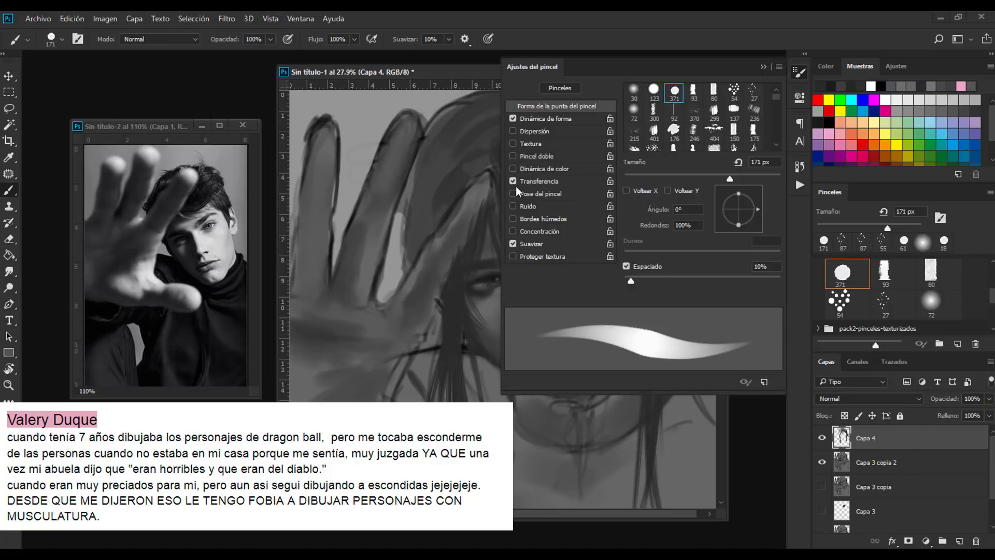
mouse_move(526, 160)
mouse_down()
mouse_move(444, 195)
mouse_move(603, 183)
mouse_move(570, 183)
mouse_up()
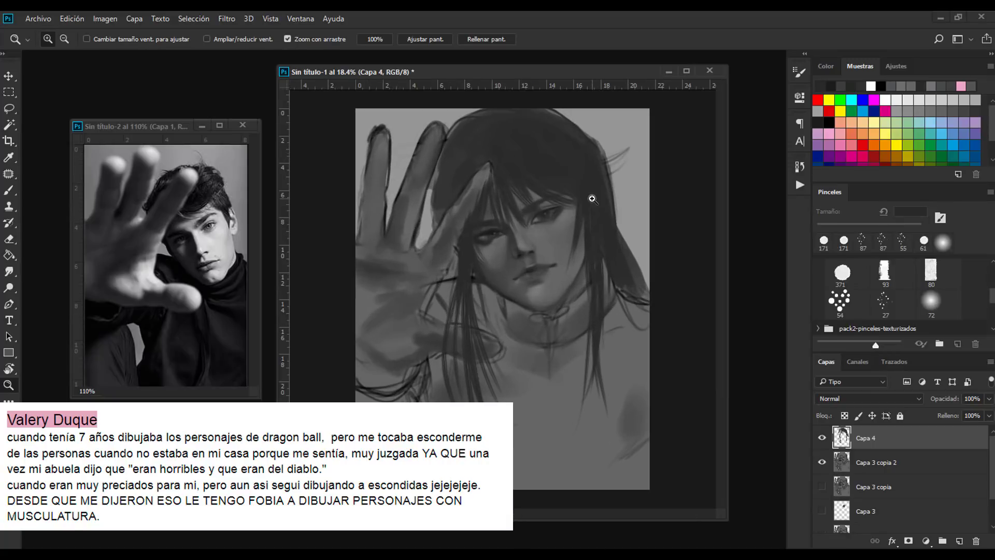
drag(624, 207, 645, 352)
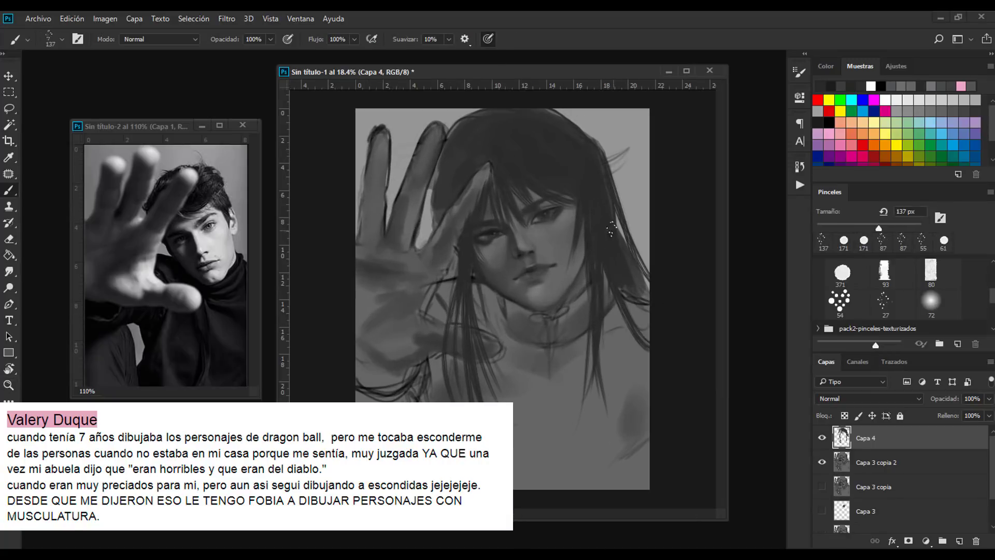
drag(624, 275, 634, 387)
drag(645, 308, 640, 404)
key(e)
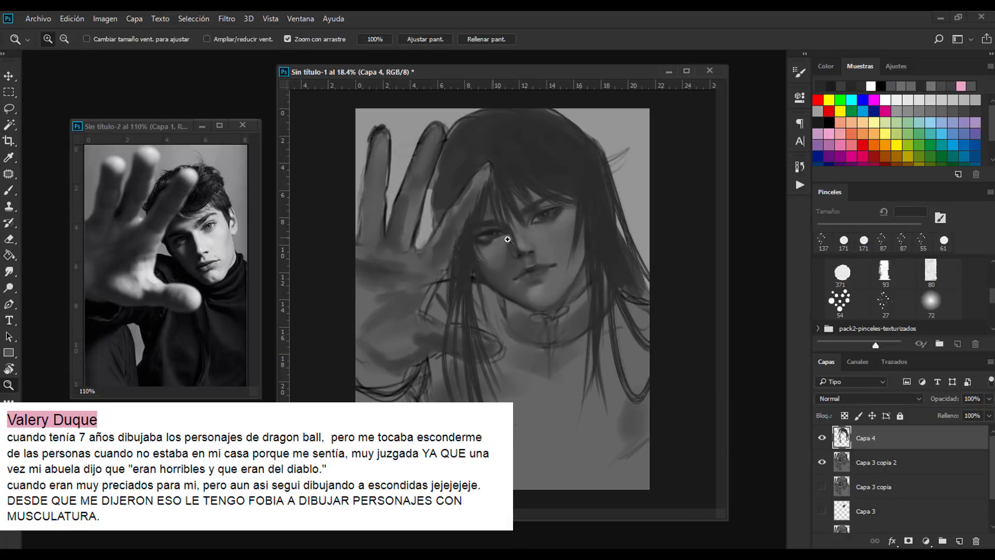
scroll(498, 222, up, 1)
key(b)
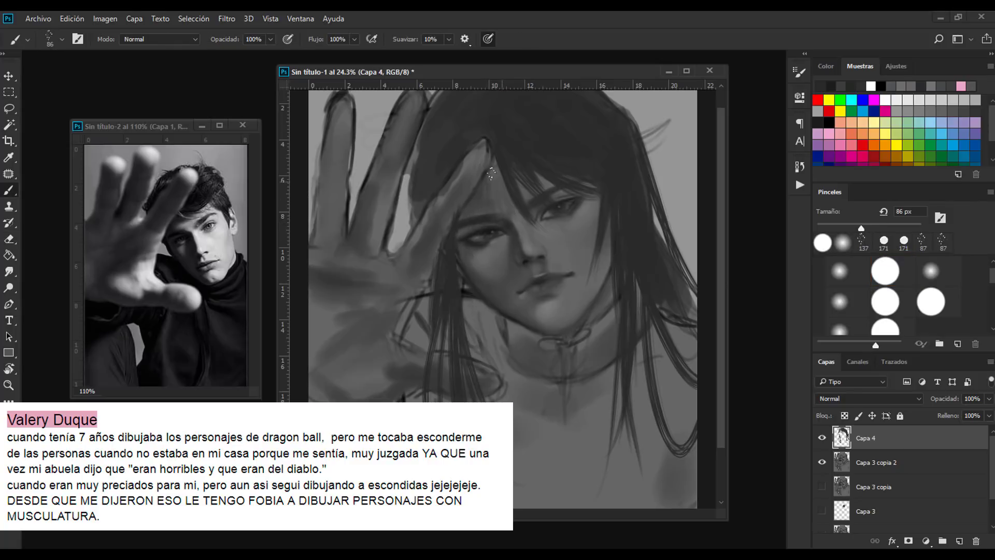
Step: Add dark strands near the face and forehead, undoing a stray curved strand
drag(490, 155, 531, 228)
drag(501, 198, 481, 218)
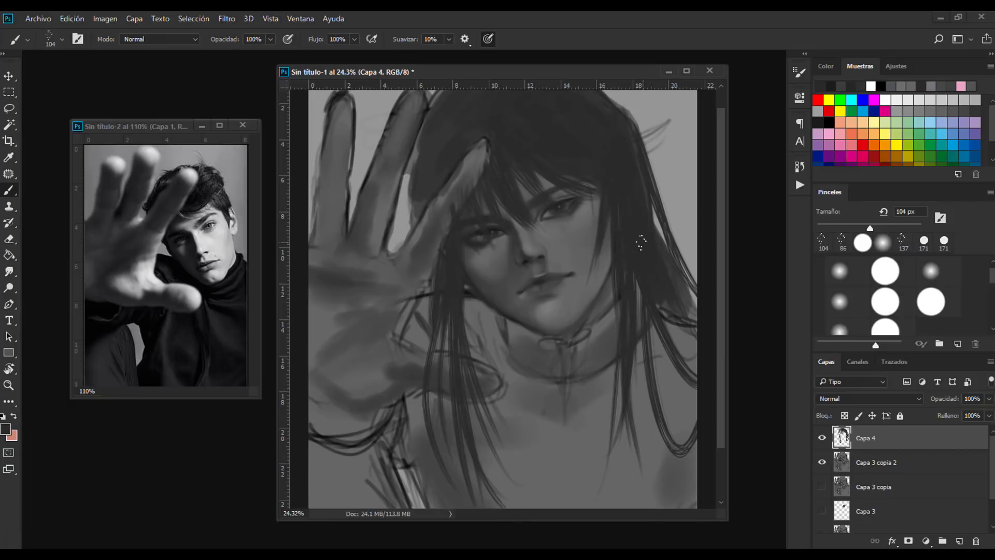
drag(596, 199, 588, 264)
scroll(641, 243, down, 2)
key(ctrl+z)
scroll(610, 221, up, 3)
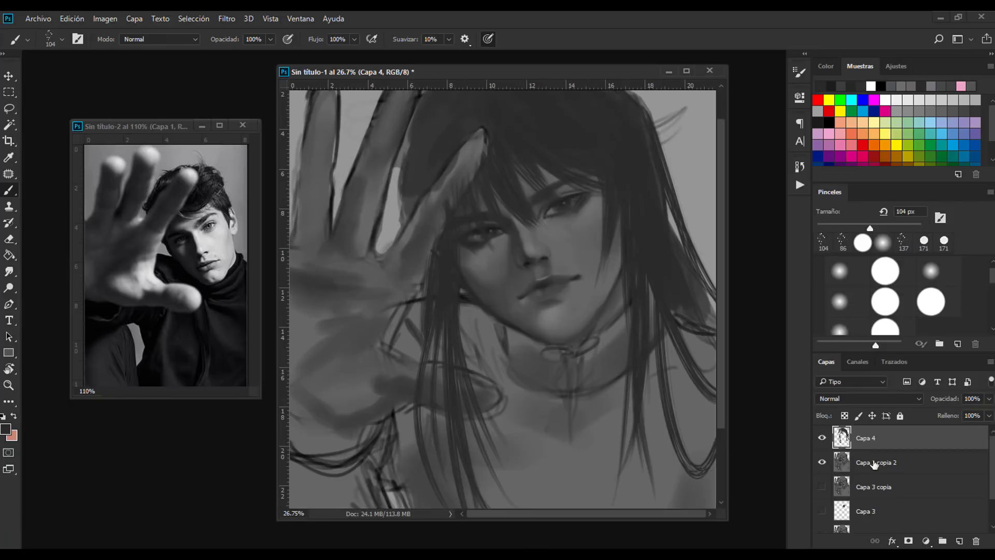
Step: Select layer Capa 3 copia 2 and zoom in on the face
click(874, 462)
mouse_move(467, 248)
mouse_down()
mouse_move(523, 262)
mouse_move(549, 249)
mouse_up()
key(b)
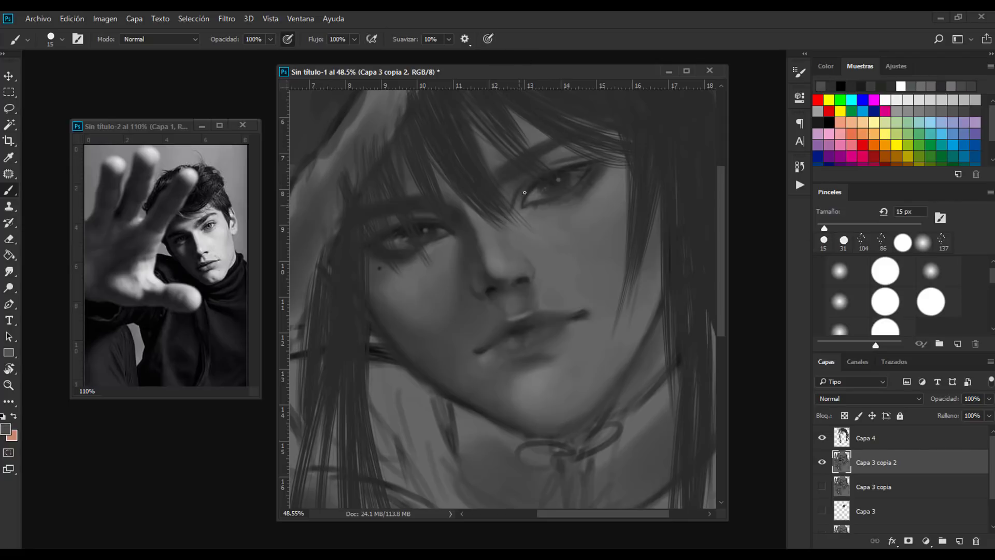
Step: Select the Mixer Brush, zoom out, and erase stray strands at the top of the hair
right_click(8, 189)
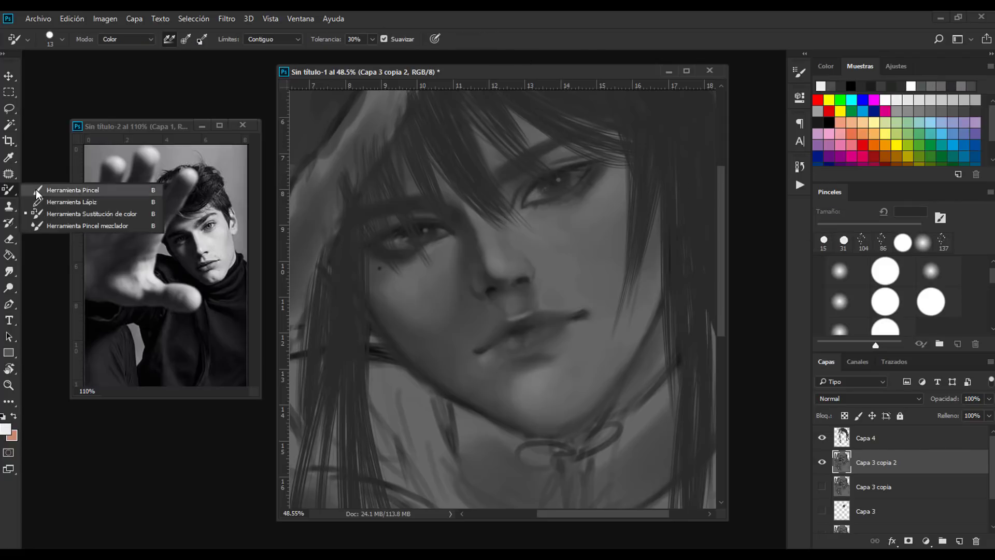
click(78, 226)
key(z)
drag(524, 191, 456, 196)
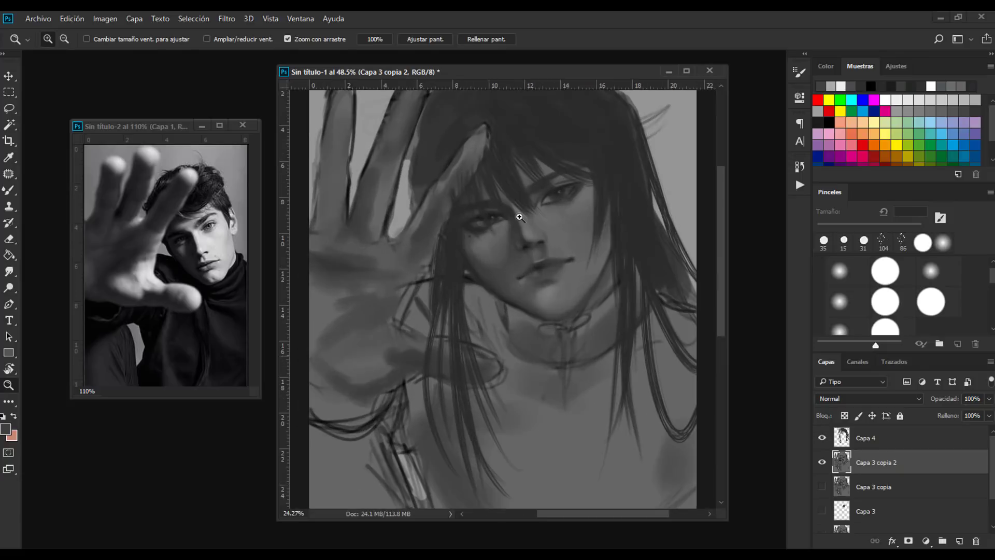
key(e)
mouse_move(451, 129)
mouse_down()
mouse_move(518, 122)
mouse_move(622, 155)
mouse_up()
Step: Clean wisps off the top of the hair and repaint it darker with a 173 px brush
key(alt+bracketright)
drag(446, 155, 560, 117)
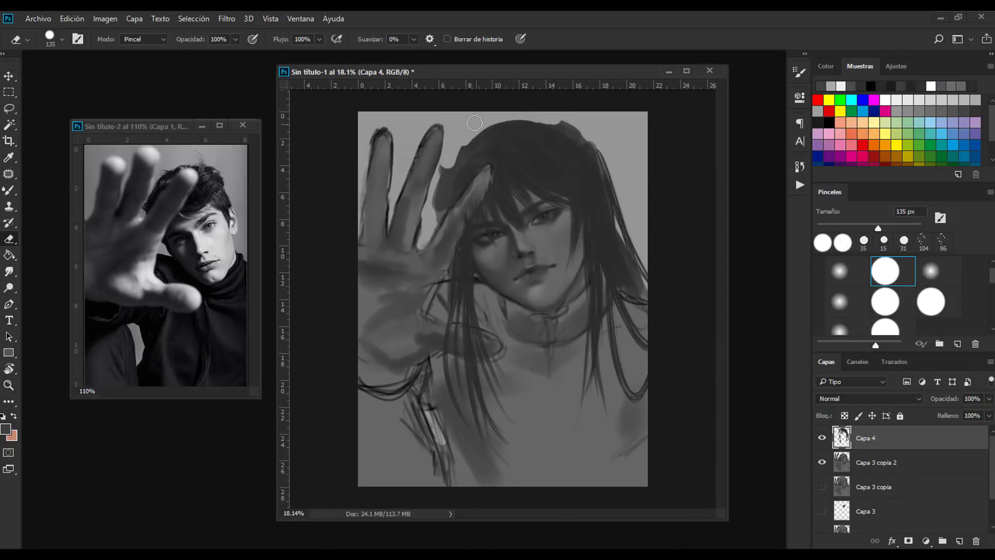
key(b)
mouse_move(606, 166)
mouse_down()
mouse_move(456, 151)
mouse_move(440, 218)
mouse_up()
mouse_move(474, 134)
mouse_down()
mouse_move(557, 114)
mouse_move(605, 189)
mouse_up()
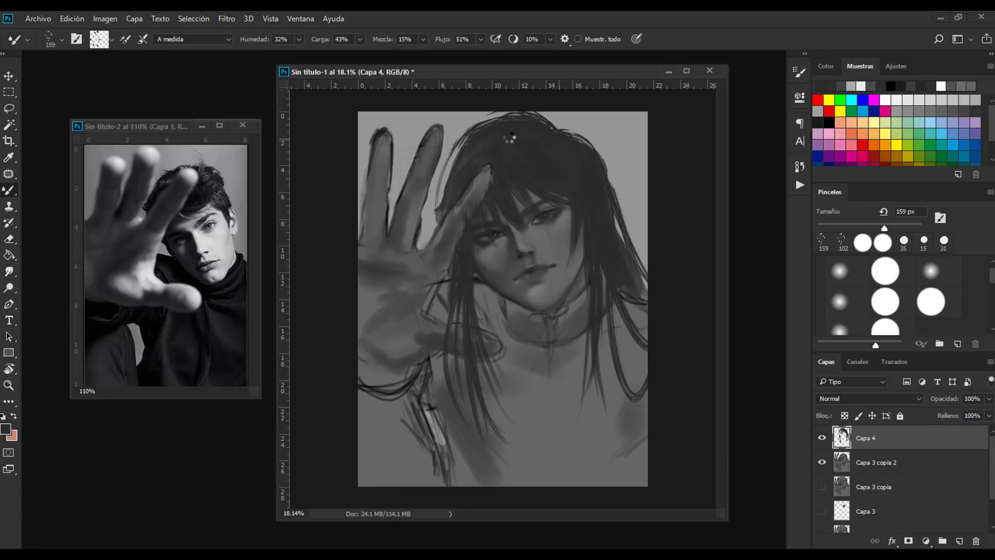
key(shift+b)
mouse_move(503, 114)
mouse_down()
mouse_move(440, 207)
mouse_move(548, 144)
mouse_up()
drag(596, 213, 618, 212)
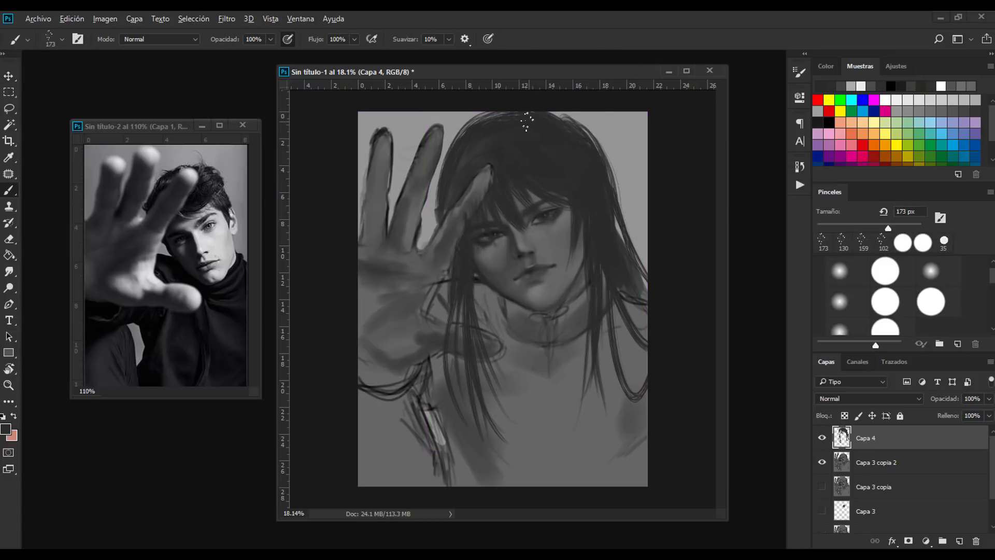
Step: Warp the hair layer's right side inward, then open Liquify on Capa 3 copia 2
key(ctrl+t)
right_click(604, 192)
click(633, 309)
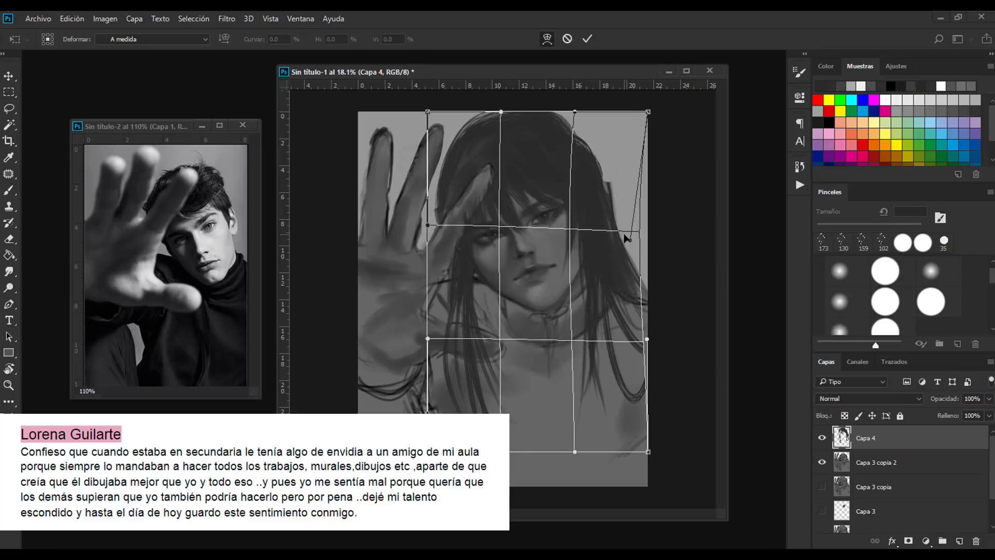
drag(647, 225, 630, 251)
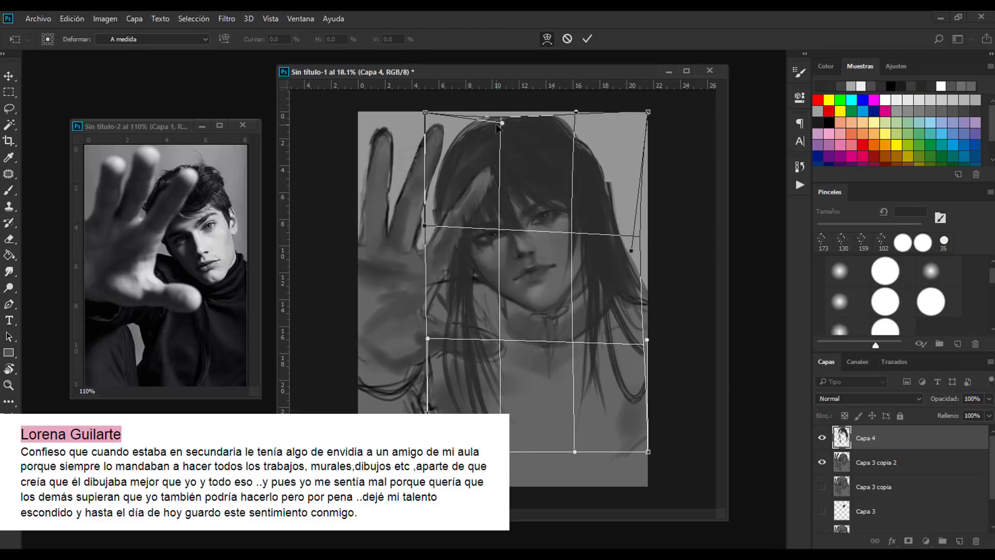
key(Return)
click(875, 463)
key(ctrl+shift+x)
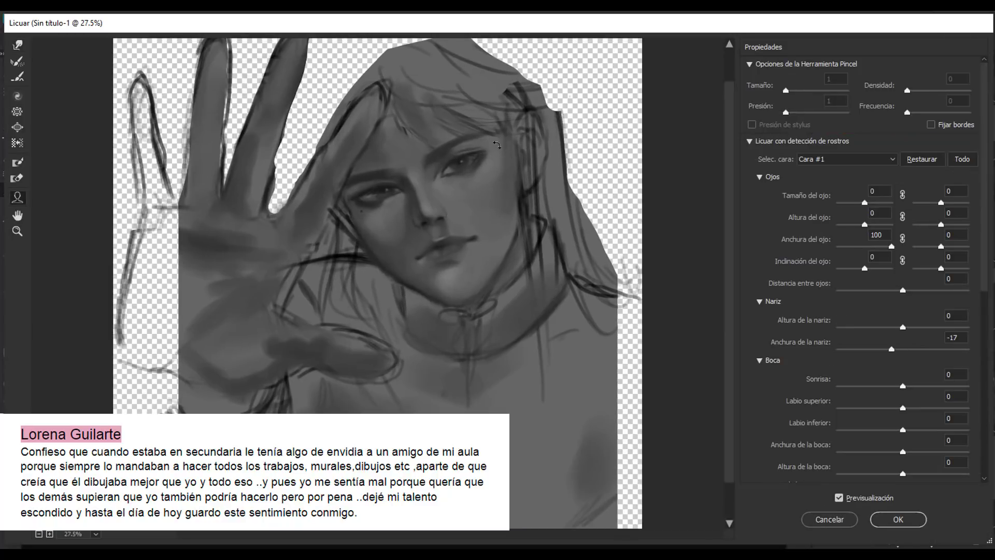
Step: Reset the Liquify face settings and tilt the right eye to -65, briefly trying Forward Warp
key(ctrl+alt+z)
key(ctrl+alt+z)
key(ctrl+alt+z)
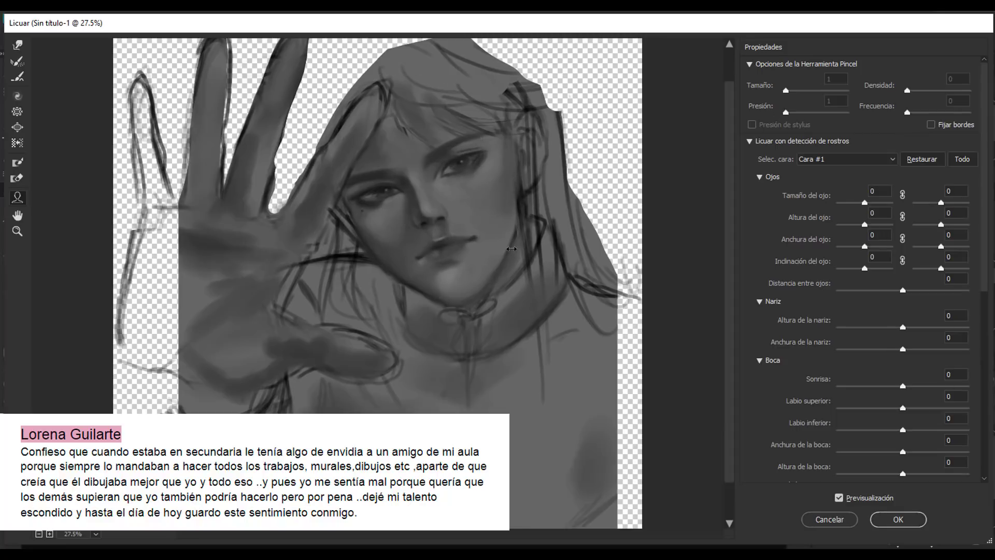
drag(516, 150, 497, 159)
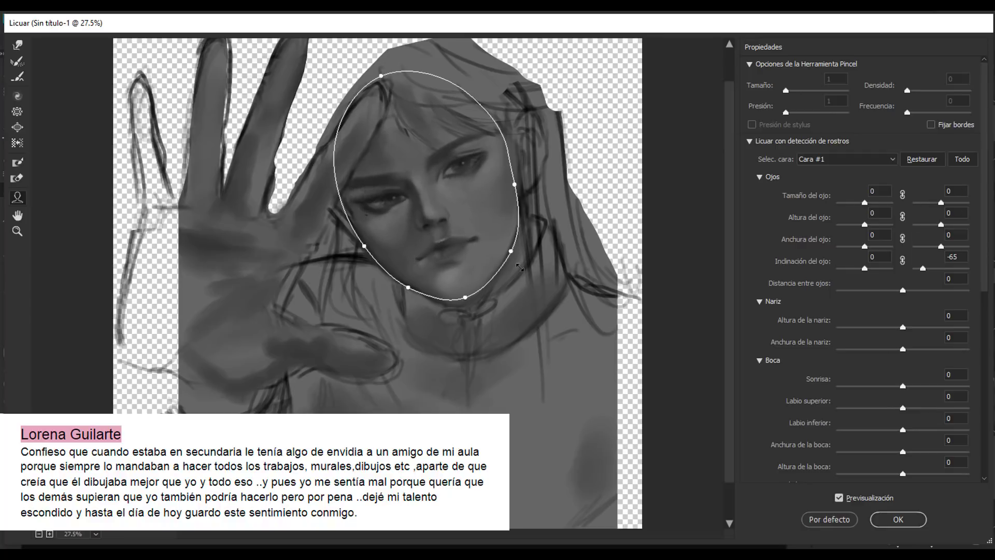
scroll(465, 119, up, 3)
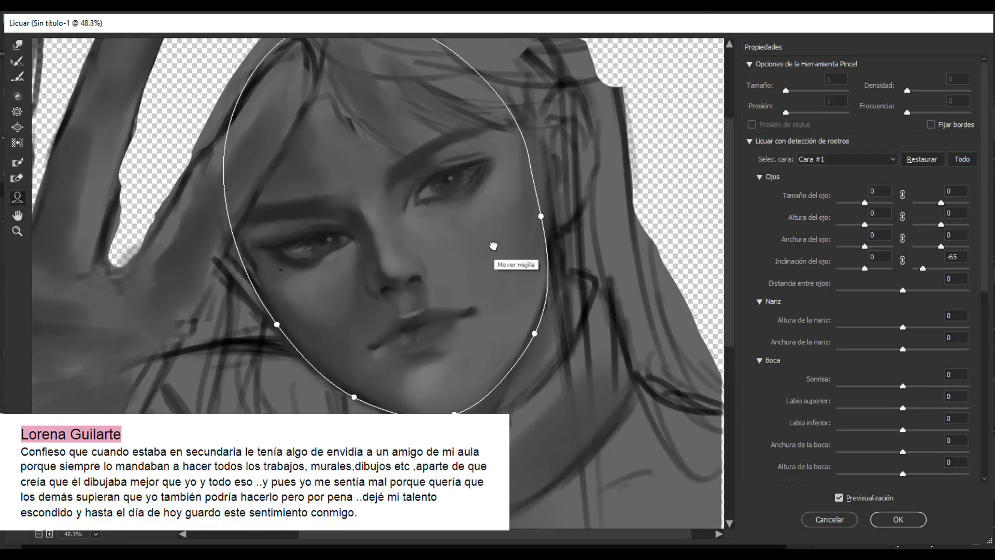
key(w)
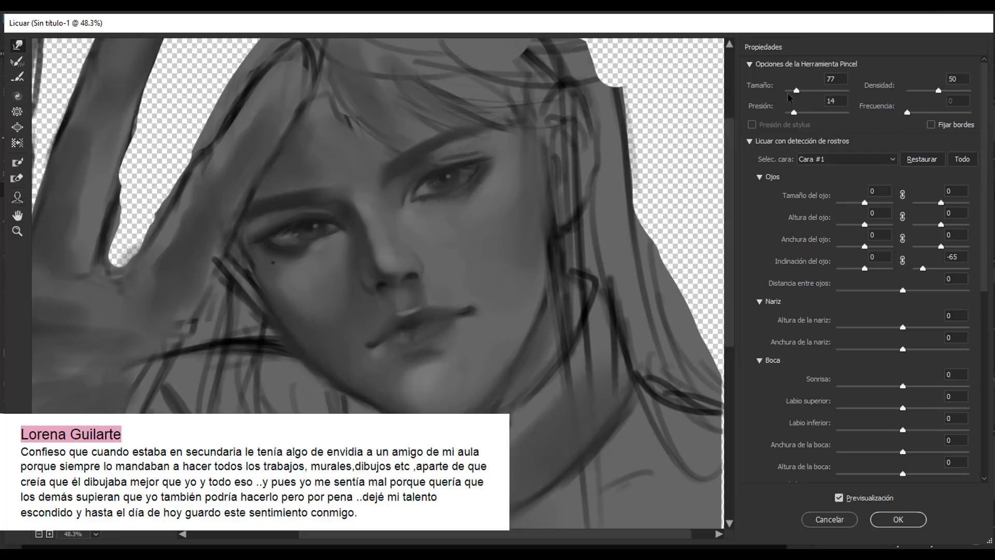
key(a)
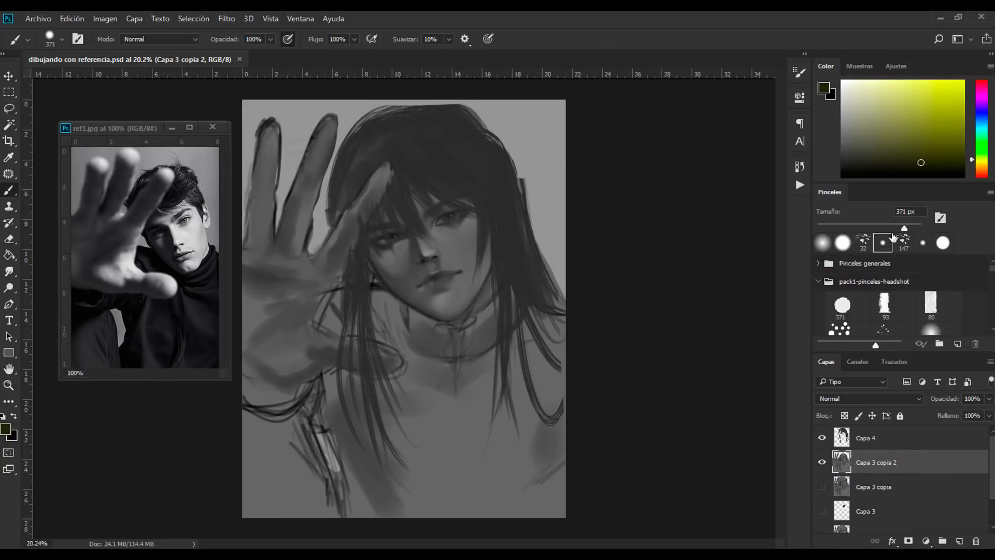
Step: With textured brush preset 80 in black, paint dark strokes across chest, collar and lower-left clothing
click(930, 303)
alt+click(419, 337)
drag(402, 334, 479, 393)
drag(445, 363, 564, 409)
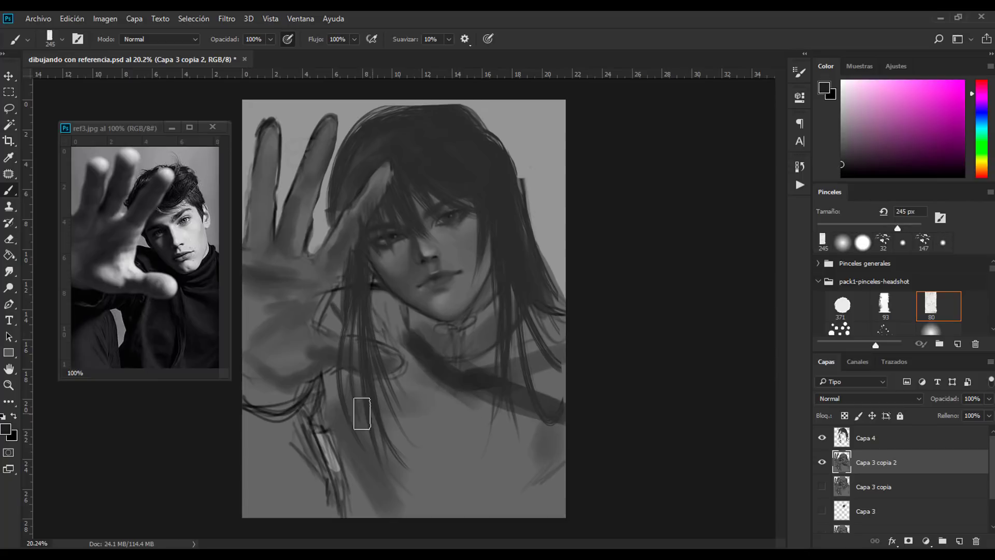
drag(361, 413, 440, 513)
drag(394, 440, 562, 498)
drag(383, 311, 456, 358)
drag(311, 293, 382, 309)
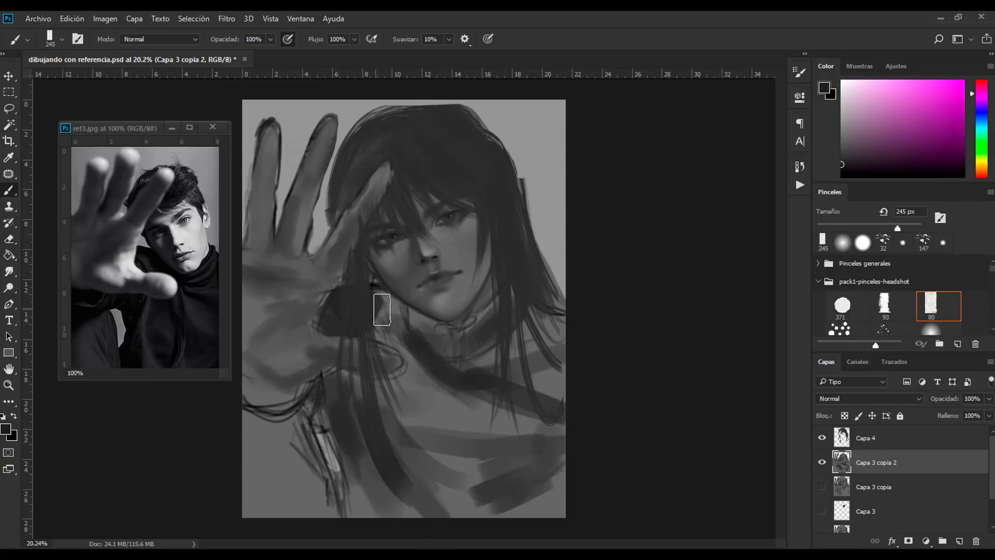
drag(228, 417, 234, 460)
mouse_move(270, 472)
mouse_down()
mouse_move(344, 411)
mouse_move(318, 411)
mouse_move(351, 492)
mouse_up()
Step: Lighten the palm of the hand with sampled greys, brush reduced to 156 px
alt+click(274, 316)
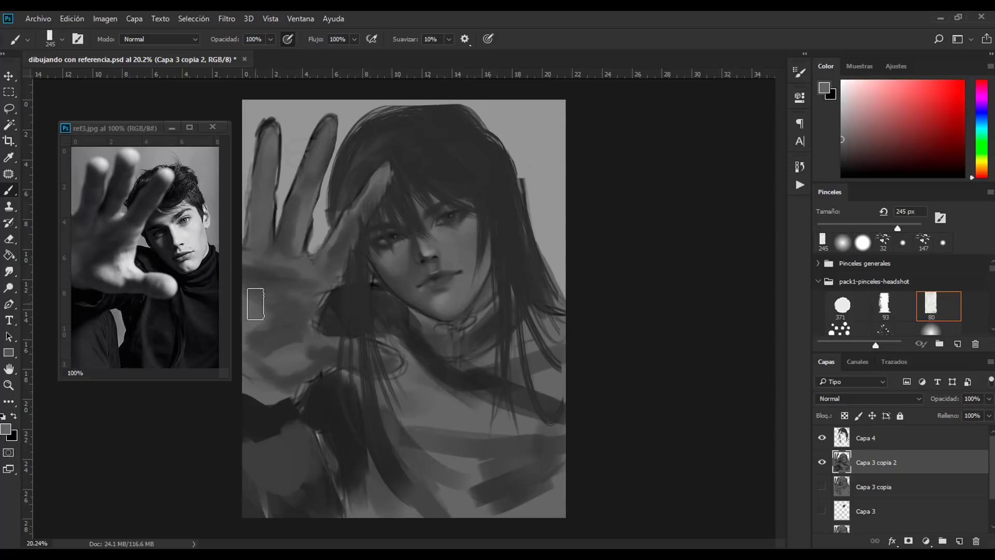
drag(251, 300, 317, 340)
mouse_move(263, 377)
mouse_down()
mouse_move(341, 353)
mouse_move(279, 349)
mouse_up()
key(bracketleft)
key(bracketleft)
key(bracketleft)
key(ctrl+comma)
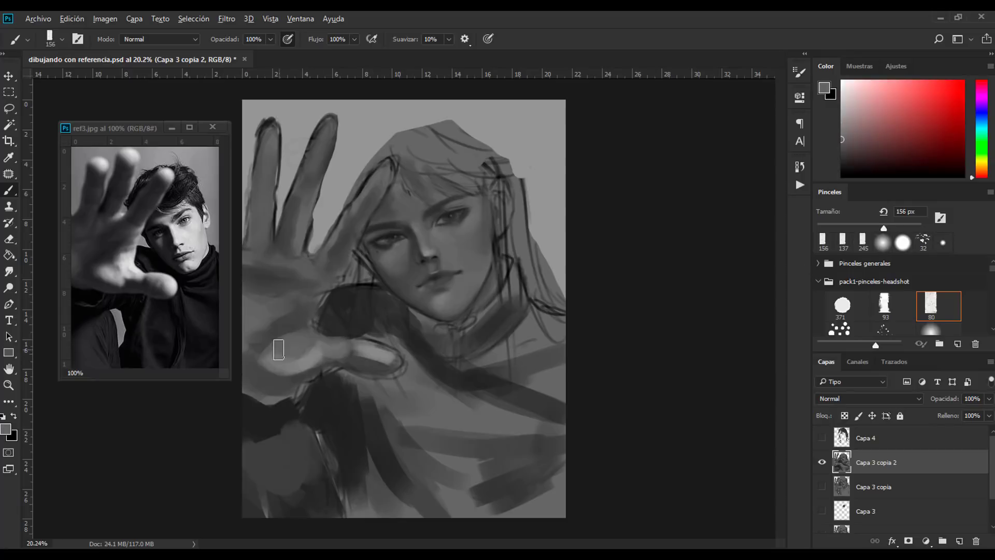
alt+click(381, 361)
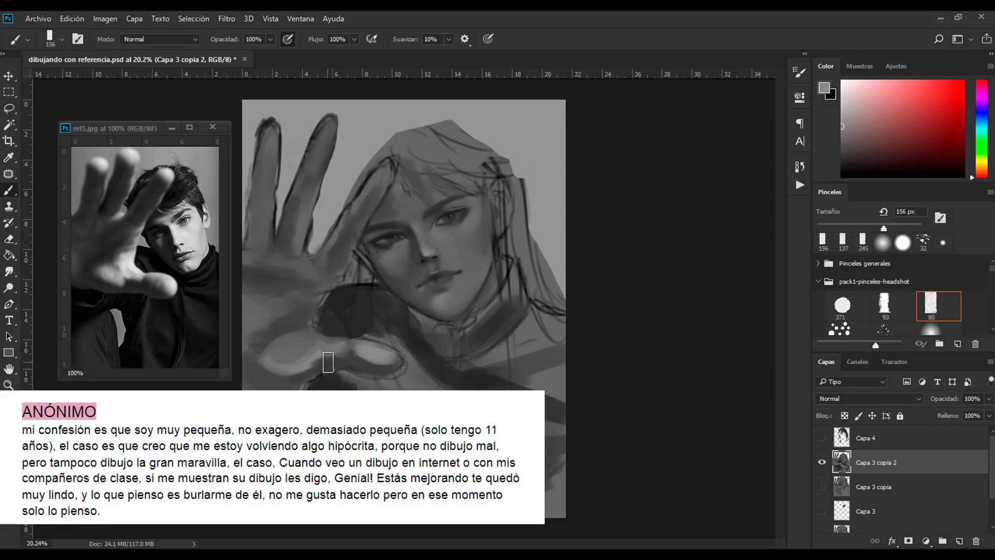
alt+click(290, 319)
mouse_move(316, 282)
mouse_down()
mouse_move(248, 311)
mouse_move(248, 363)
mouse_up()
Step: Darken the left fingers with sampled greys and repaint their two fingertips lighter
alt+click(269, 311)
alt+click(371, 181)
key(bracketleft)
key(bracketleft)
mouse_move(290, 207)
mouse_down()
mouse_move(274, 249)
mouse_move(249, 254)
mouse_up()
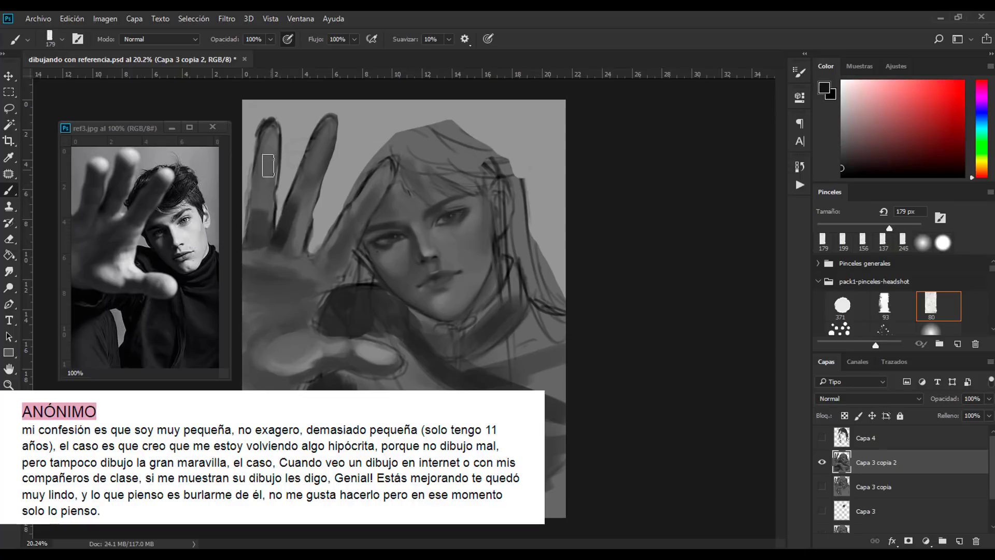
drag(262, 150, 266, 233)
drag(322, 163, 283, 267)
alt+click(259, 253)
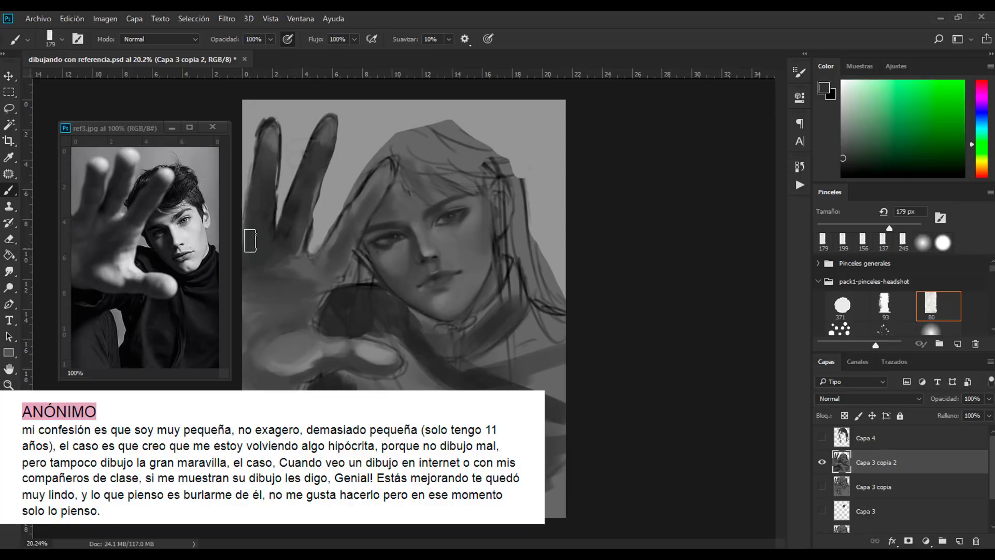
drag(248, 187, 248, 251)
alt+click(272, 138)
drag(272, 138, 270, 156)
drag(324, 129, 327, 155)
Step: Add a lighter palm stroke, darken the shoulder right of the collar and the bottom clothing
alt+click(348, 233)
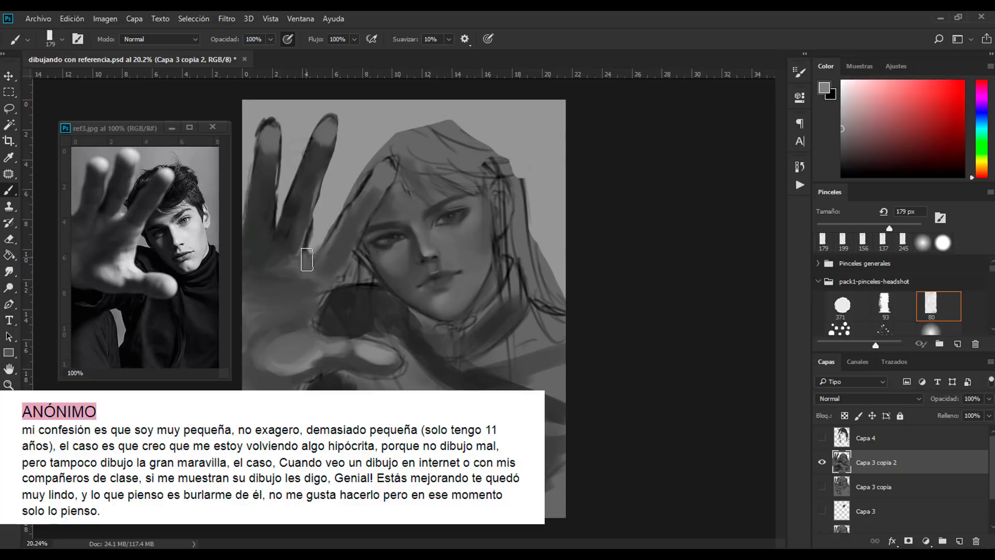
drag(306, 260, 300, 279)
alt+click(300, 279)
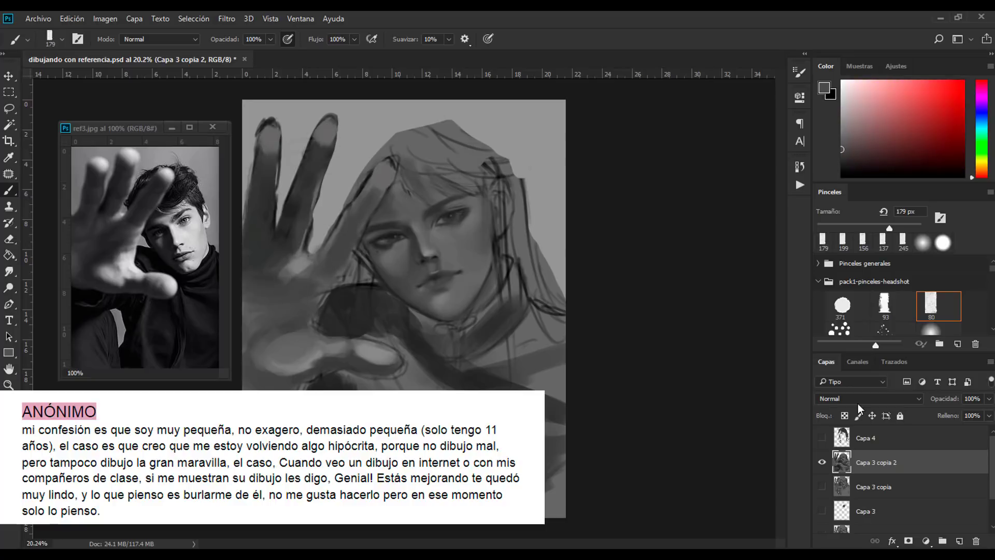
alt+click(378, 386)
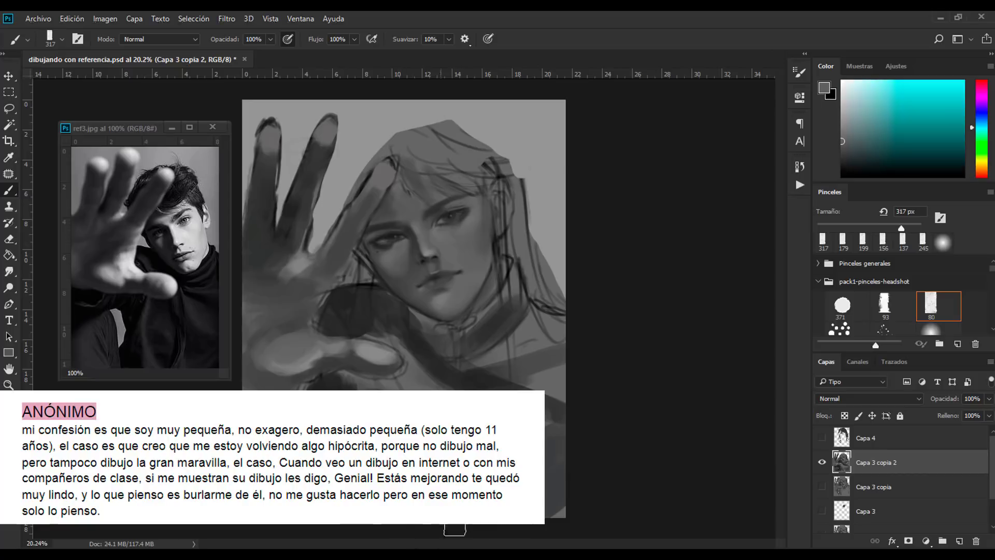
alt+click(412, 382)
alt+click(363, 376)
drag(487, 363, 560, 316)
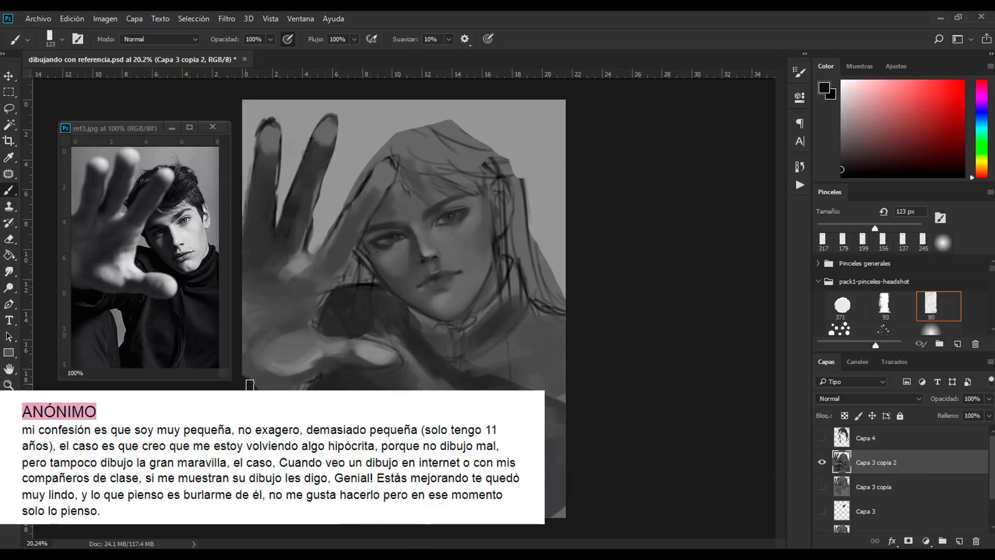
drag(249, 384, 278, 388)
alt+click(296, 386)
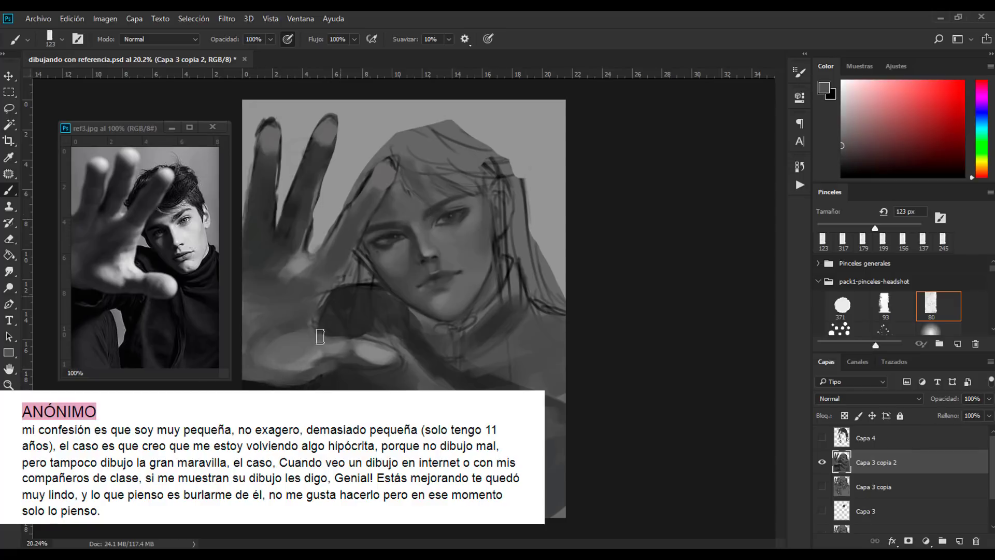
alt+click(485, 347)
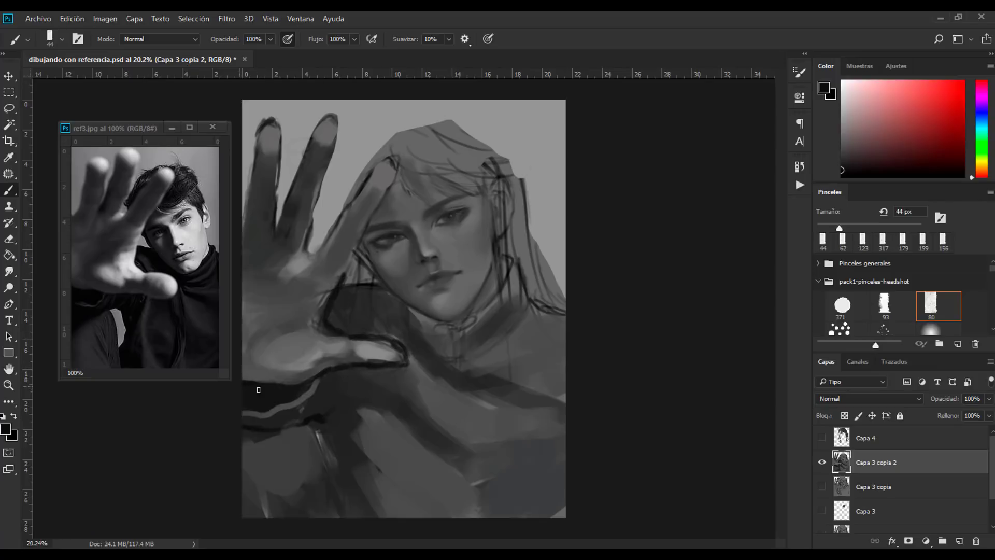
Step: Paint a dark collar around the neck in near-black, darkening its right edge
alt+click(349, 283)
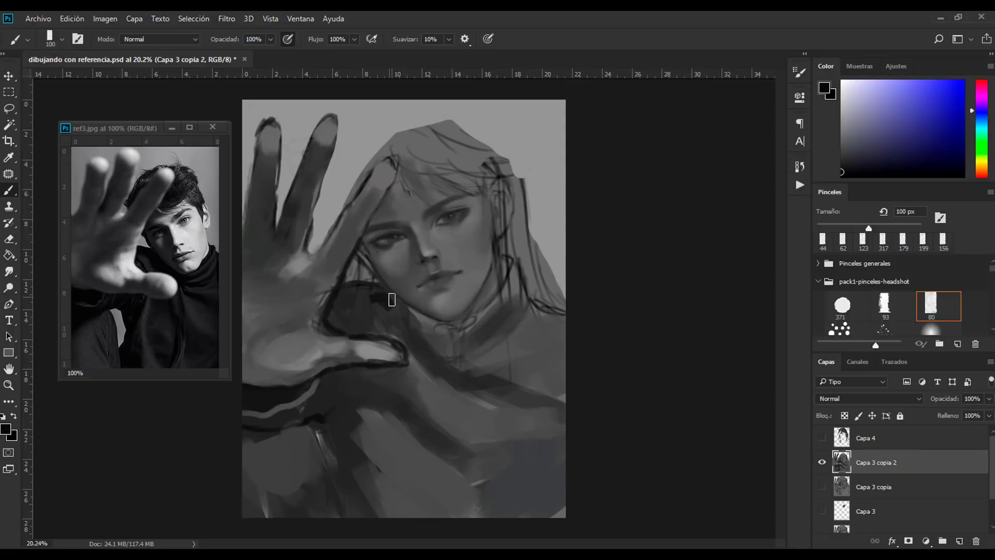
mouse_move(392, 299)
mouse_down()
mouse_move(402, 313)
mouse_move(368, 298)
mouse_up()
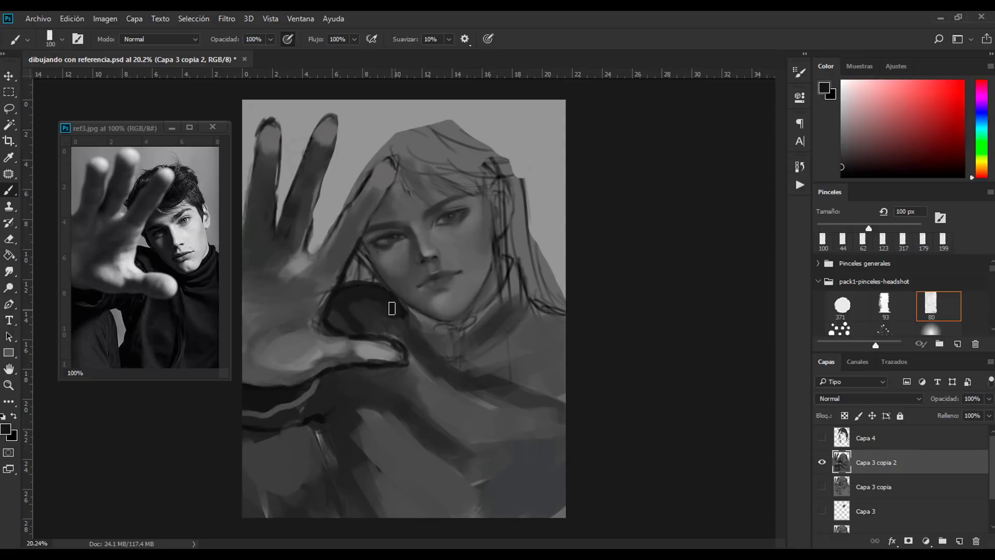
drag(422, 335, 518, 318)
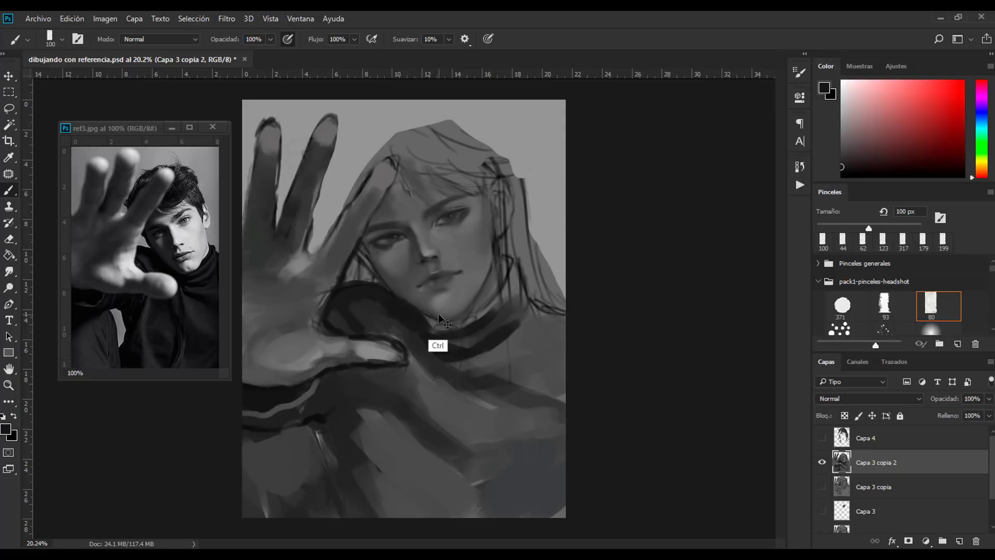
alt+click(529, 323)
alt+click(427, 325)
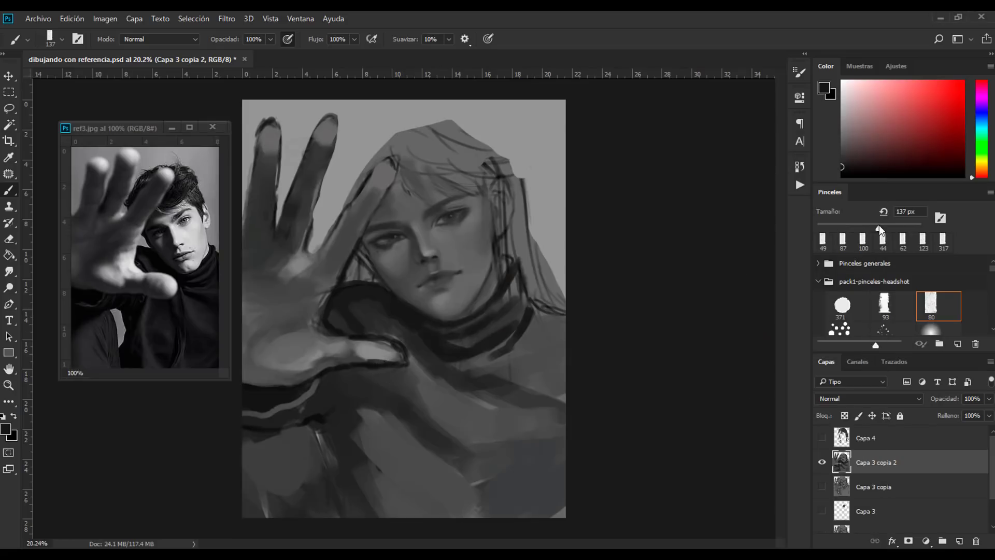
drag(557, 326, 541, 353)
mouse_move(417, 358)
mouse_down()
mouse_move(484, 385)
mouse_move(502, 410)
mouse_move(510, 435)
mouse_move(486, 473)
mouse_up()
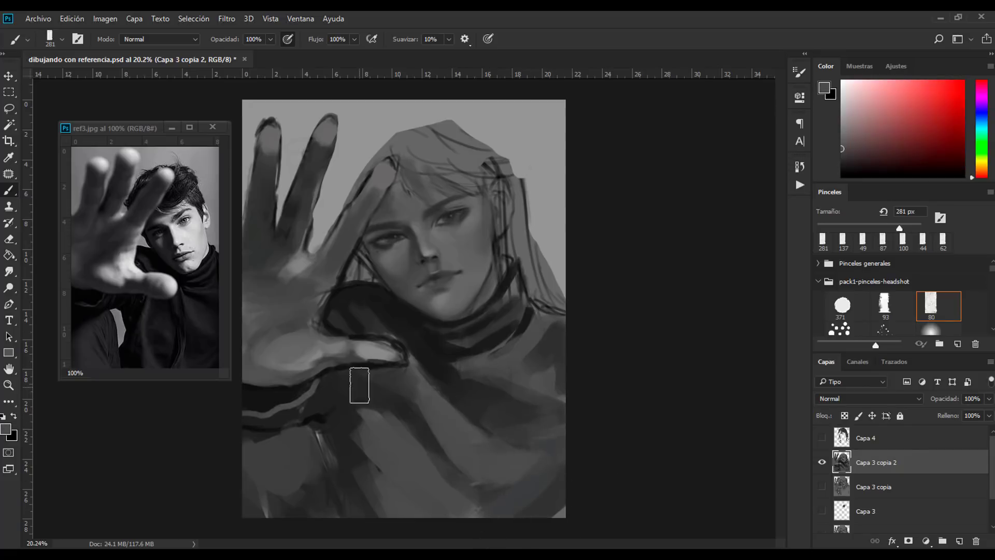
Step: With a 61 px brush, shade dark folds on the lower-left clothing and lighten the thumb
drag(358, 398, 378, 452)
drag(899, 228, 853, 228)
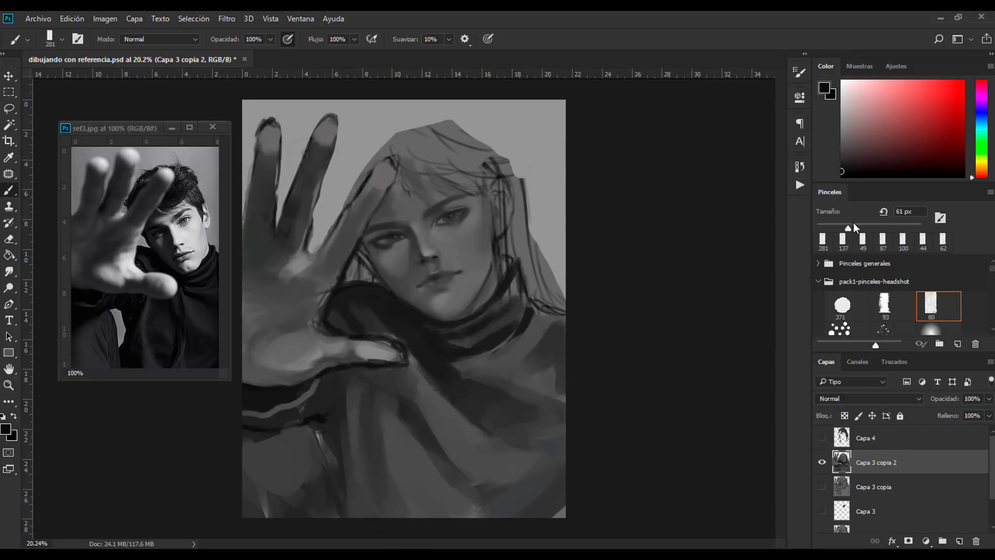
drag(291, 433, 317, 499)
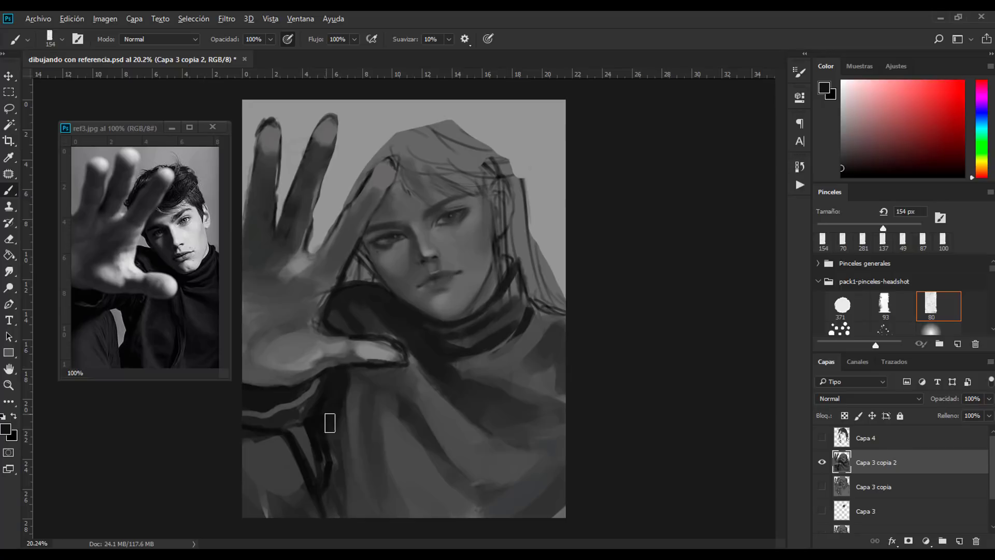
mouse_move(329, 418)
mouse_down()
mouse_move(329, 452)
mouse_move(275, 444)
mouse_move(234, 475)
mouse_up()
alt+click(298, 482)
alt+click(365, 358)
drag(352, 360, 391, 354)
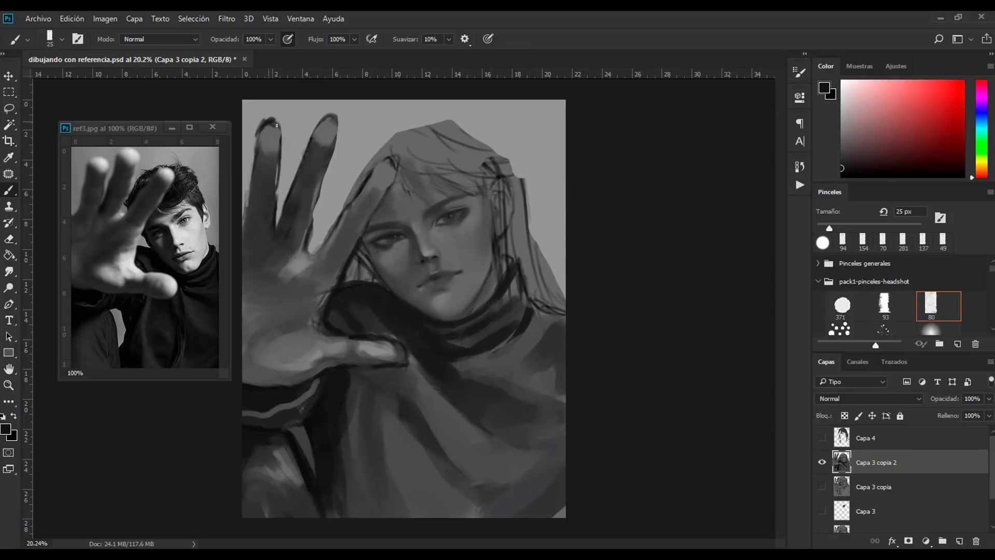
Step: Erase along the edges of the two raised fingers to clean up their outlines
key(e)
drag(260, 117, 257, 168)
key(b)
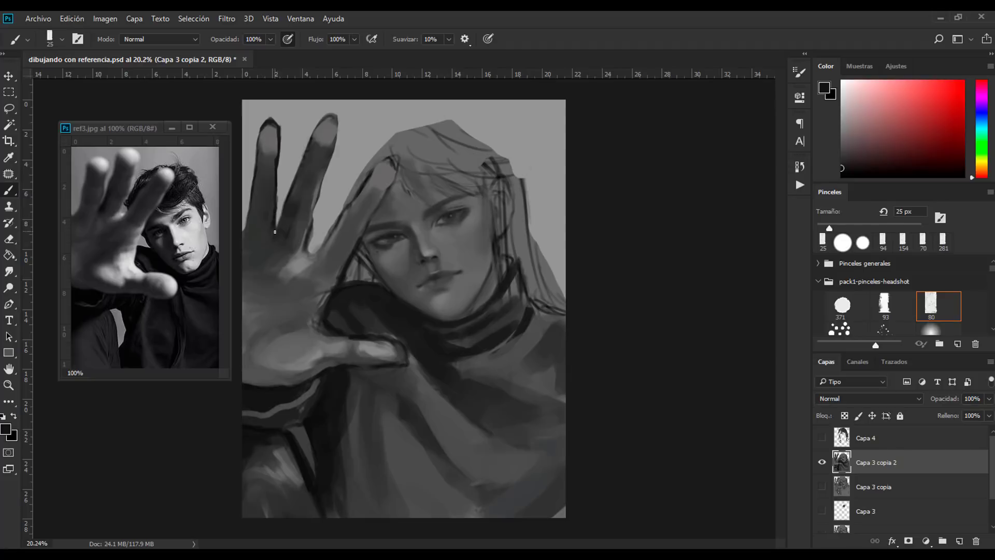
key(e)
drag(321, 112, 306, 149)
drag(327, 193, 309, 247)
key(b)
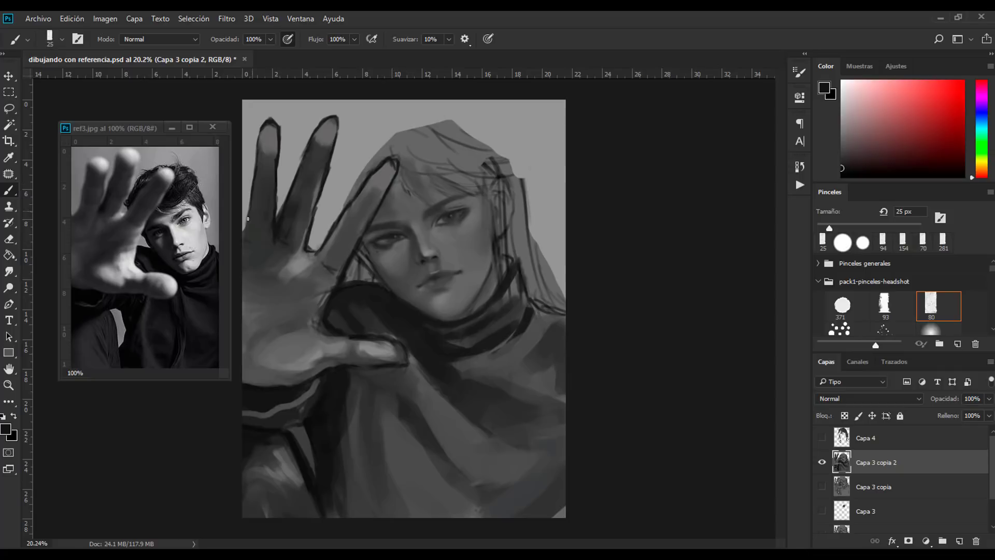
Step: Paint a dark line along the hand's lower edge and sampled light greys over the fingers
drag(395, 360, 301, 379)
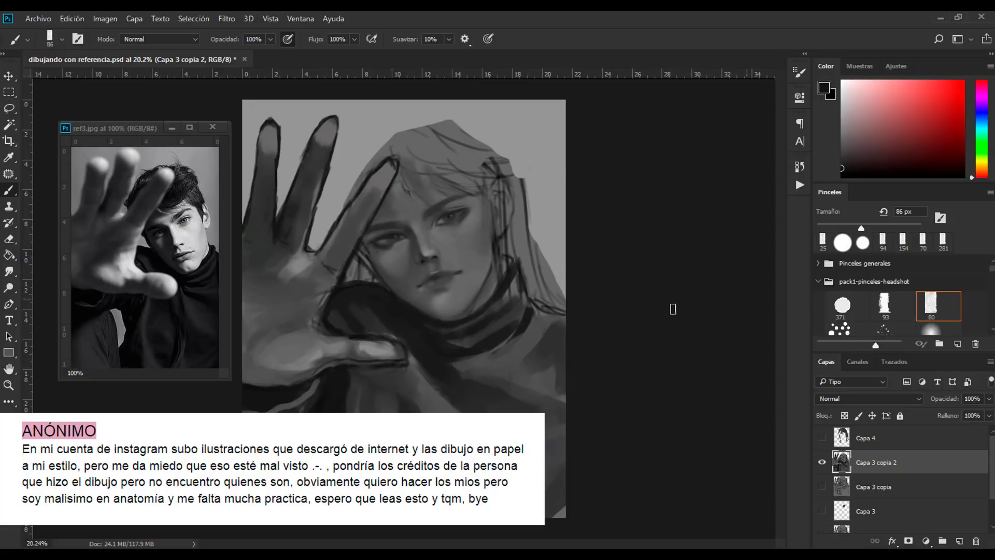
alt+click(383, 353)
drag(393, 163, 381, 184)
mouse_move(331, 121)
mouse_down()
mouse_move(301, 153)
mouse_move(264, 149)
mouse_up()
drag(331, 145, 316, 197)
mouse_move(319, 184)
mouse_down()
mouse_move(311, 212)
mouse_move(287, 231)
mouse_up()
alt+click(310, 212)
drag(290, 197, 305, 239)
alt+click(319, 191)
drag(384, 182, 362, 229)
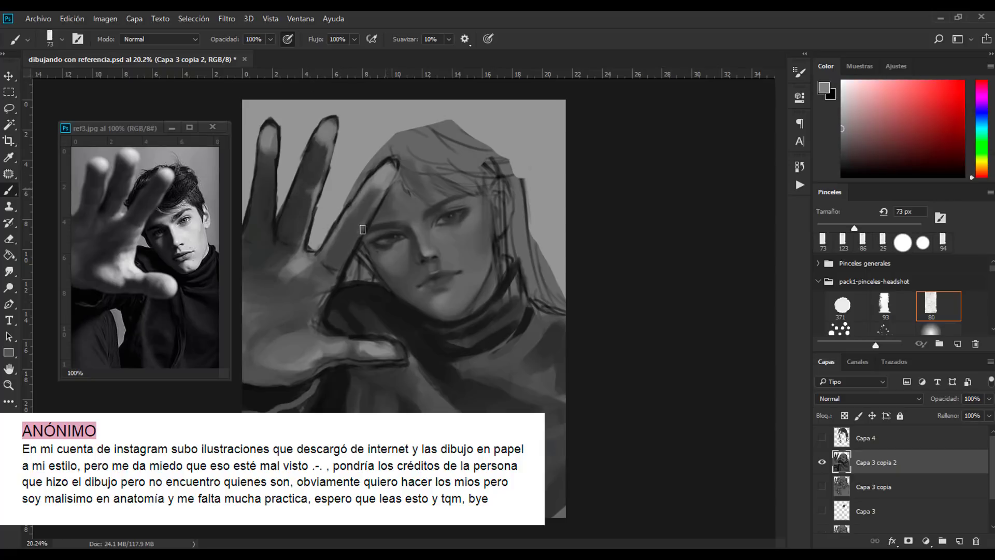
Step: Lighten the hand's lower edge, outline the raised finger in dark, and grey the lower palm
drag(319, 311, 313, 336)
drag(854, 228, 875, 228)
drag(326, 336, 322, 288)
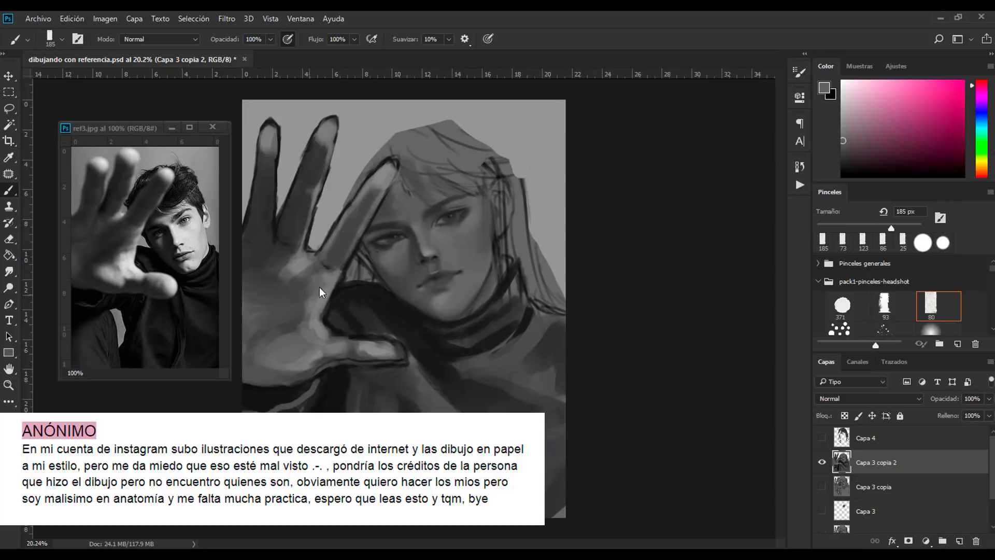
alt+click(332, 342)
drag(331, 120, 324, 173)
drag(330, 157, 303, 246)
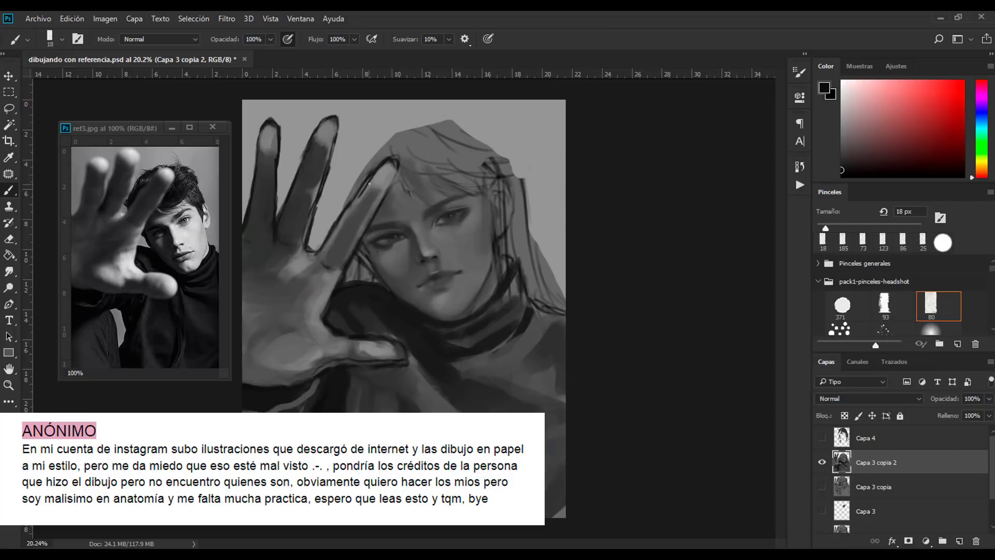
drag(244, 280, 324, 308)
Step: Sample greys for the palm and make the Capa 4 hair layer visible
alt+click(263, 317)
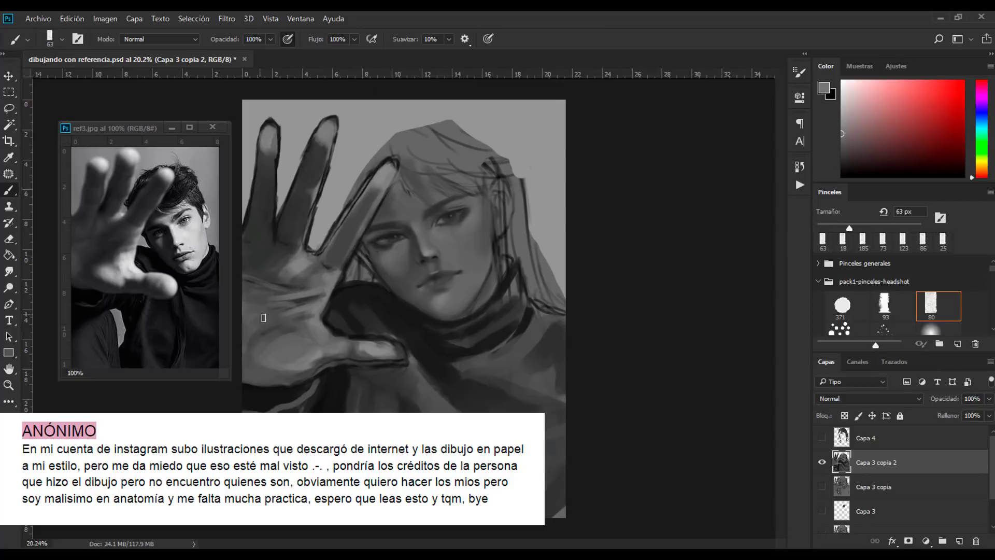
alt+click(258, 189)
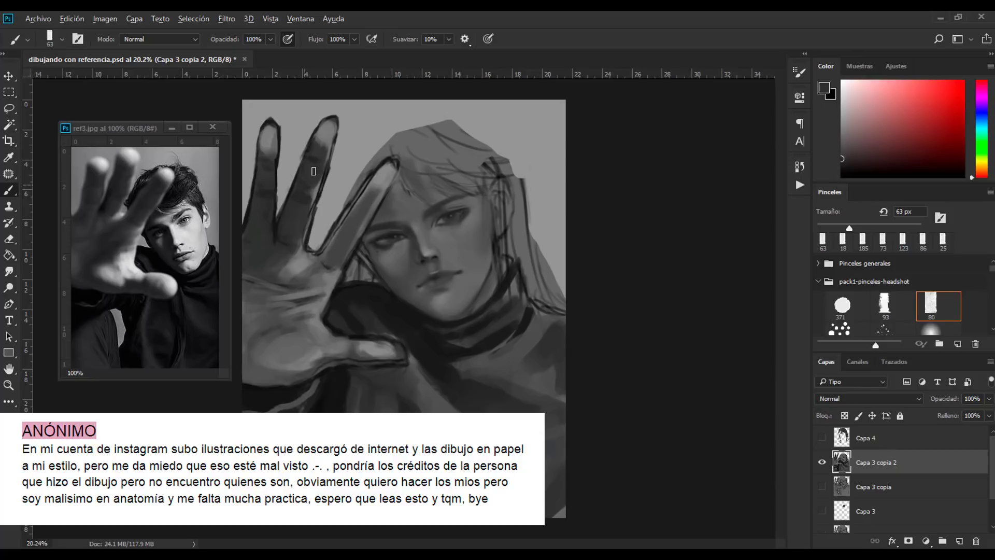
alt+click(345, 227)
alt+click(342, 232)
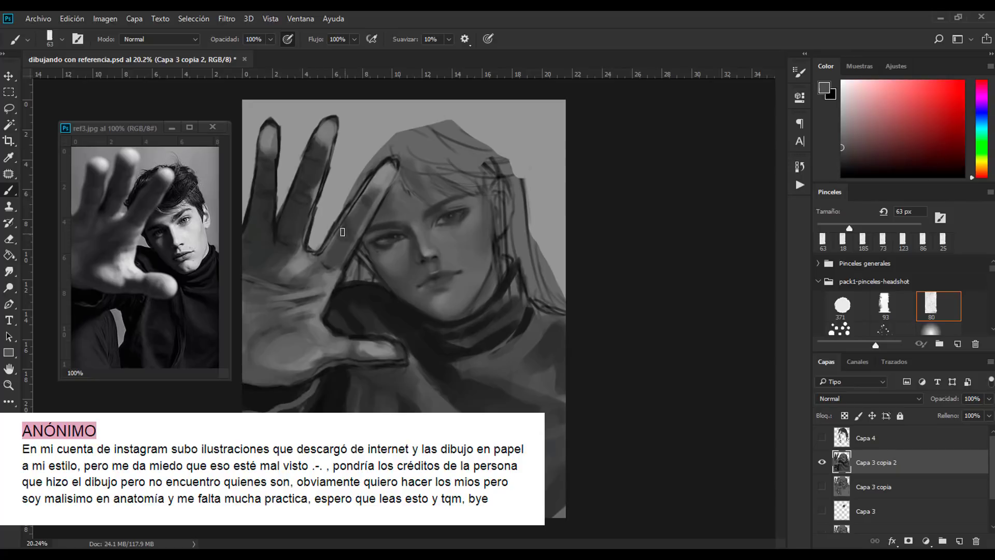
click(822, 438)
Step: On Capa 4, erase hair over the hand and darken it to luminosity -58
click(870, 437)
key(e)
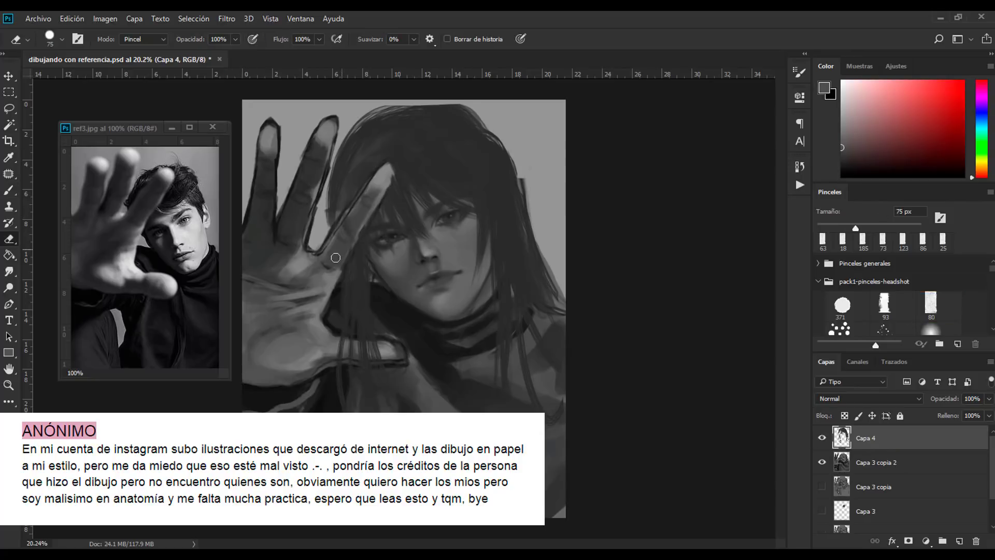
drag(377, 195, 352, 259)
drag(362, 345, 381, 362)
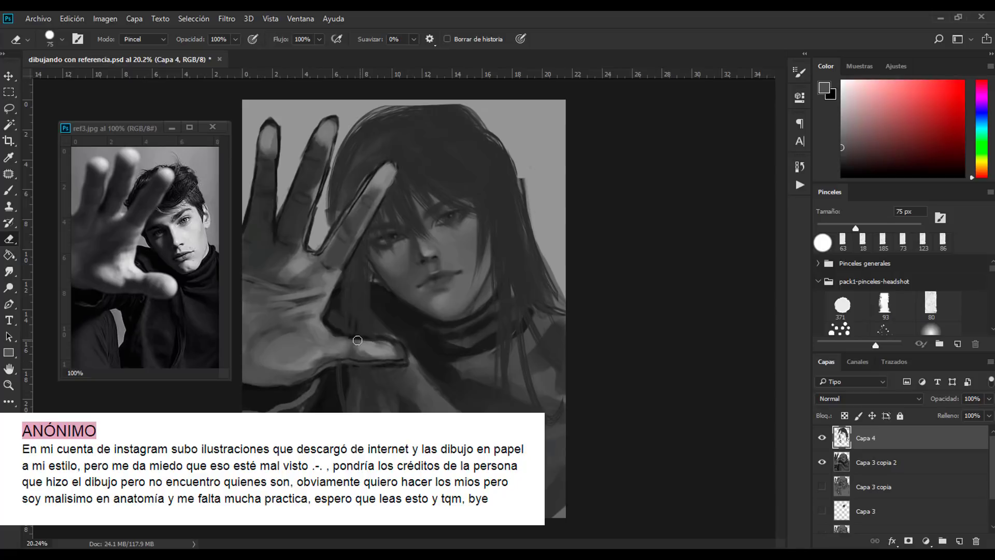
key(ctrl+u)
mouse_move(799, 264)
mouse_down()
mouse_move(859, 264)
mouse_move(763, 264)
mouse_up()
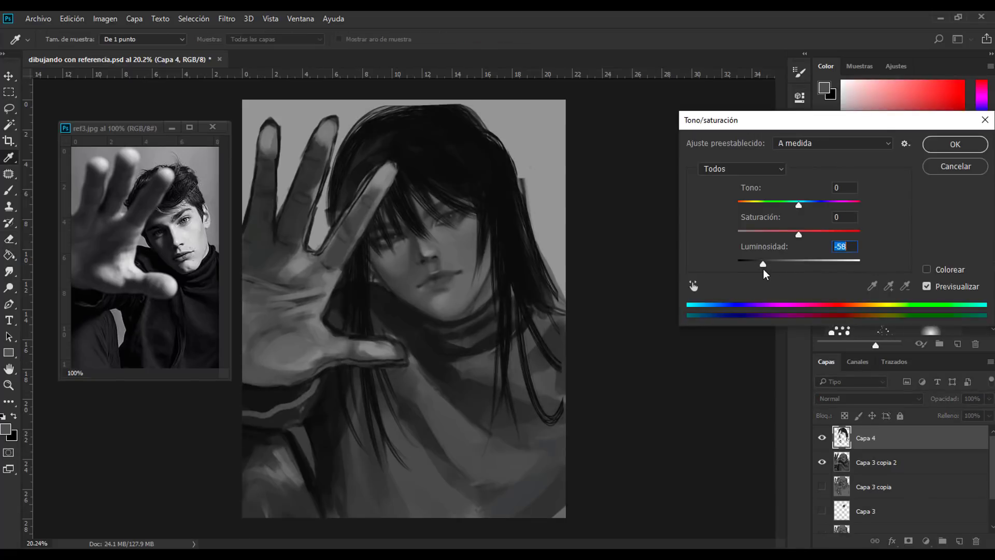
key(Return)
Step: Paint long dark hair strands down the right side and over the lower left
key(b)
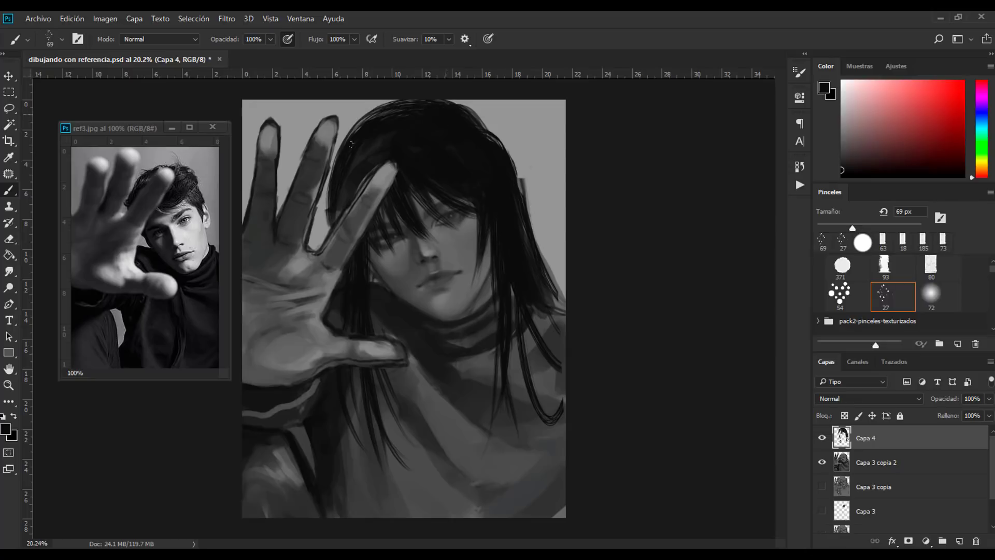
drag(518, 150, 562, 301)
drag(521, 186, 565, 303)
drag(852, 228, 881, 228)
drag(529, 207, 564, 505)
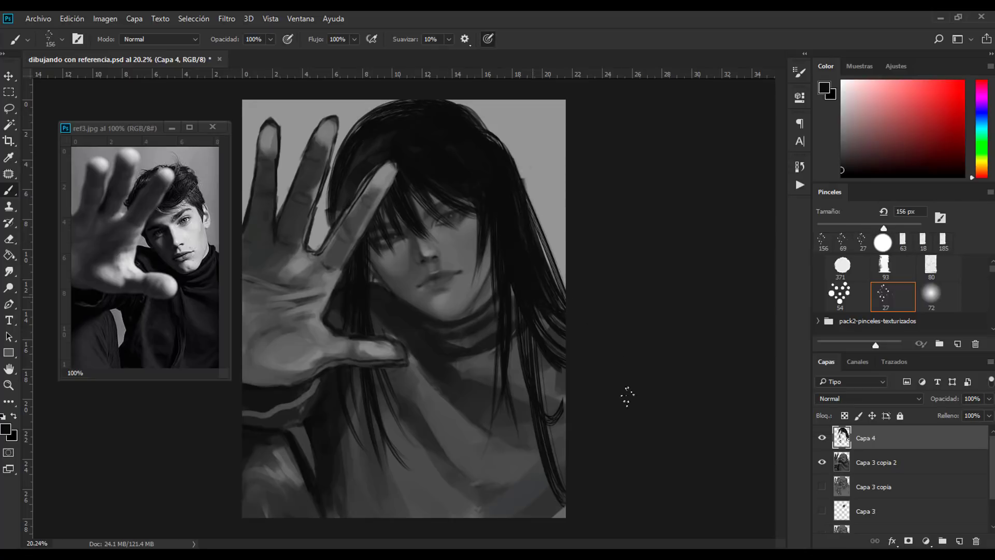
drag(507, 332, 534, 516)
drag(338, 407, 358, 515)
drag(339, 313, 343, 515)
drag(349, 337, 375, 515)
Step: Zoom onto the face and add faint dark strokes near the index fingertip with brush preset 371
key(e)
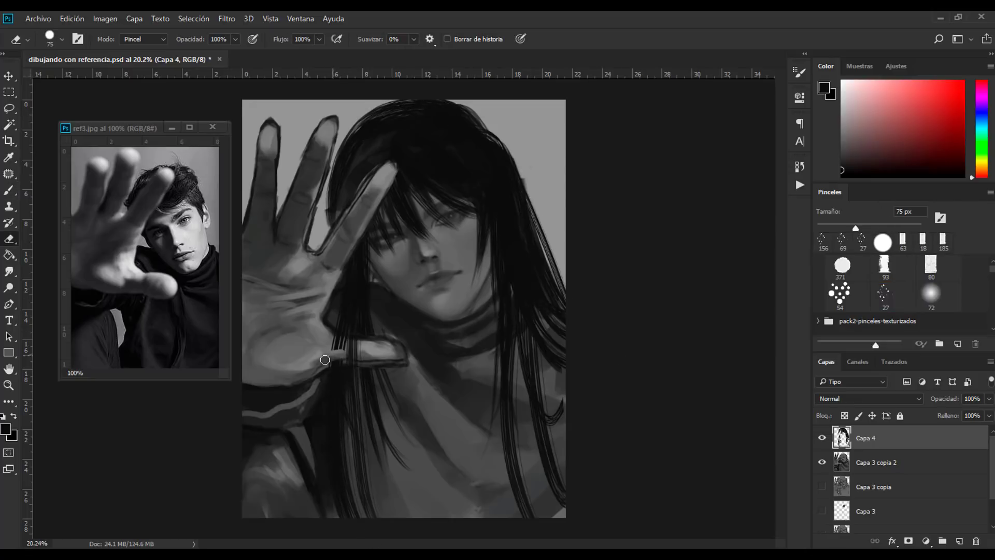
key(b)
drag(373, 210, 404, 213)
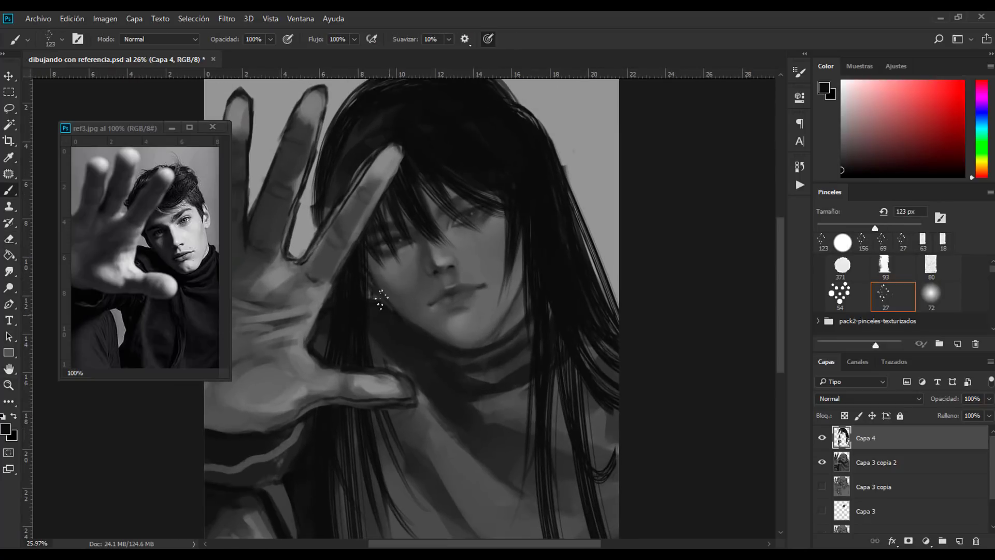
mouse_move(378, 138)
mouse_down()
mouse_move(403, 184)
mouse_move(421, 184)
mouse_move(451, 217)
mouse_up()
click(842, 267)
click(464, 191)
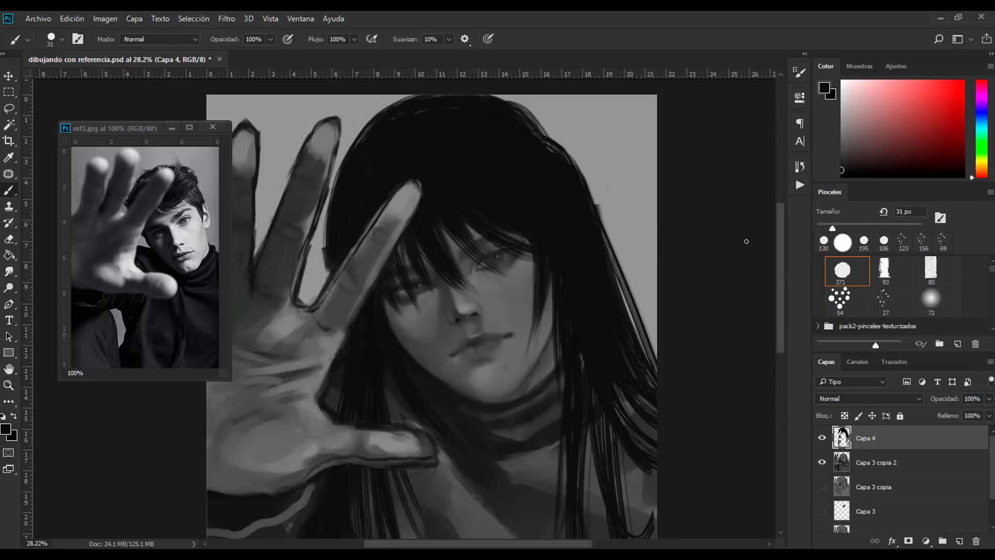
Step: Zoom out, reselect Capa 4, and lock its transparent pixels
ctrl+click(548, 160)
key(z)
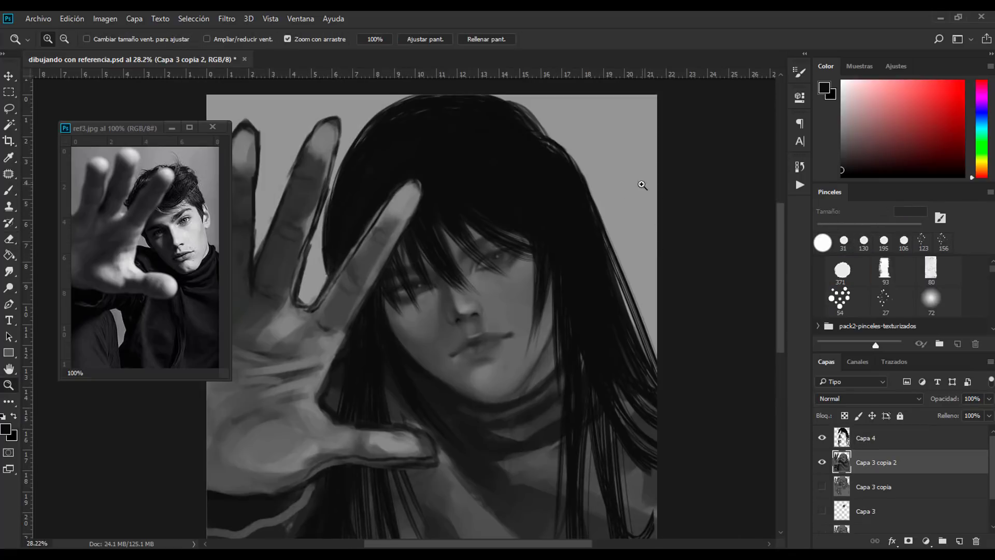
drag(644, 185, 366, 285)
key(alt+bracketright)
key(b)
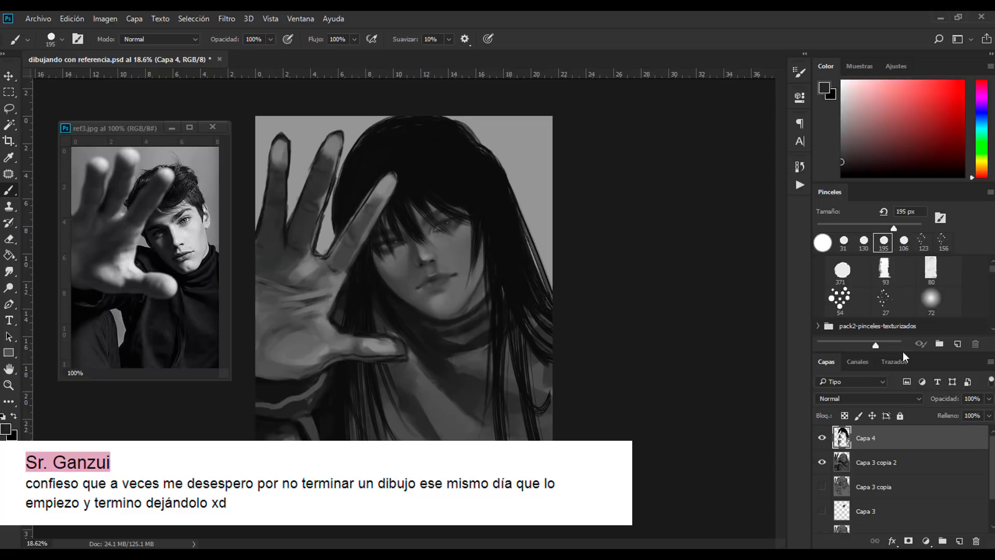
click(845, 415)
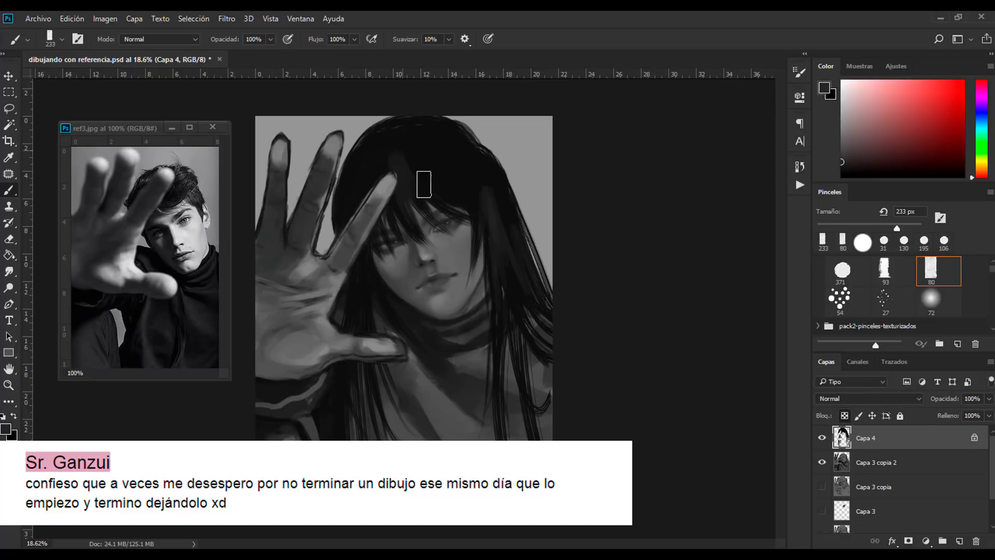
Step: Paint broad light grey strands over the dark hair, with a darker strand at the left
alt+click(366, 350)
drag(479, 176, 532, 423)
key(ctrl+alt+z)
key(ctrl+alt+z)
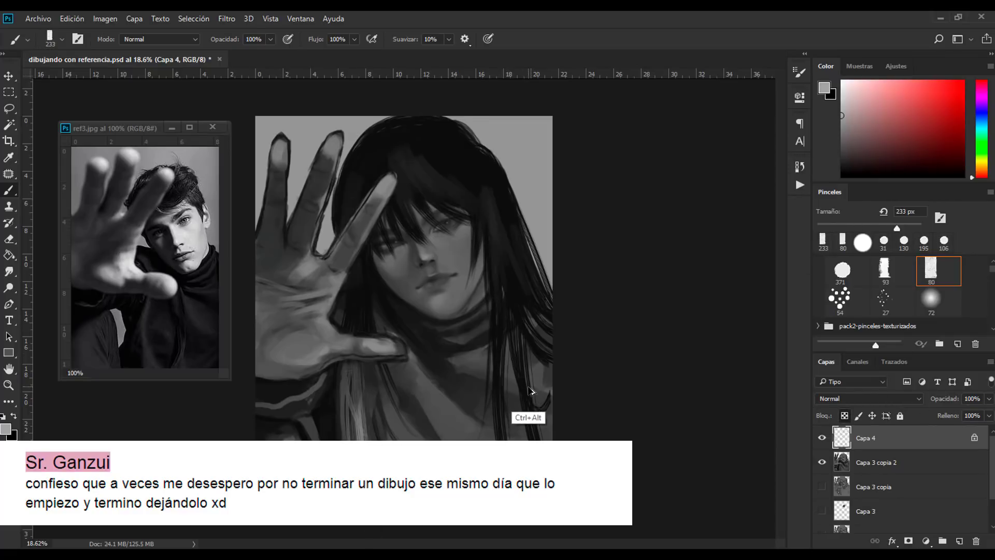
key(ctrl+alt+z)
mouse_move(415, 155)
mouse_down()
mouse_move(551, 282)
mouse_move(502, 434)
mouse_up()
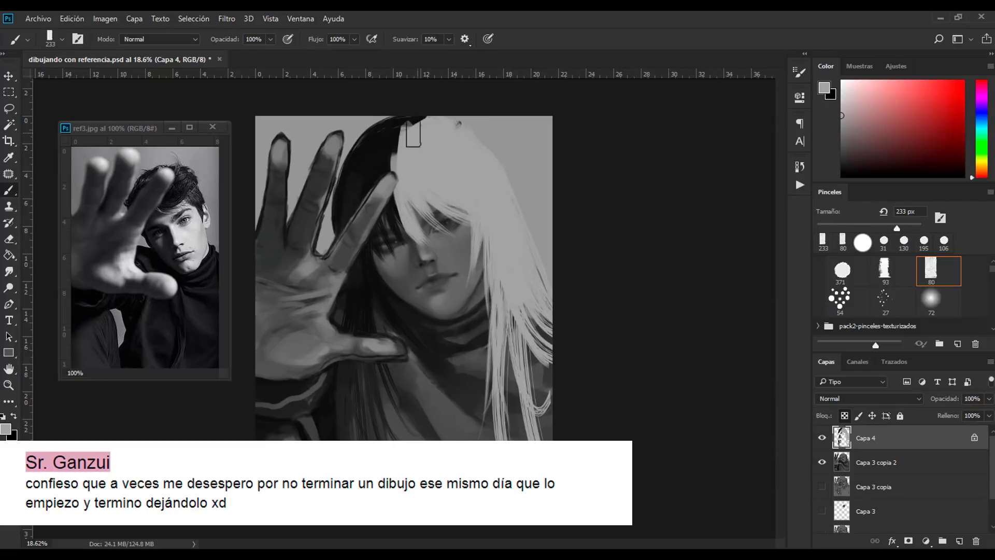
drag(412, 132, 436, 189)
alt+click(437, 155)
drag(437, 125, 467, 165)
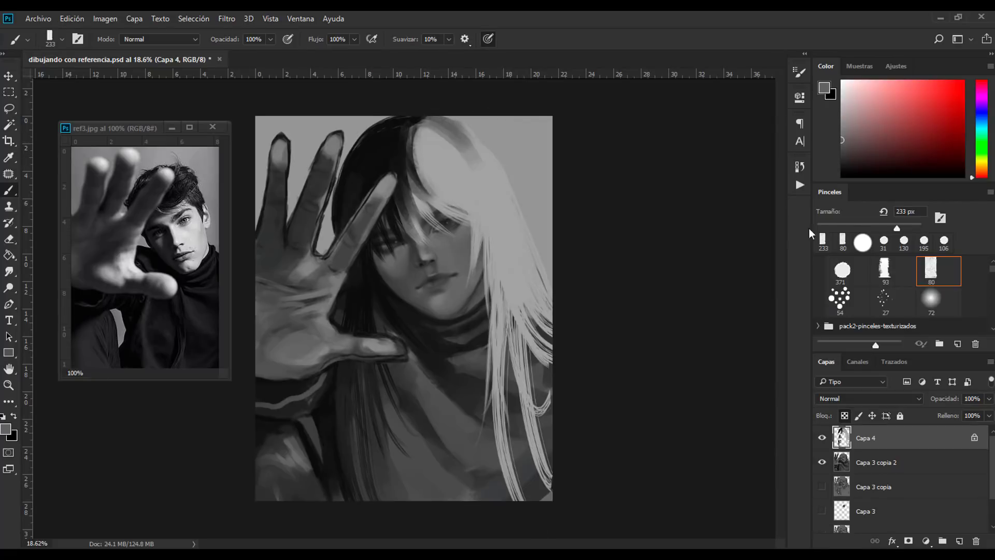
Step: With a smaller brush, add dark strands below the hand and fine strokes in the upper hair
click(881, 228)
alt+click(389, 138)
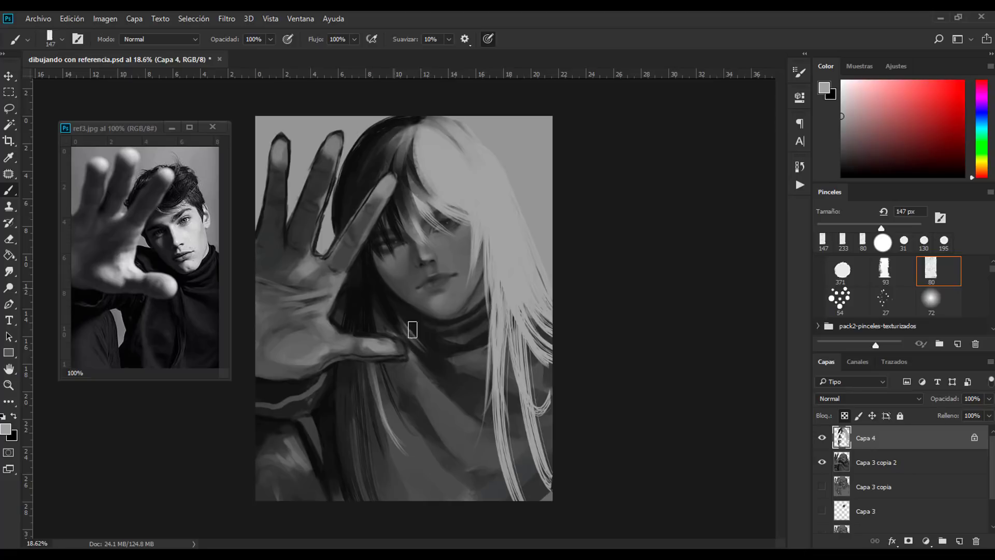
alt+click(413, 329)
drag(345, 479, 360, 329)
drag(456, 148, 498, 269)
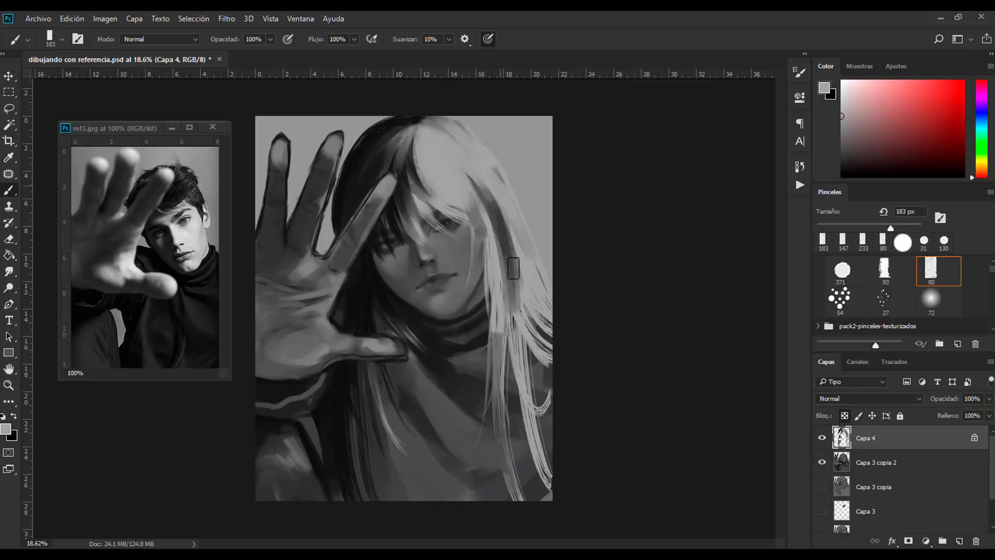
alt+click(479, 247)
key(bracketleft)
key(bracketleft)
key(bracketleft)
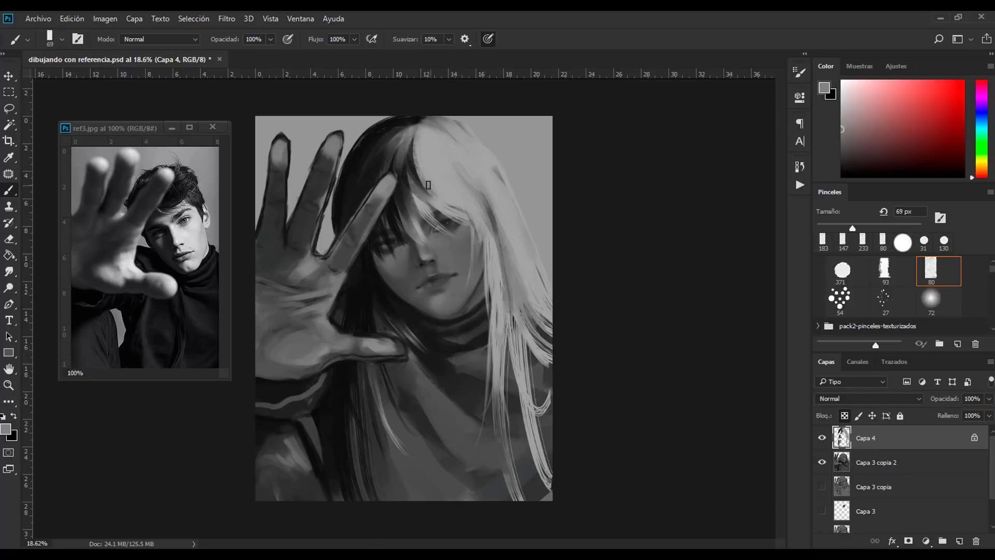
mouse_move(445, 171)
mouse_down()
mouse_move(501, 195)
mouse_move(493, 240)
mouse_up()
Step: Set the brush to about 190 px and black, create Capa 5, and undo a trial collar ribbon
key(bracketright)
key(bracketright)
key(bracketright)
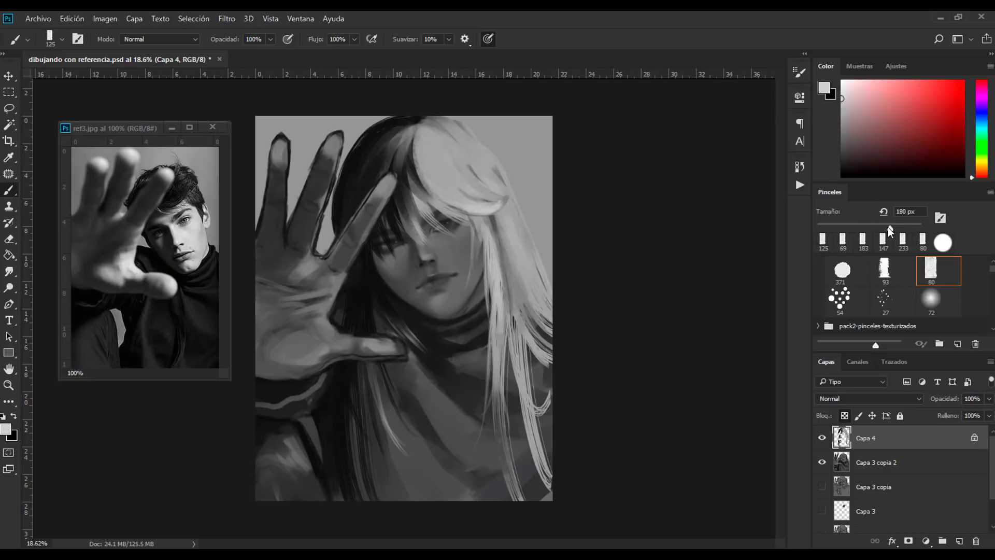
drag(888, 227, 892, 227)
key(d)
key(ctrl+shift+alt+n)
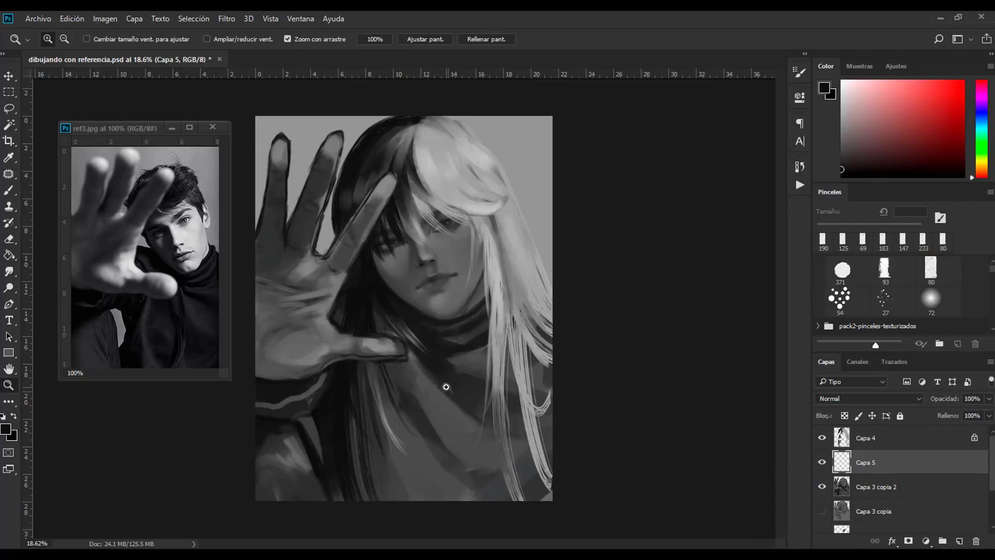
drag(446, 374, 427, 413)
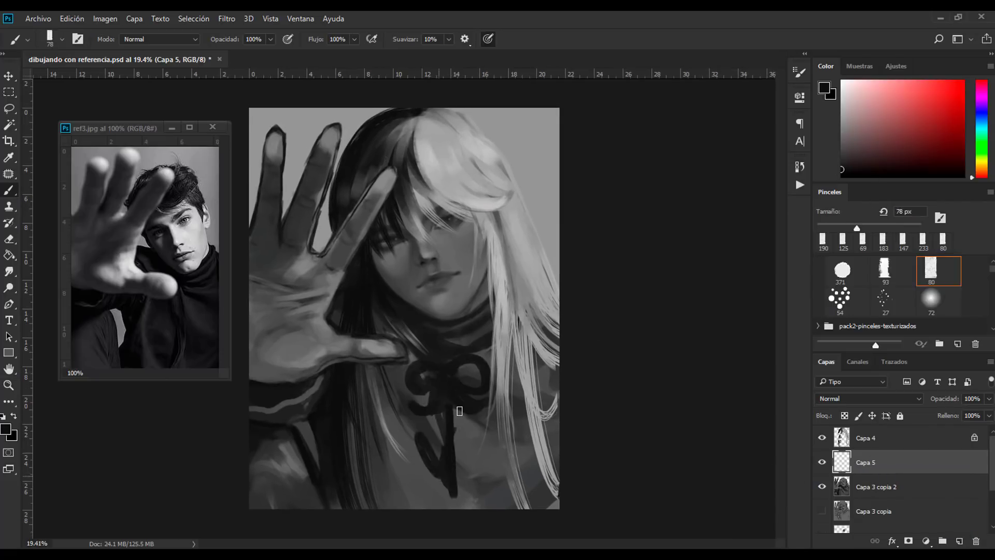
key(ctrl+z)
key(ctrl+z)
alt+click(412, 274)
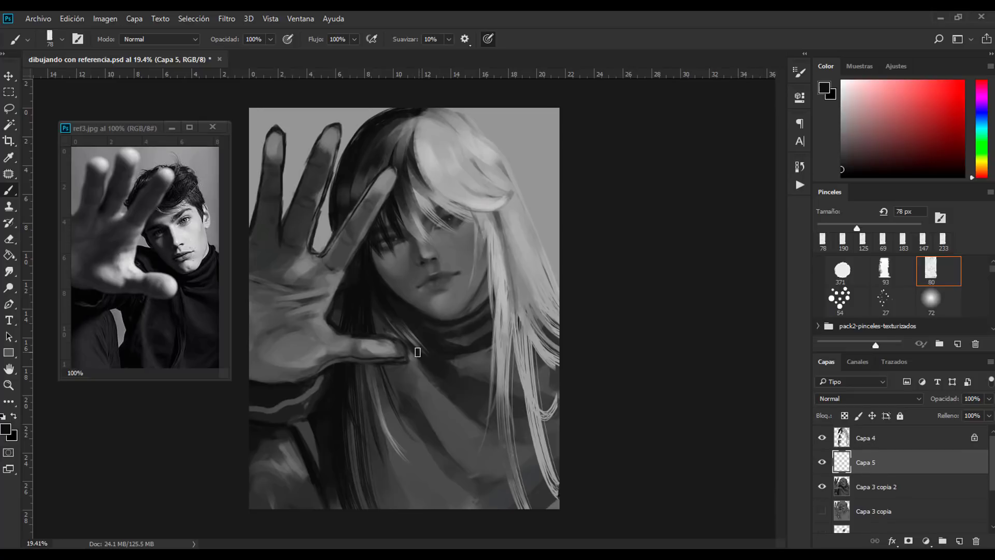
key(ctrl+z)
Step: Select the Custom Shape tool with the fleur-de-lis shape and a black fill
right_click(9, 352)
click(88, 416)
click(520, 38)
scroll(517, 104, down, 3)
scroll(516, 93, down, 3)
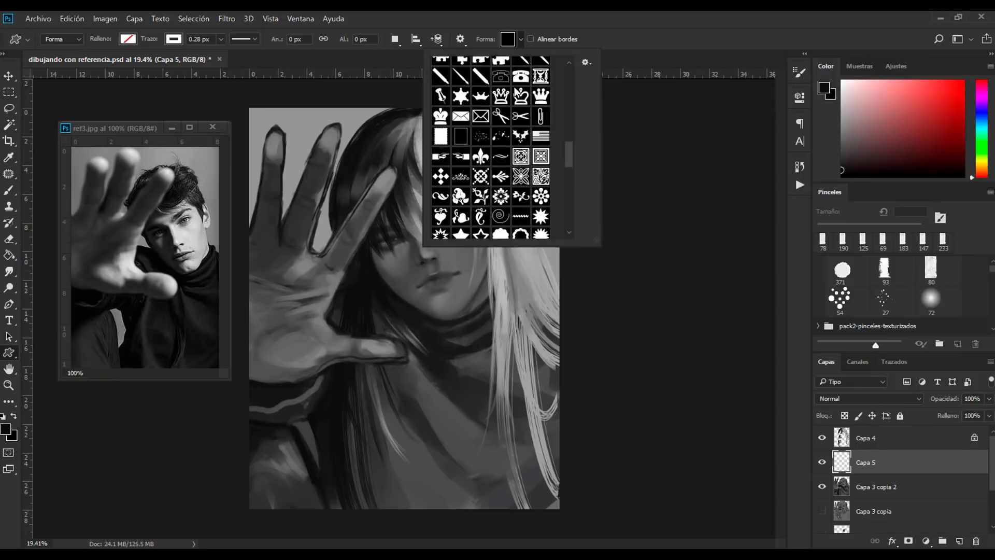
scroll(492, 145, down, 3)
scroll(492, 145, down, 3)
scroll(493, 145, up, 5)
click(480, 129)
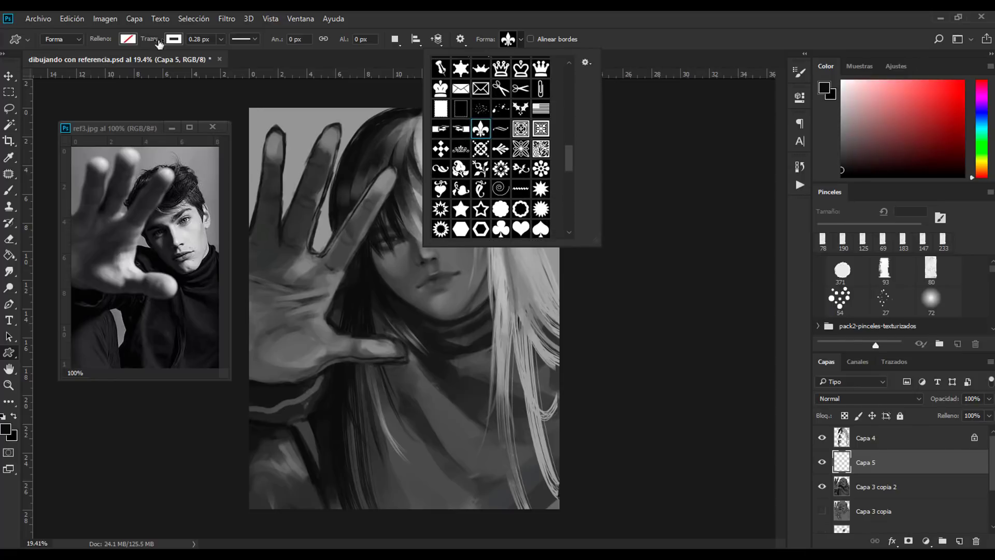
click(127, 39)
click(85, 106)
Step: Draw a fleur-de-lis at the collar, duplicate it twice, and move it up toward the neck
drag(423, 355, 477, 410)
key(ctrl+j)
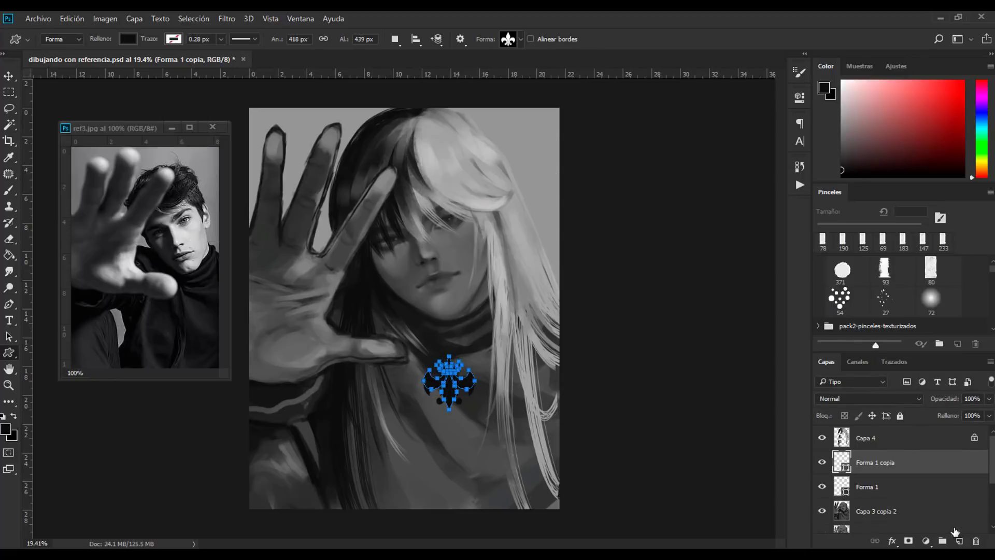
key(ctrl+j)
key(v)
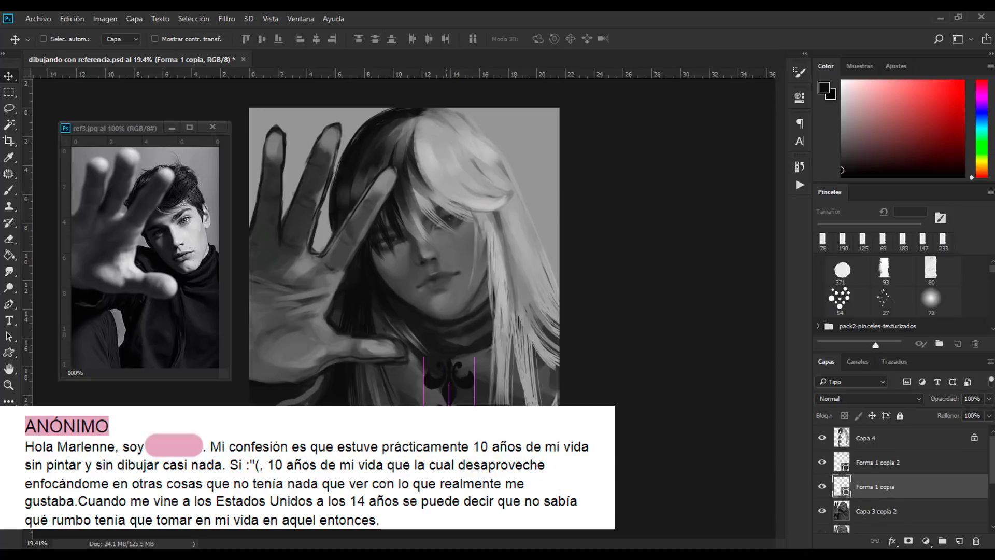
shift+click(876, 461)
click(44, 39)
drag(449, 384, 448, 362)
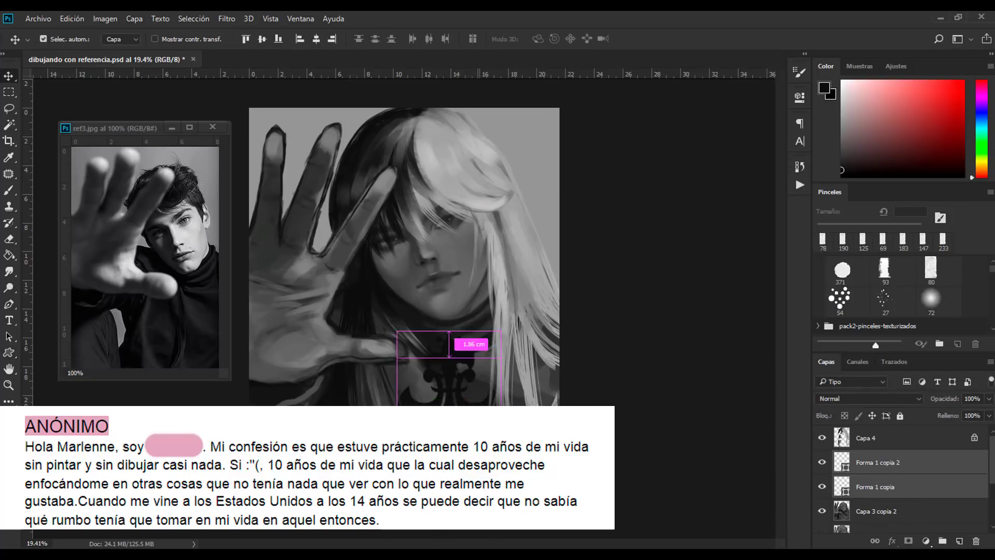
Step: Warp the fleur-de-lis copy so it bends along the collar
key(ctrl+t)
right_click(456, 189)
right_click(885, 461)
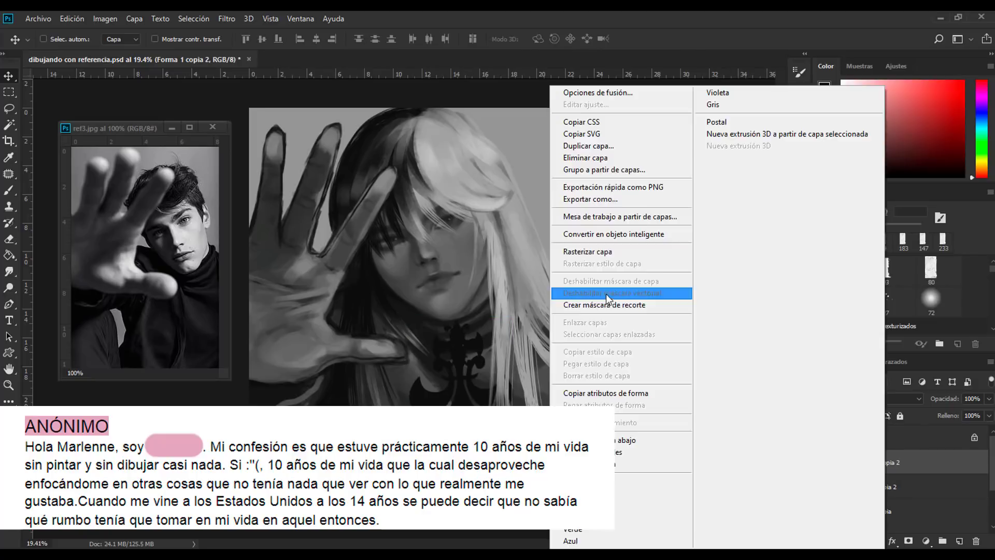
key(Escape)
right_click(633, 129)
click(655, 255)
mouse_move(467, 393)
mouse_down()
mouse_move(508, 400)
mouse_move(430, 355)
mouse_move(448, 321)
mouse_up()
key(Return)
scroll(466, 310, up, 2)
key(b)
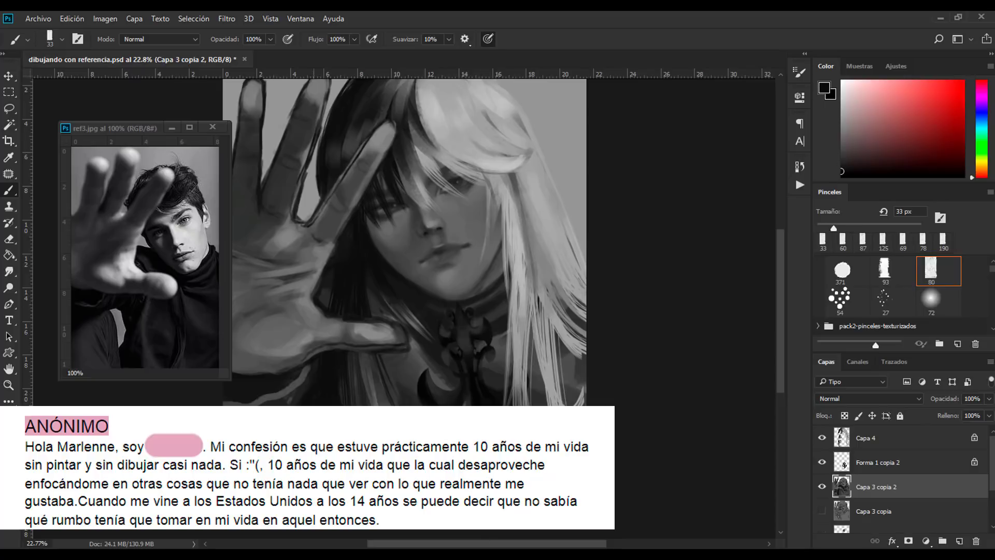
Step: Reset the brush colour to black and paint a dark horn on the head
key(b)
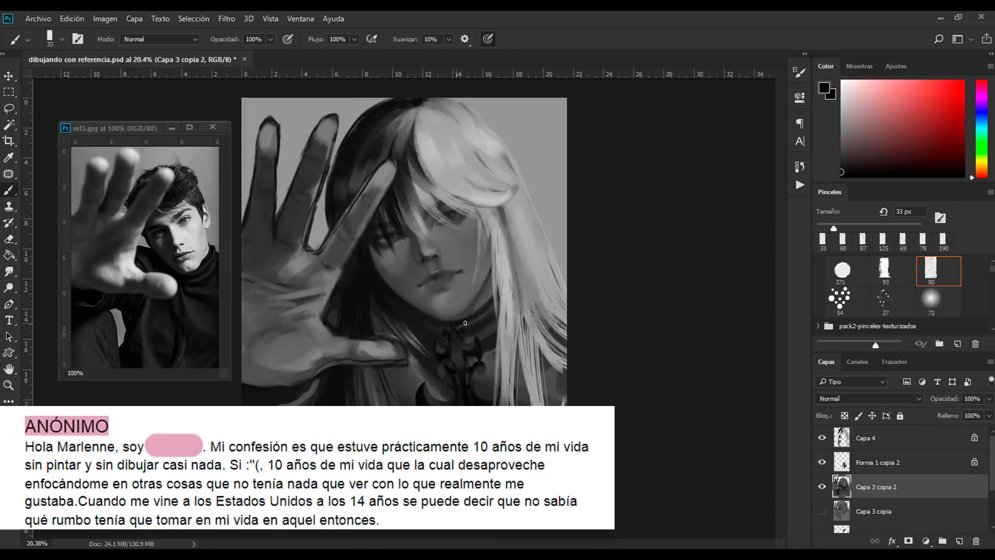
scroll(440, 319, up, 3)
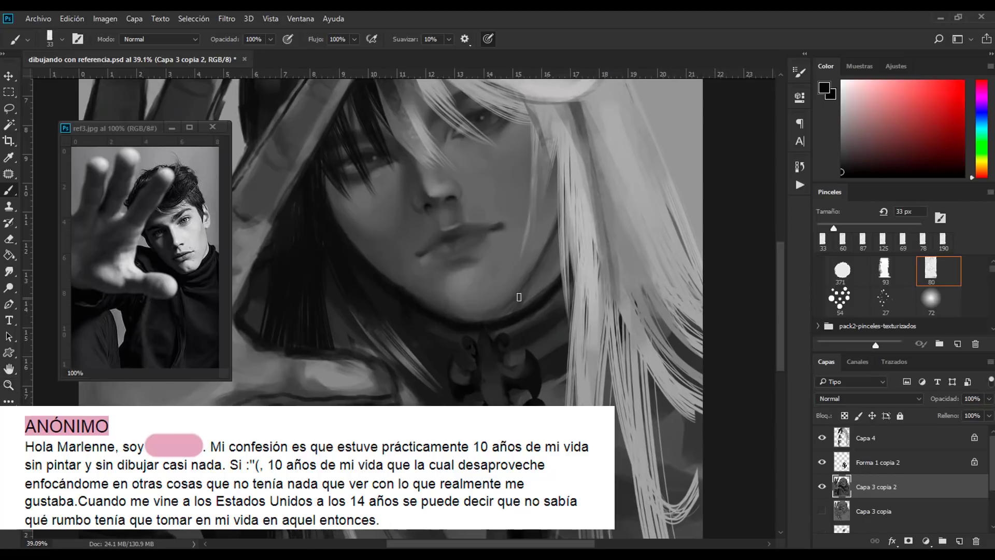
alt+click(536, 269)
alt+click(437, 341)
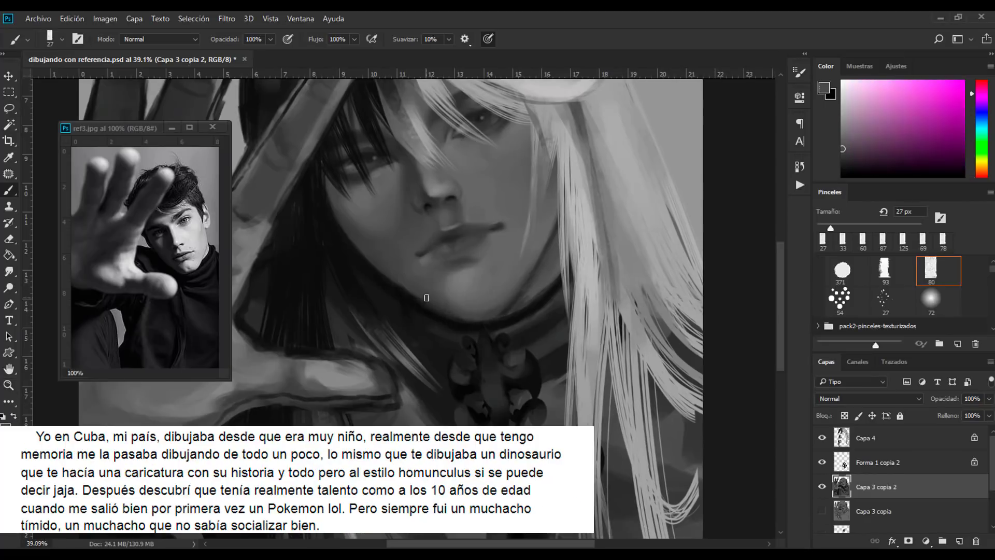
alt+click(420, 287)
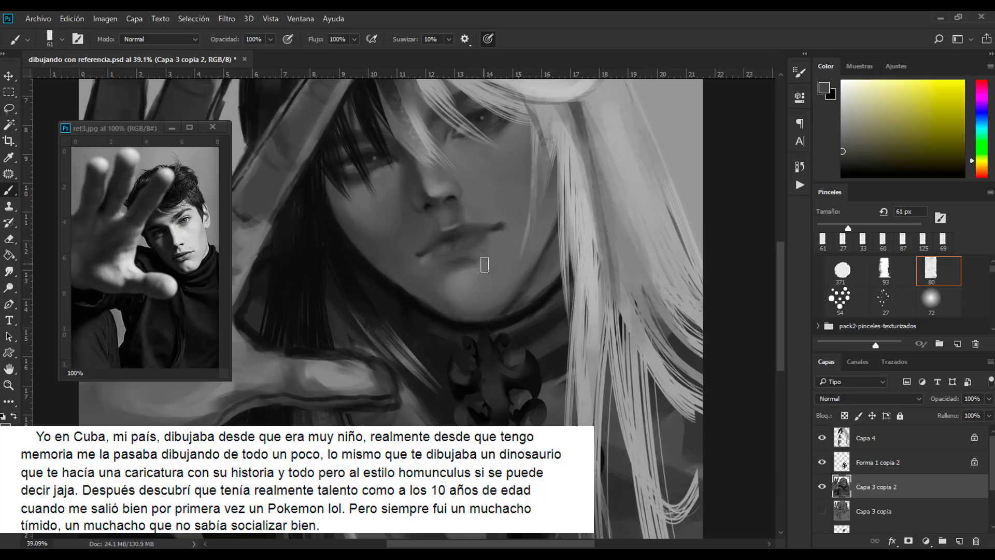
key(d)
scroll(388, 301, down, 2)
drag(438, 203, 450, 217)
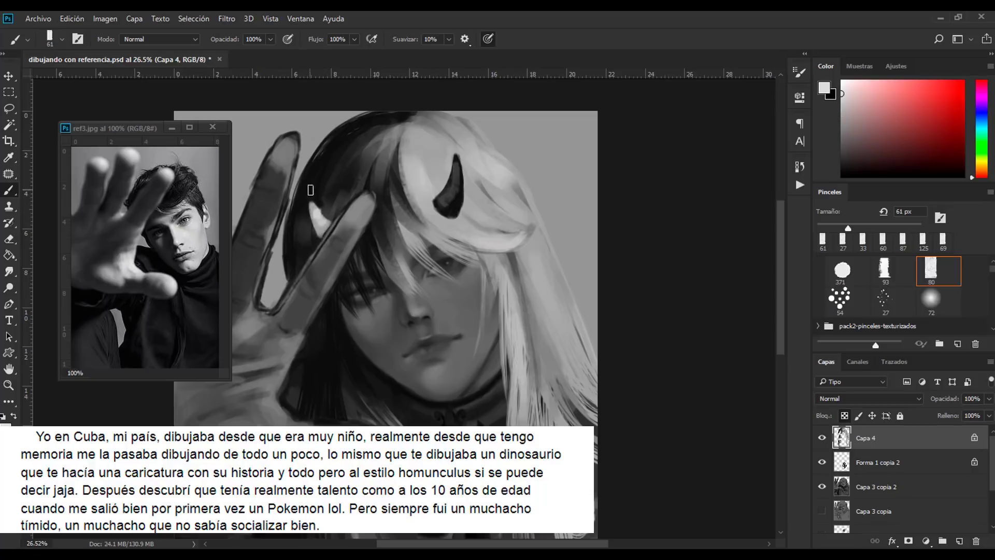
Step: Zoom out and darken the hair at the lower right on Capa 3 copia 2 in black
key(z)
scroll(445, 273, down, 2)
key(alt+bracketleft)
key(alt+bracketleft)
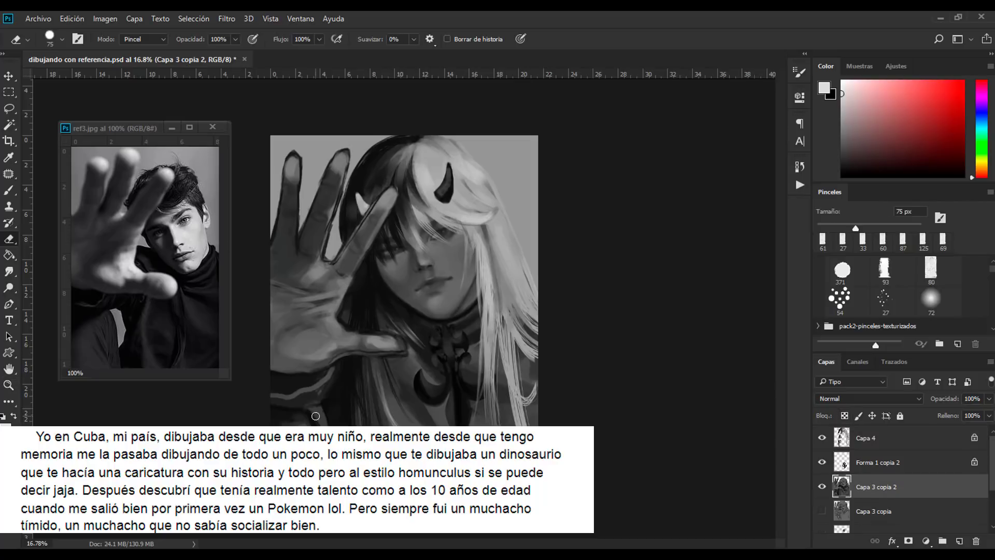
key(b)
key(x)
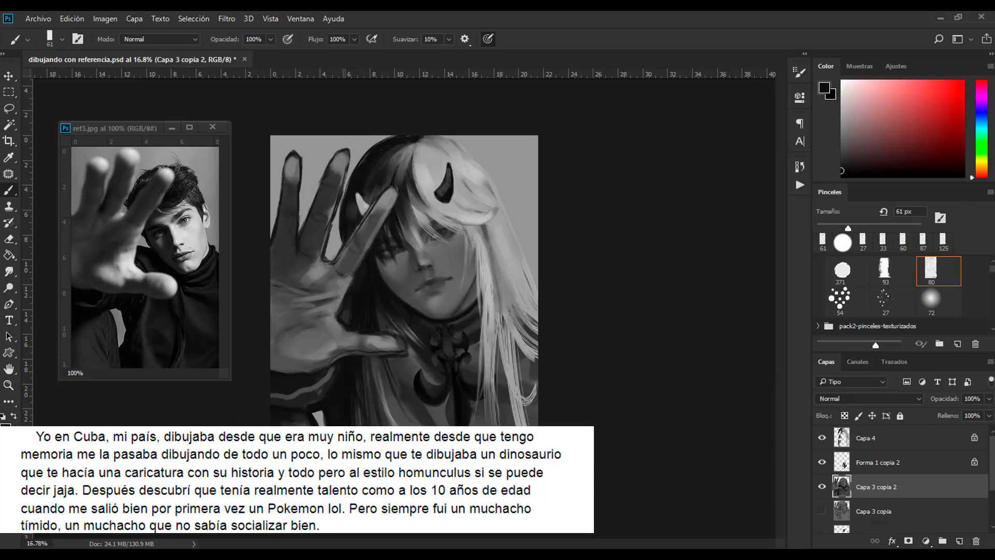
drag(532, 341, 522, 407)
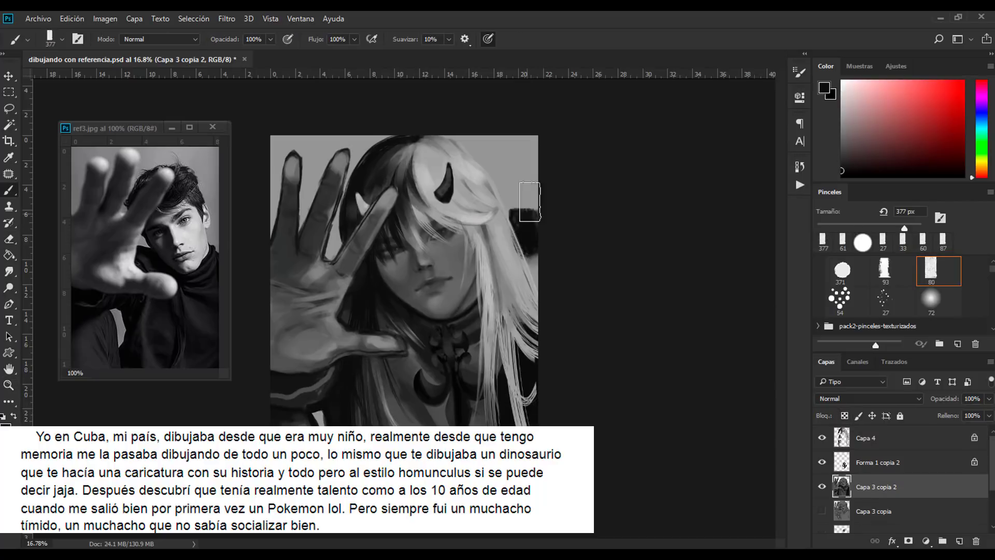
Step: Switch to the background layer and sample light and darker greys from it
key(z)
key(b)
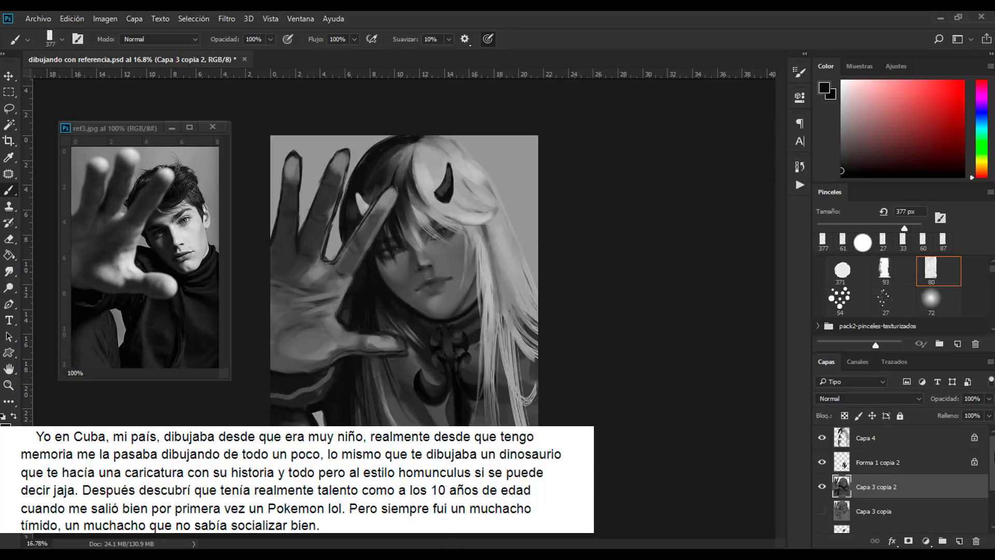
key(alt+period)
alt+click(325, 161)
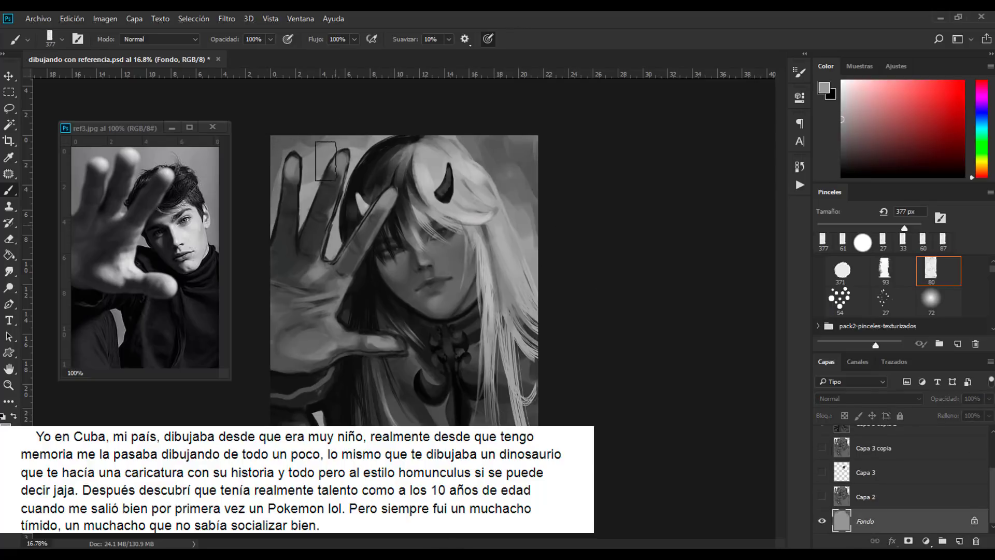
alt+click(378, 339)
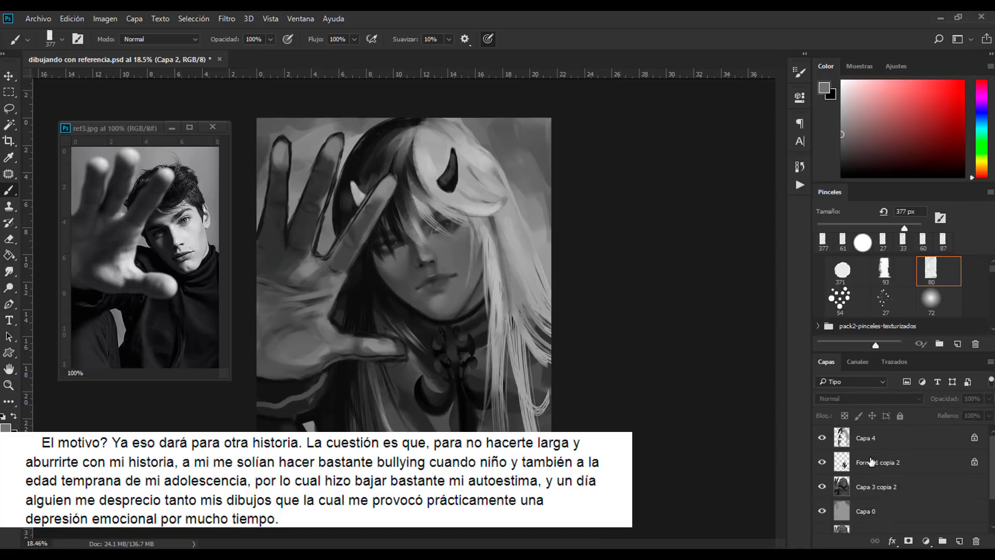
Step: Stamp all layers into a merged layer and apply Curves on the green and blue channels
key(ctrl+shift+alt+e)
click(105, 18)
click(298, 73)
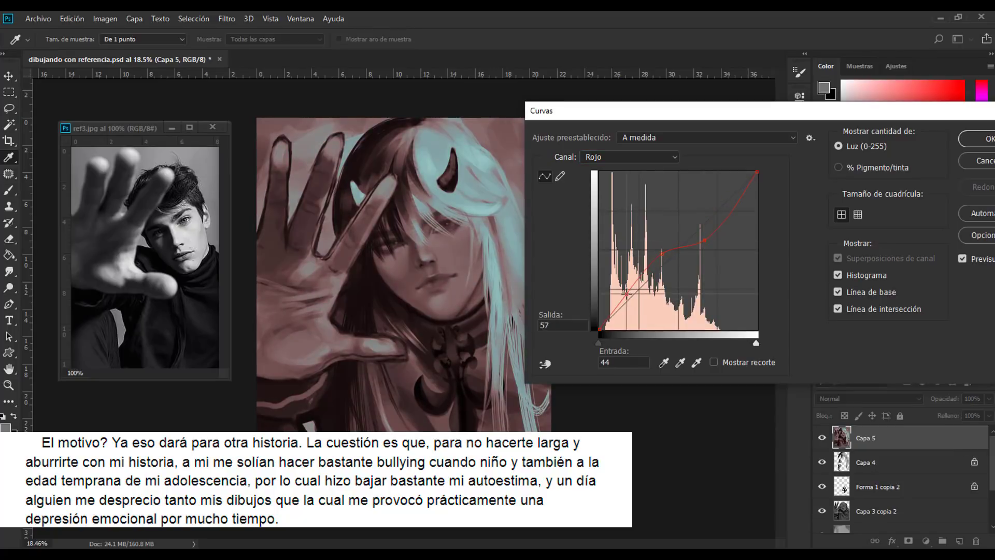
key(Down)
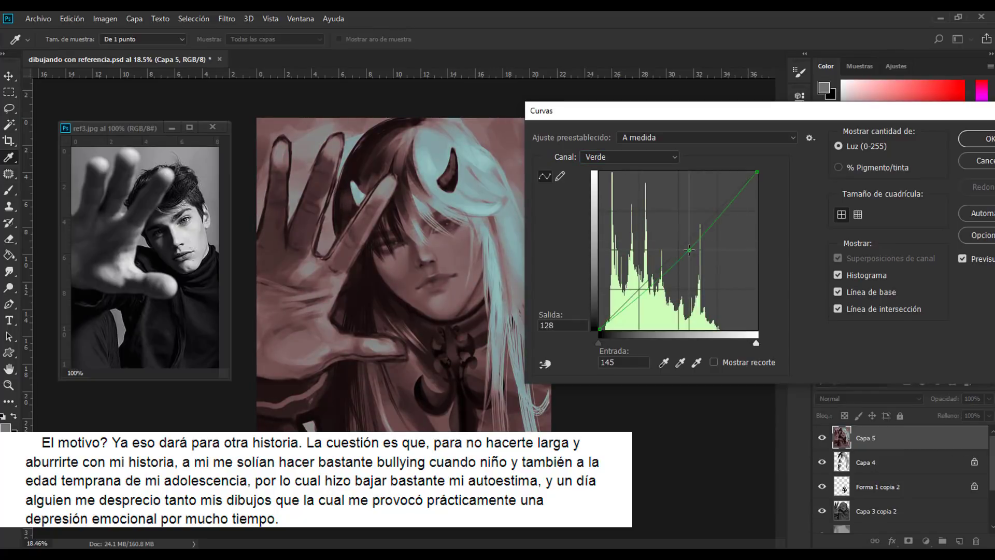
key(Down)
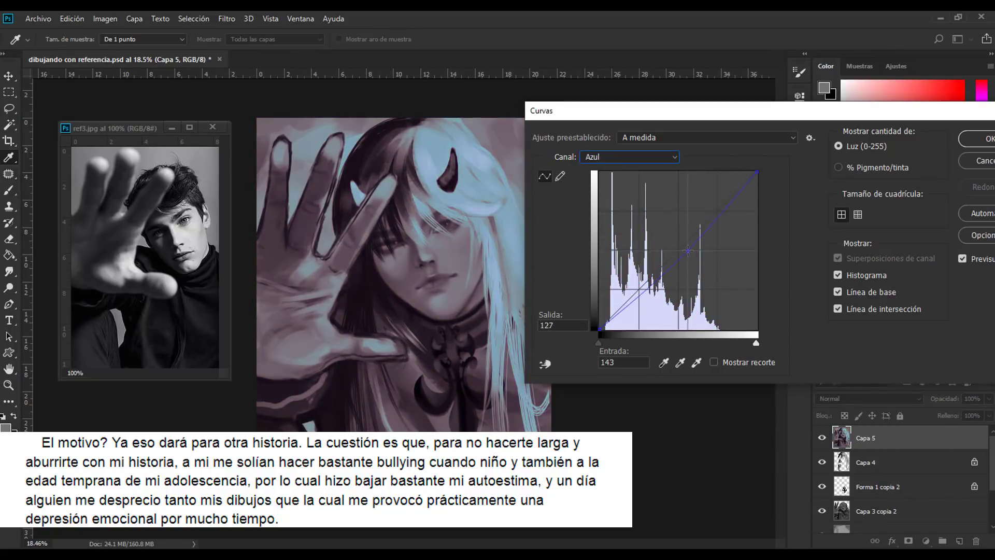
key(Return)
Step: Try a highlights Color Balance tweak toward magenta and yellow, then cancel it
key(ctrl+b)
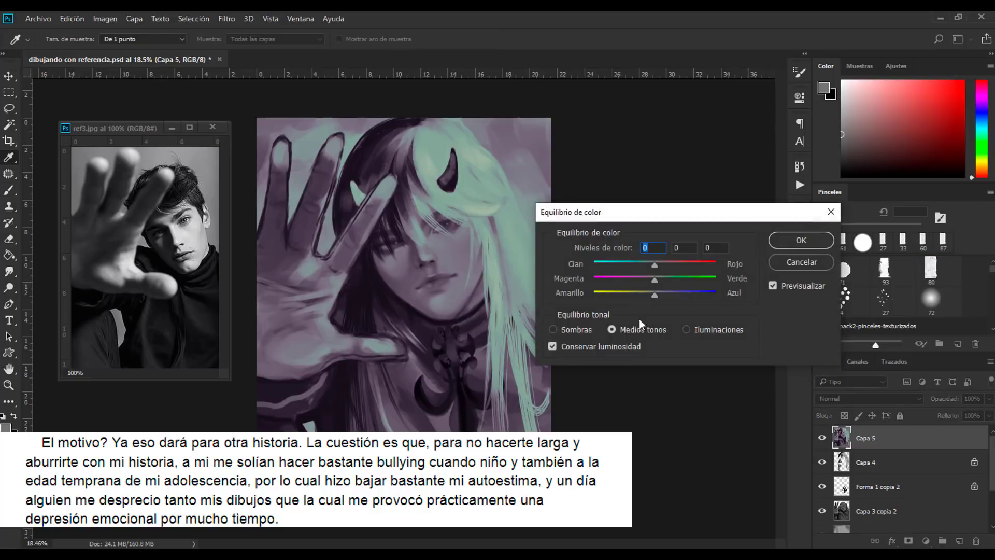
click(686, 330)
drag(652, 284, 652, 293)
click(818, 265)
Step: Add layer Capa 6 in Color mode with warm strokes over the face, and apply a -110 hue shift
key(b)
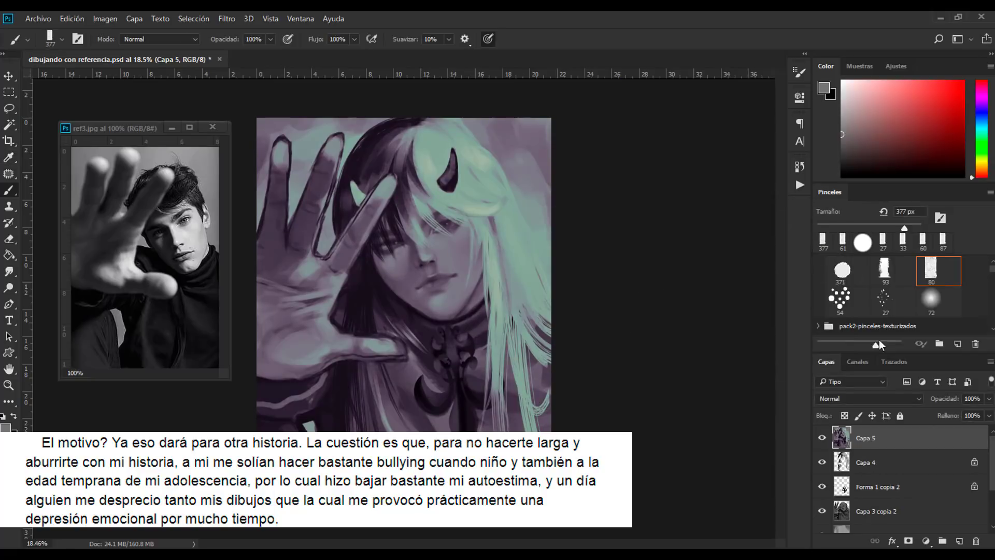
key(ctrl+shift+alt+n)
click(869, 398)
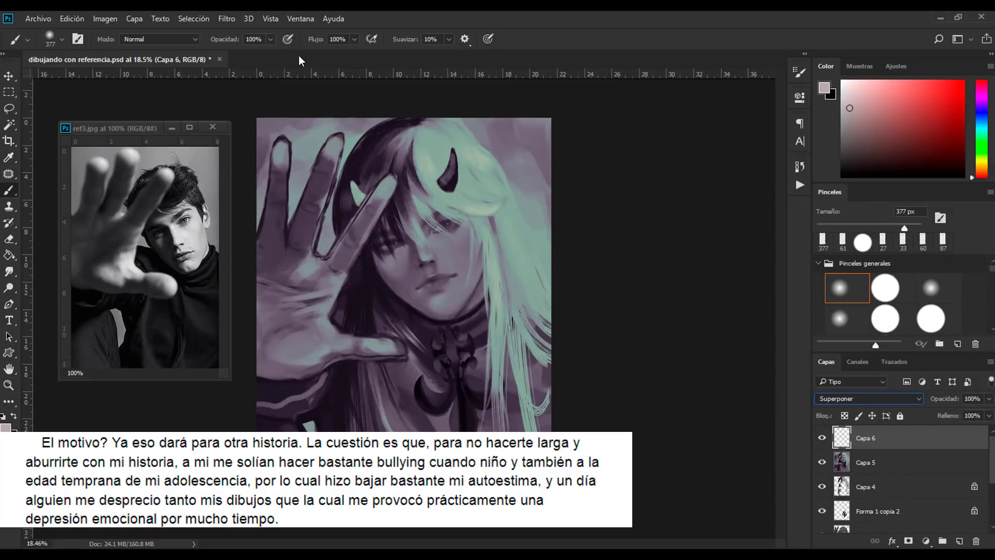
drag(456, 290, 440, 239)
drag(430, 301, 404, 197)
click(869, 398)
click(839, 390)
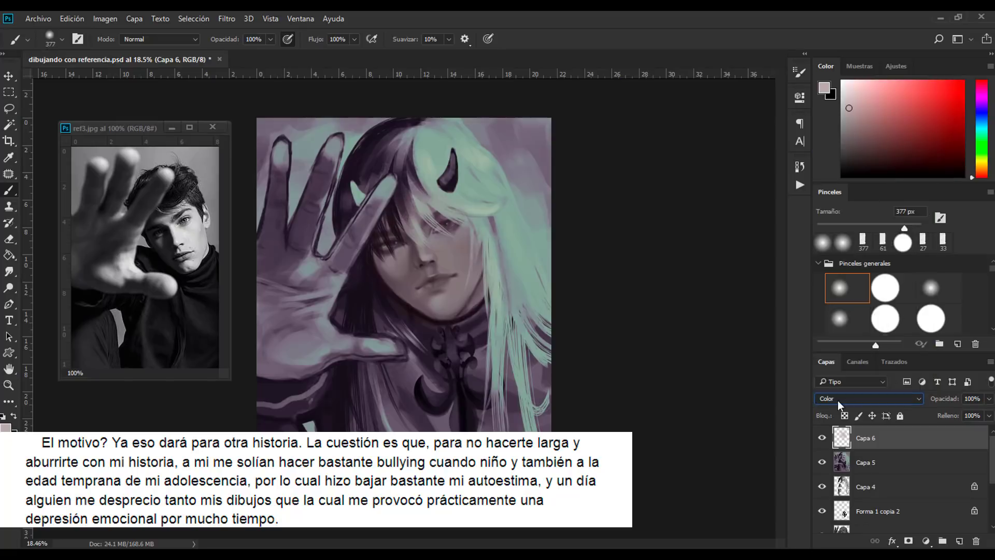
key(ctrl+u)
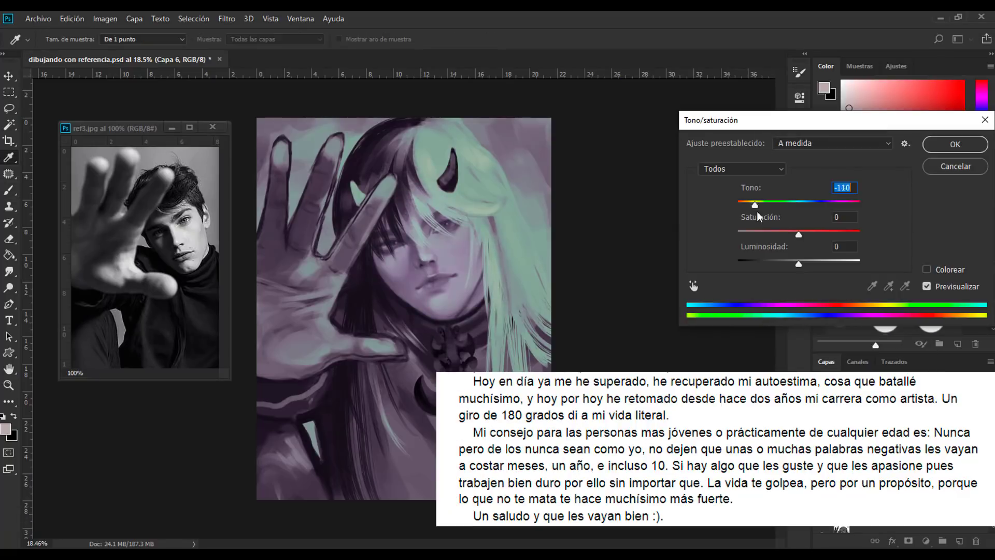
click(955, 166)
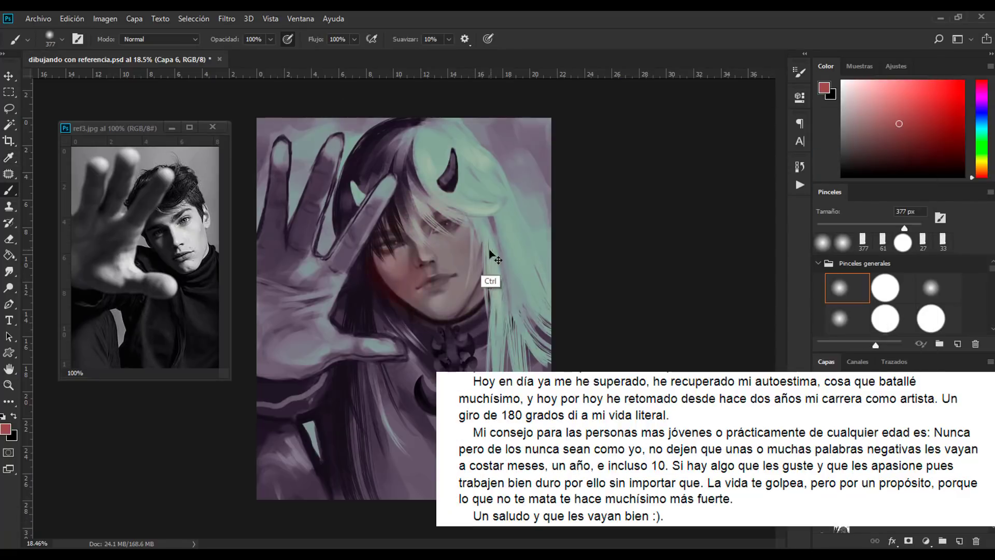
Step: Paint yellow light onto the fingertips, switching between lighter orange, salmon and bright orange colours
key(ctrl+plus)
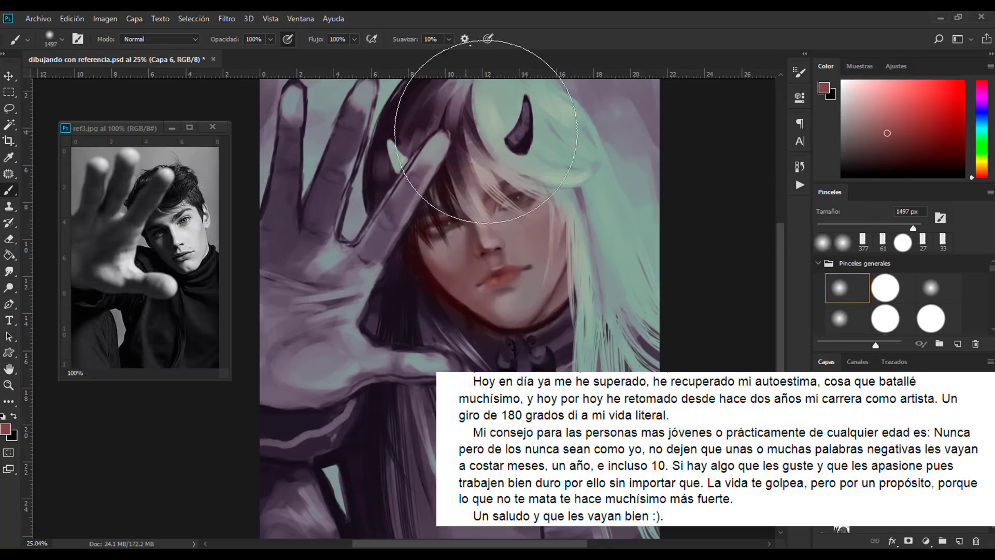
scroll(485, 132, down, 2)
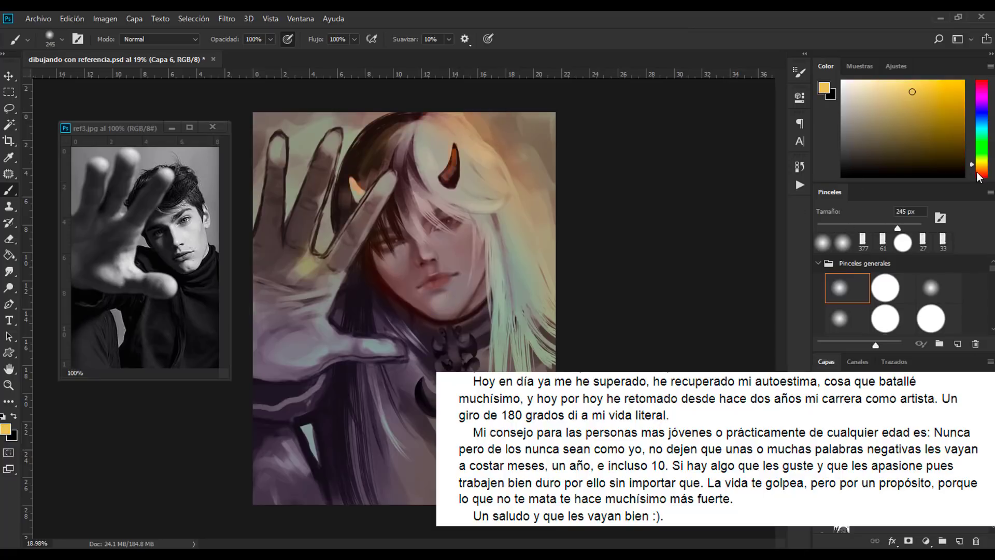
drag(275, 147, 334, 155)
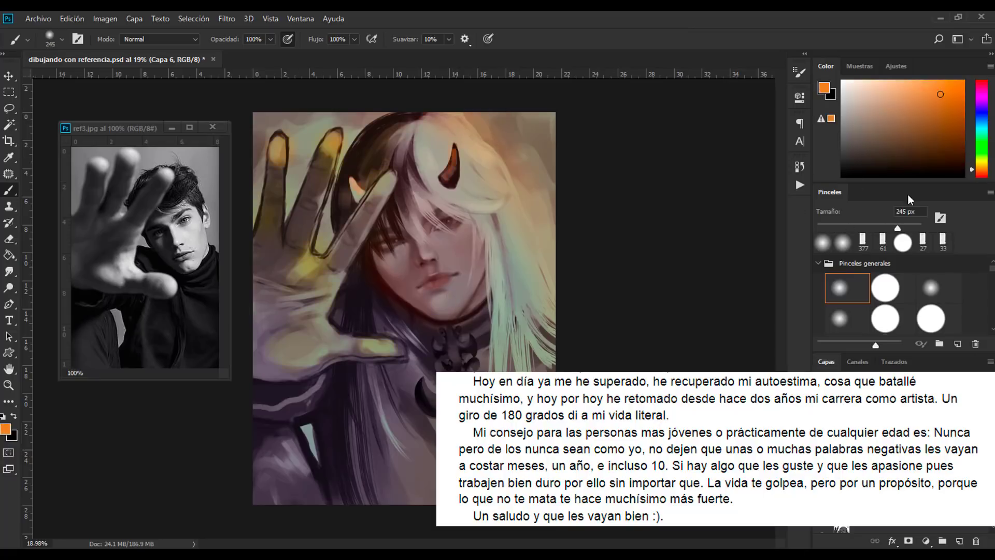
alt+click(374, 259)
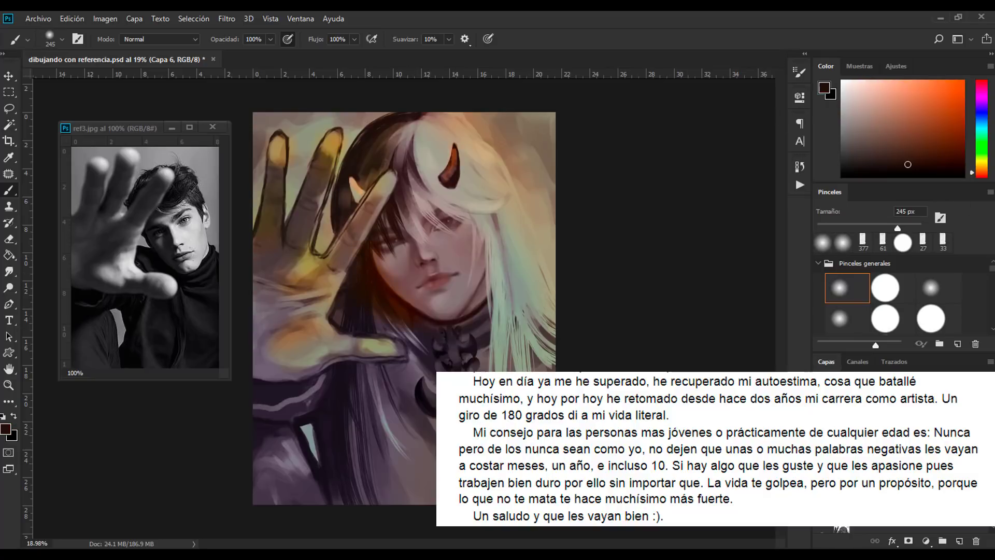
alt+click(506, 355)
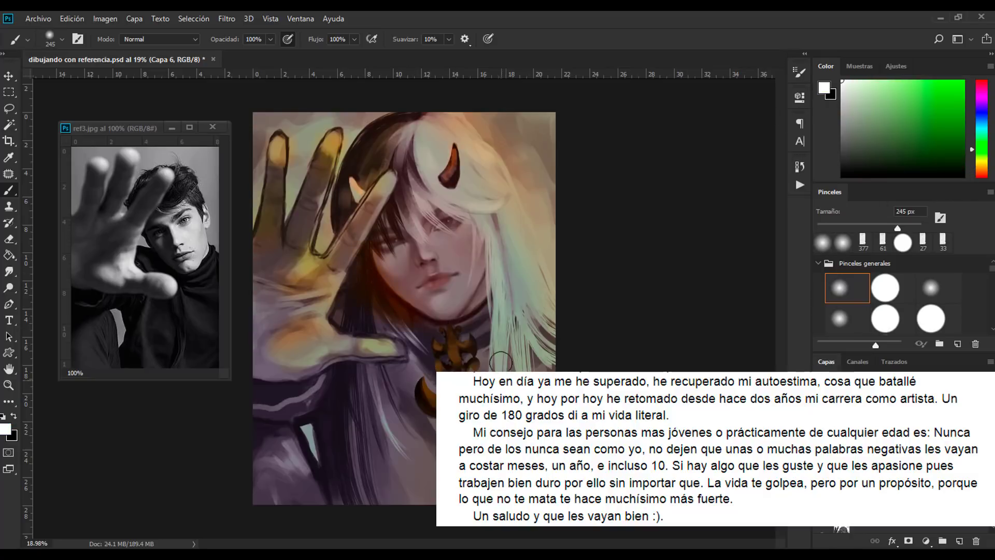
alt+click(394, 290)
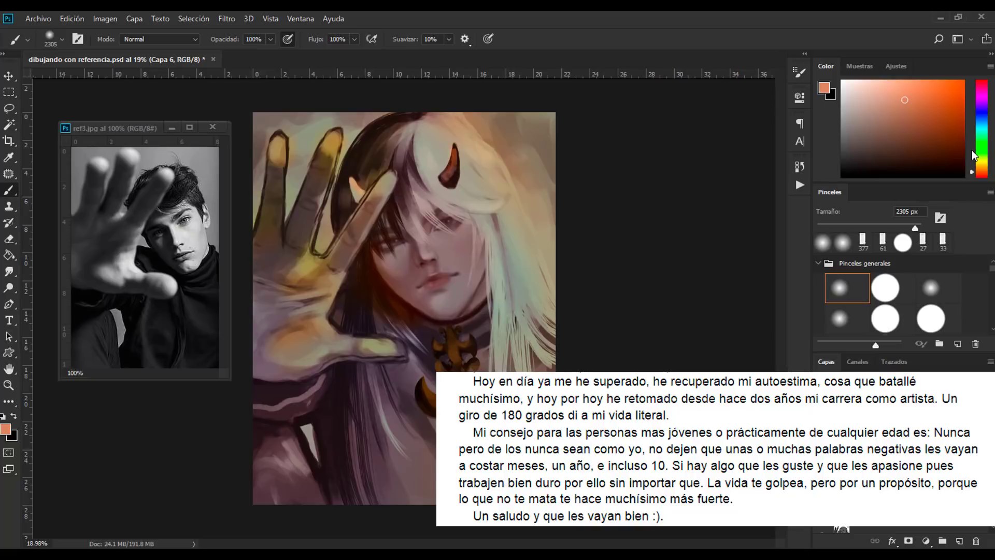
click(941, 91)
Step: Zoom out, stamp the visible painting to Capa 7, and preview midtone Color Balance +9, -29, -8
key(z)
drag(389, 241, 456, 266)
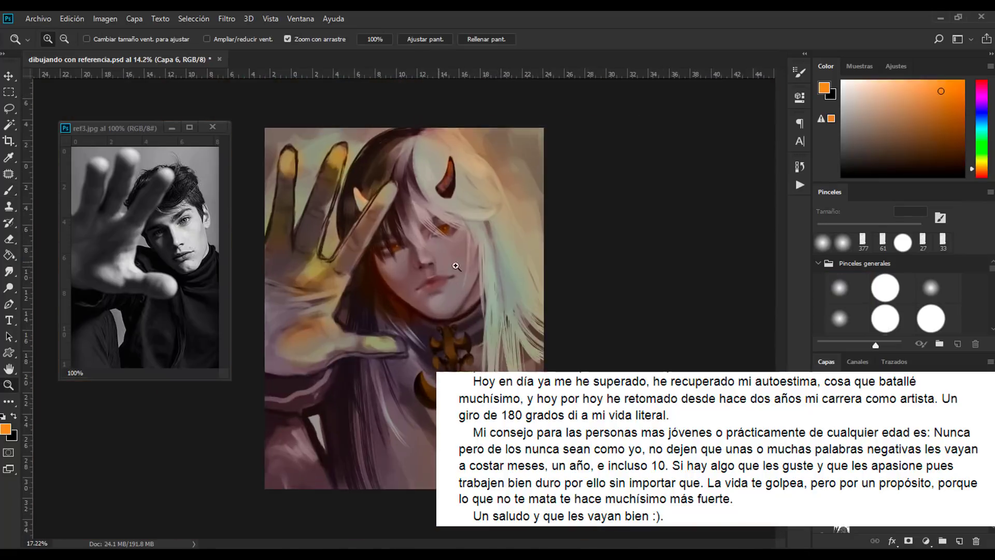
key(ctrl+j)
key(ctrl+b)
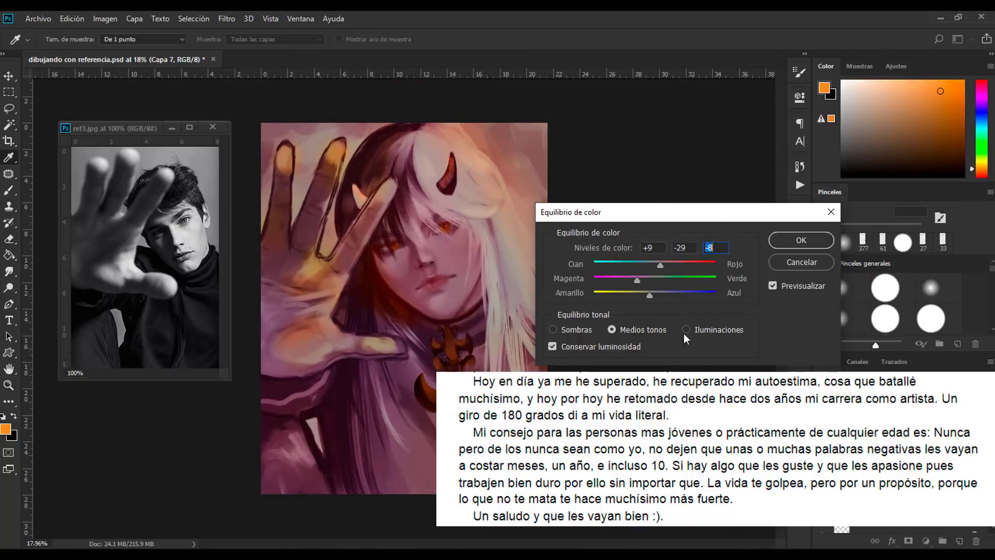
Step: Shift Color Balance highlights toward cyan and blue and apply it
click(686, 329)
mouse_move(655, 264)
mouse_down()
mouse_move(639, 265)
mouse_move(673, 280)
mouse_up()
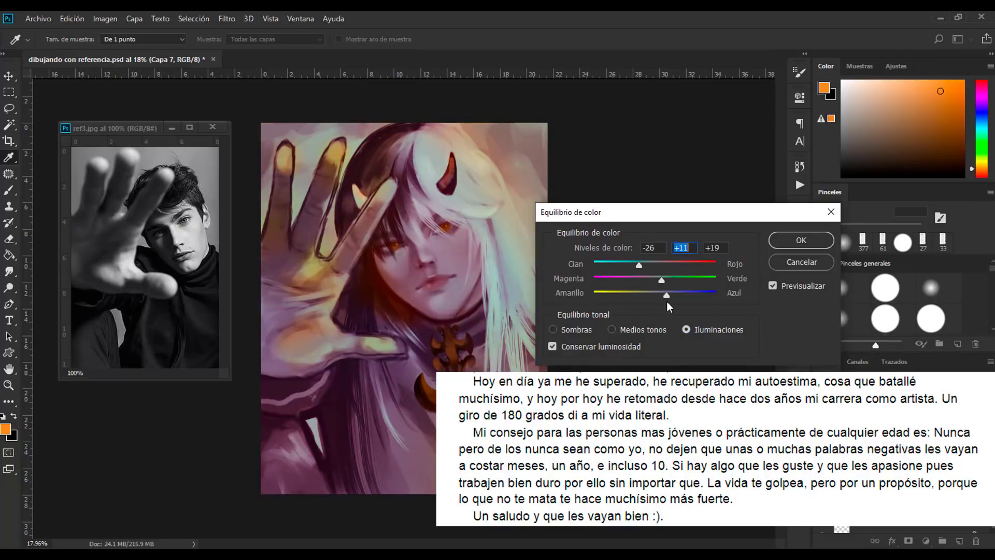
key(Return)
Step: Apply Curves that redden the red channel, tweak green and lower blue to warm the image
click(105, 19)
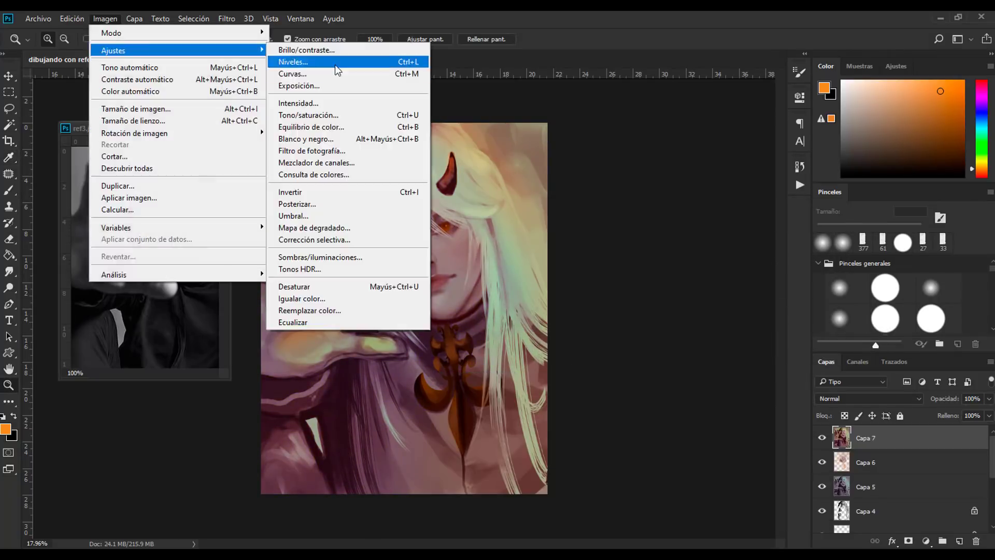
click(292, 74)
click(666, 153)
click(654, 173)
drag(728, 246, 728, 243)
key(alt+4)
mouse_move(779, 197)
mouse_down()
mouse_move(778, 226)
mouse_move(779, 198)
mouse_up()
key(alt+5)
drag(732, 244, 732, 253)
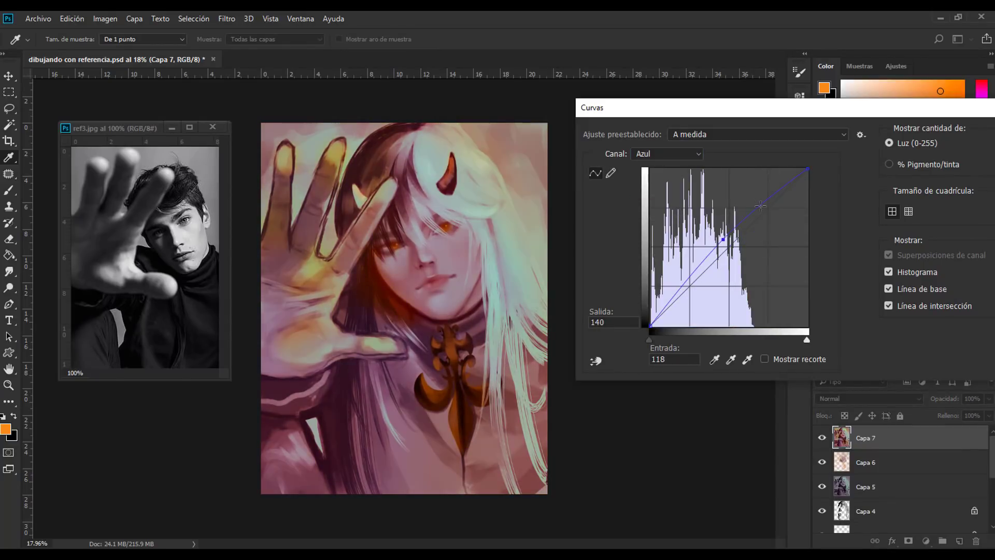
drag(681, 283, 693, 288)
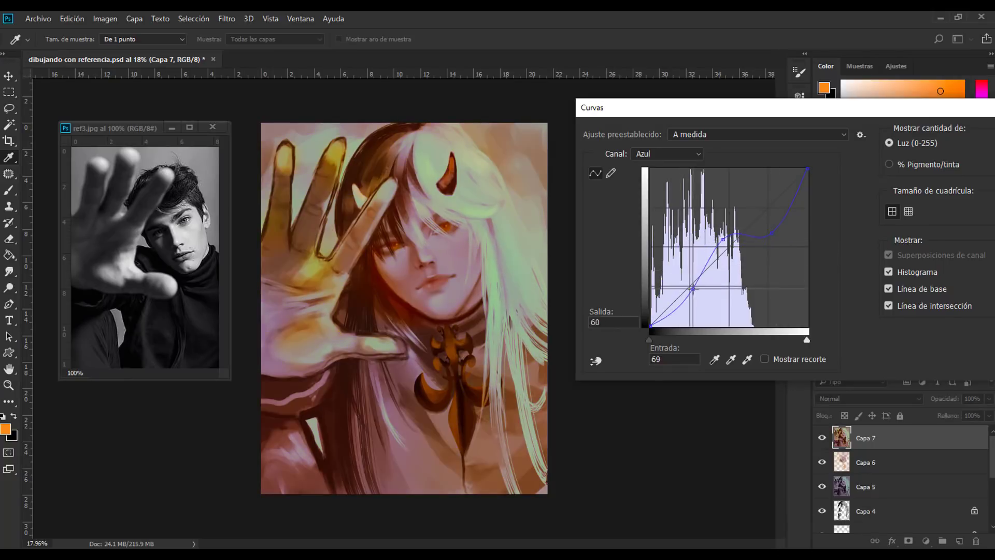
key(Return)
Step: Apply Selective Color: Yellows with less cyan and -50 yellow, then shift cyan and magenta in Reds
click(105, 18)
drag(569, 82, 697, 87)
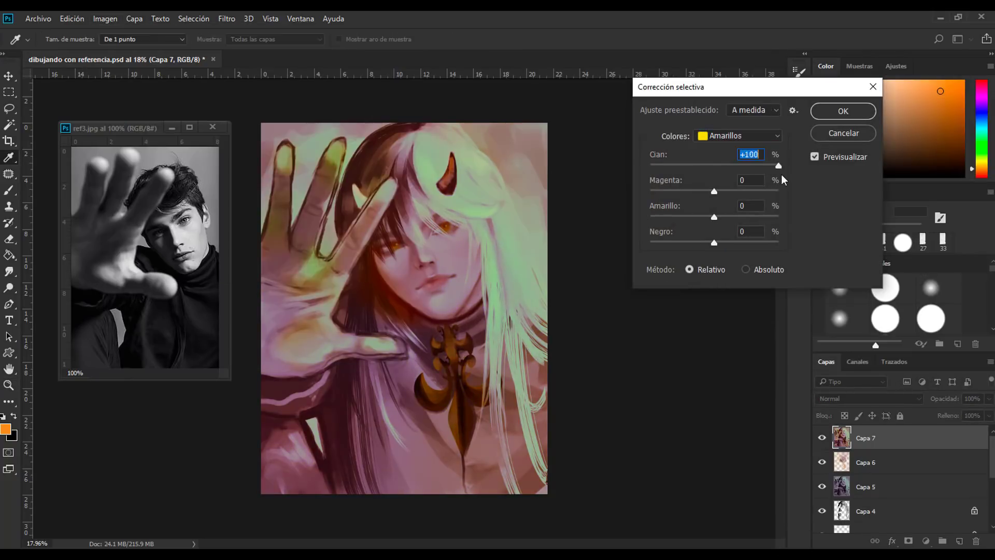
drag(714, 165, 686, 165)
key(Tab)
text(-50)
key(Tab)
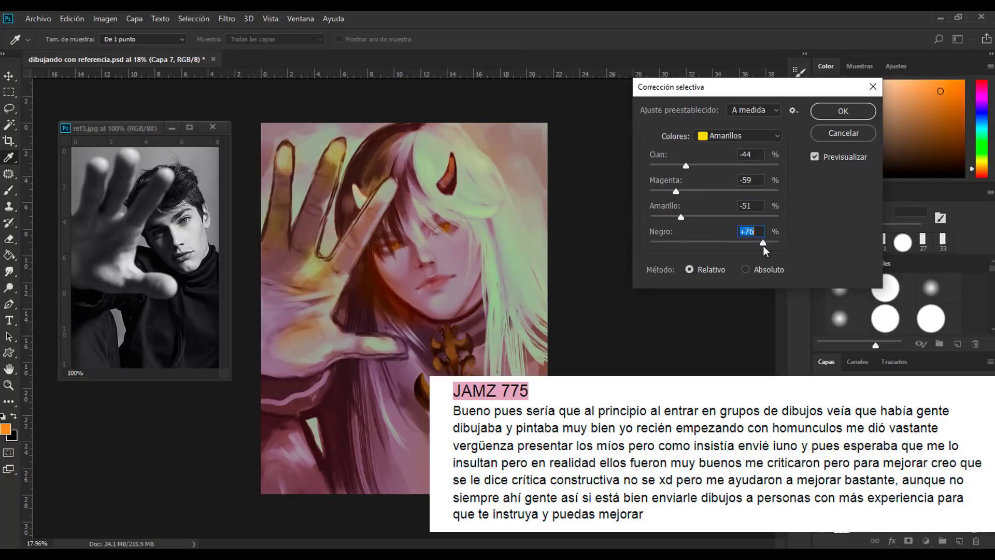
click(736, 136)
click(717, 149)
mouse_move(714, 165)
mouse_down()
mouse_move(699, 165)
mouse_move(726, 191)
mouse_up()
key(Tab)
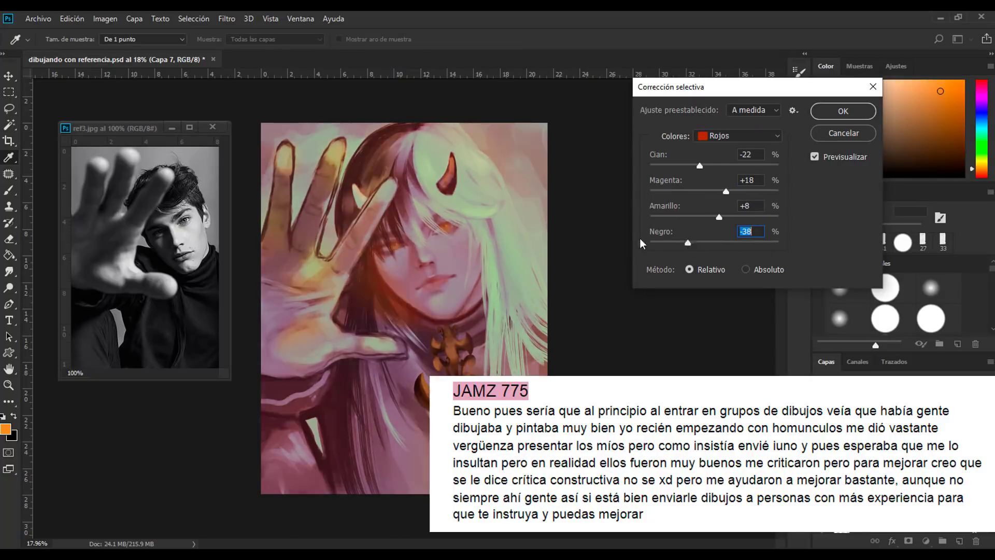
Step: Preview a Color Lookup adjustment, browsing the 3D LUT files to TensionGreen.3DL
click(843, 111)
click(105, 18)
click(332, 174)
scroll(717, 120, down, 5)
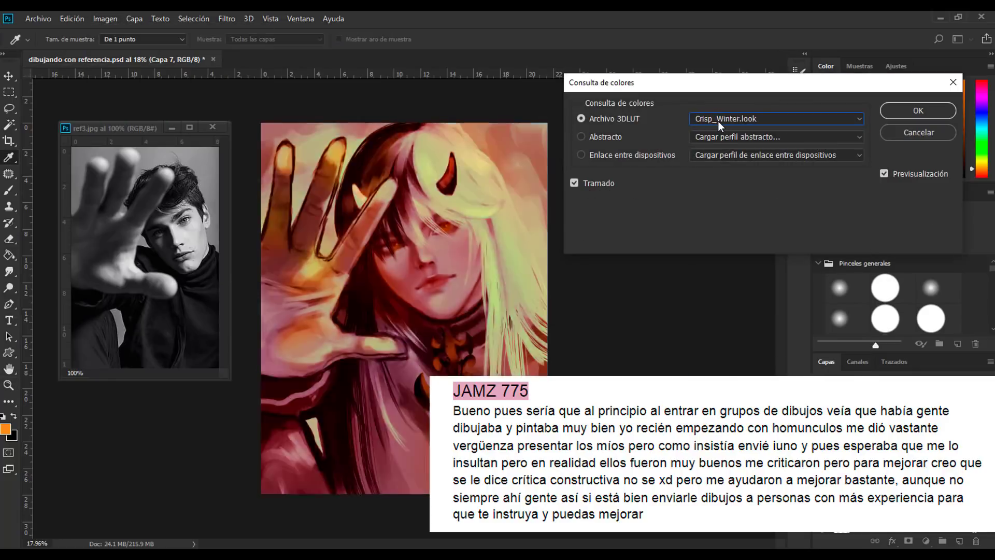
scroll(717, 120, down, 9)
scroll(717, 121, down, 3)
scroll(717, 121, down, 5)
scroll(717, 121, down, 3)
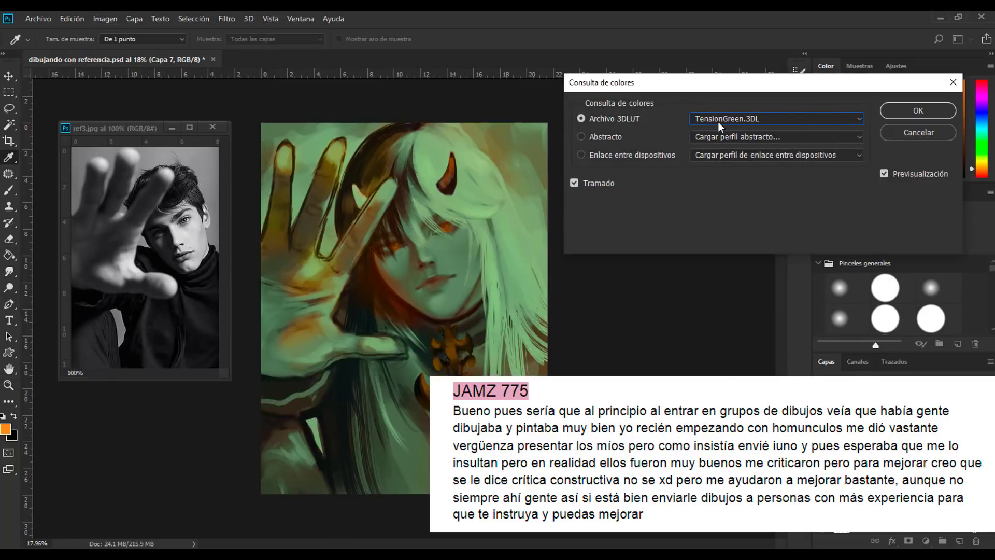
Step: Paint peach light in Superponer brush mode over the upper-right hair and the hand
click(193, 41)
click(156, 183)
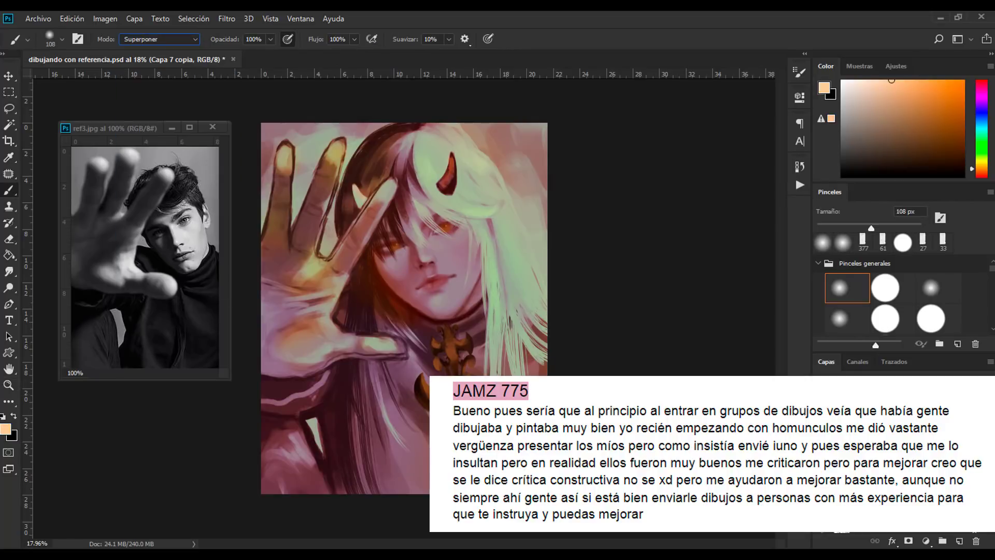
drag(296, 352, 301, 254)
drag(518, 155, 467, 290)
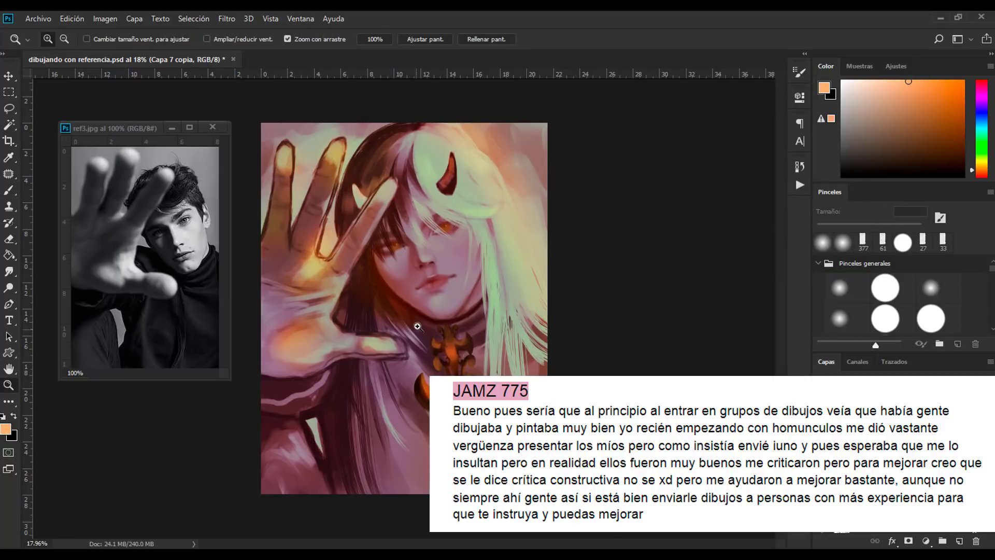
scroll(298, 269, up, 2)
Step: Lighten the cheek and eye area, sample dark reddish-brown, and zoom out to the whole painting
key(bracketleft)
key(bracketleft)
key(bracketleft)
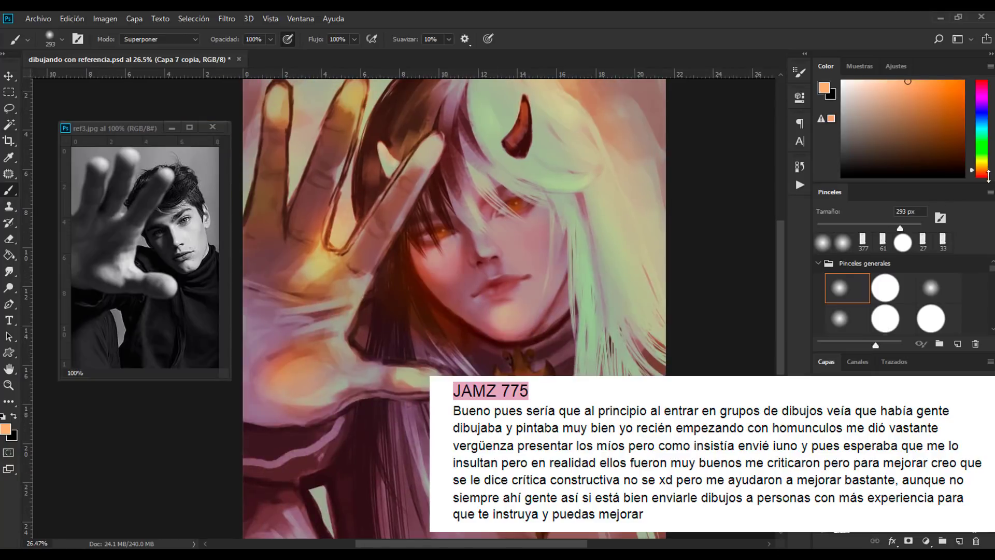
key(bracketright)
key(bracketright)
key(bracketright)
drag(538, 301, 539, 222)
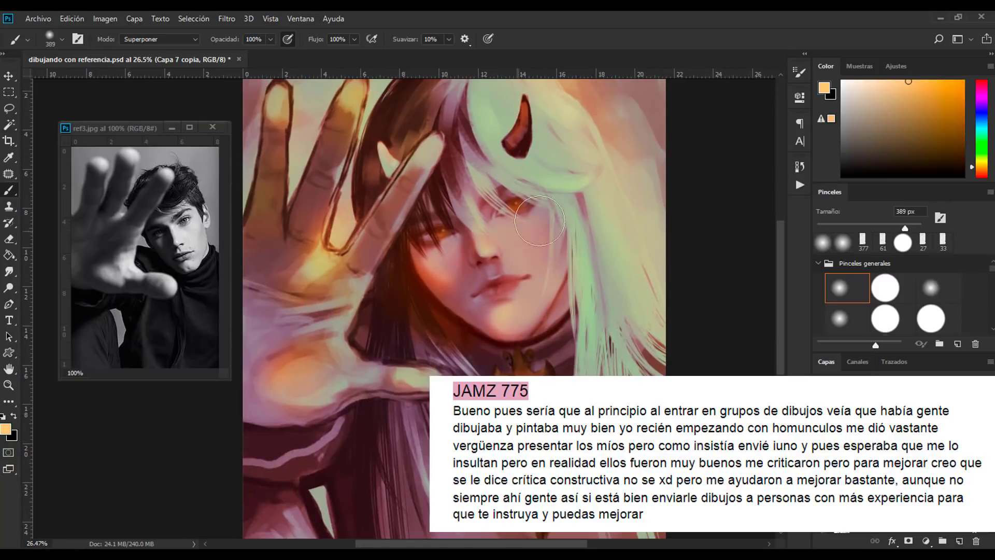
alt+click(518, 207)
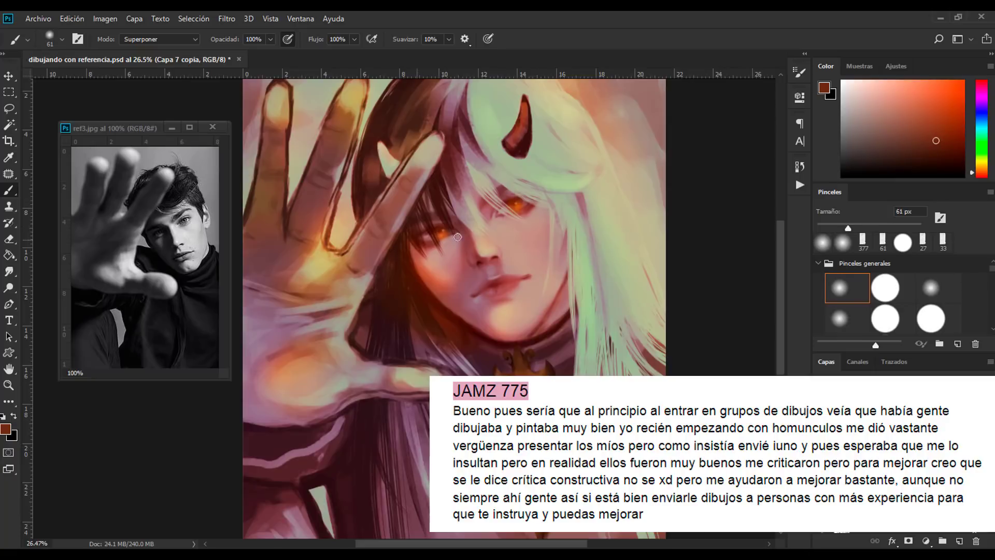
scroll(547, 320, down, 5)
scroll(543, 203, up, 8)
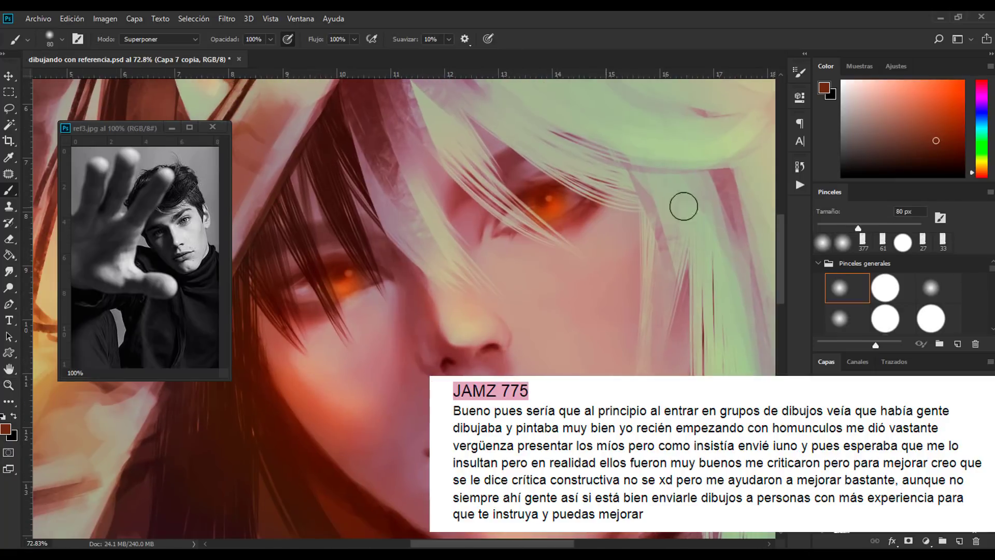
key(z)
scroll(522, 291, down, 5)
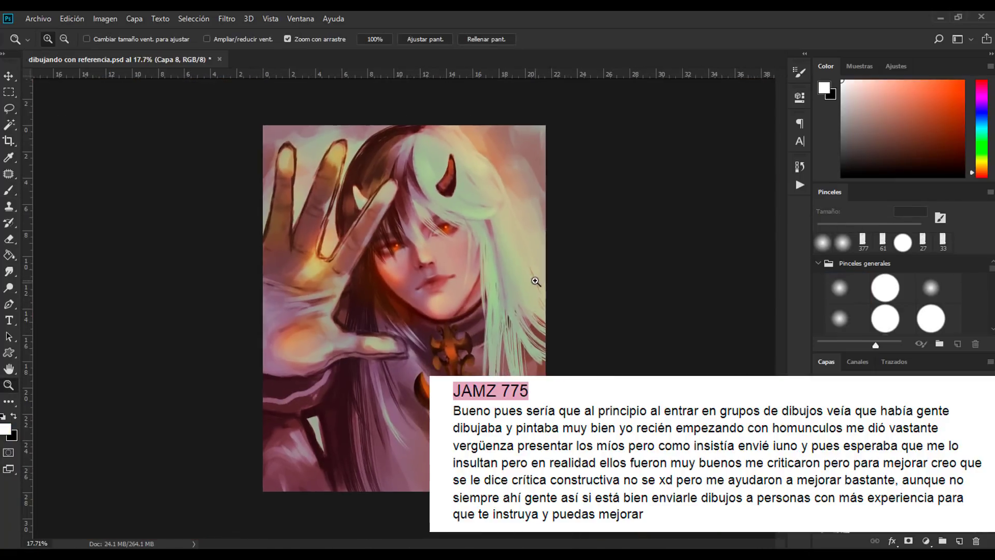
Step: Shift the Color Balance toward magenta and lift the darkest tones with Levels
key(ctrl+b)
mouse_move(678, 276)
mouse_down()
mouse_move(622, 279)
mouse_move(685, 272)
mouse_up()
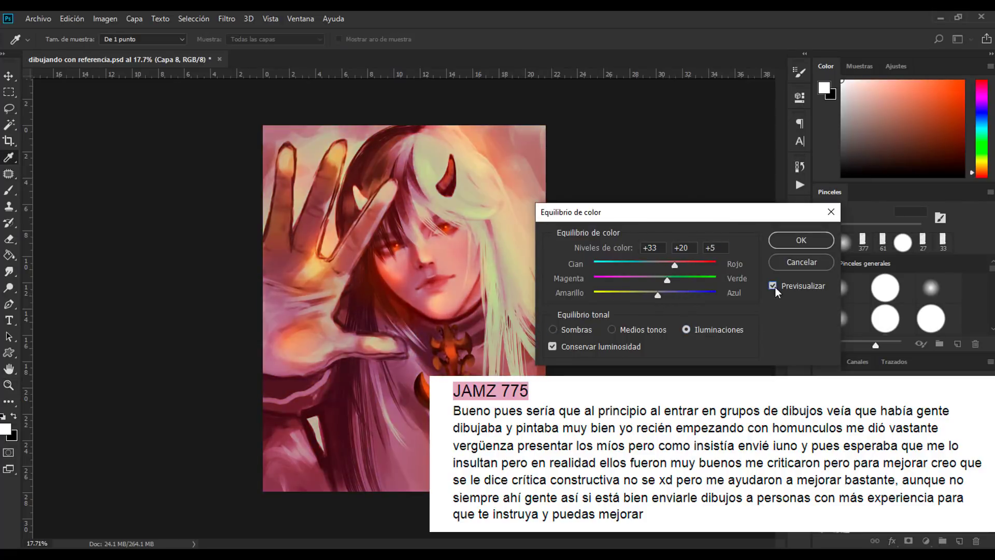
key(Return)
click(311, 60)
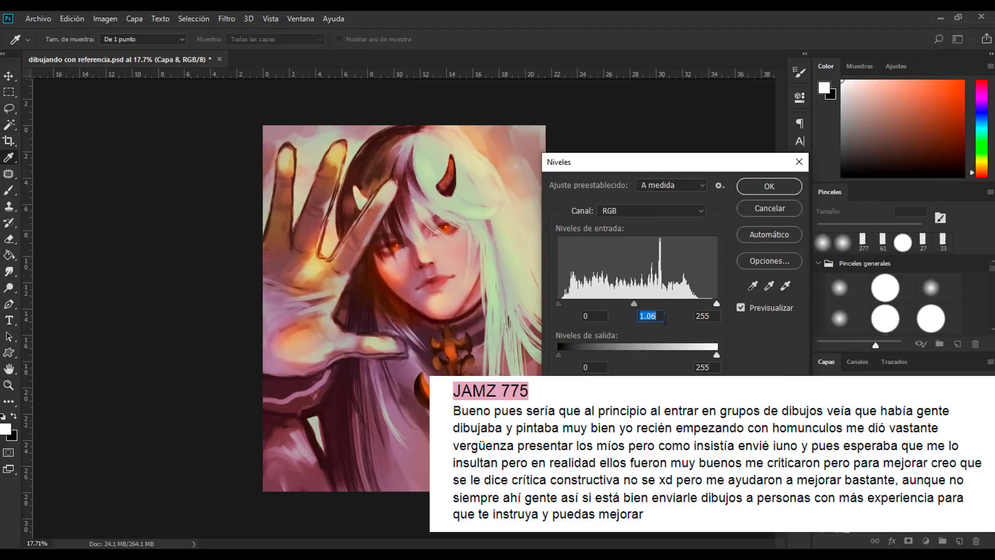
drag(558, 354, 569, 355)
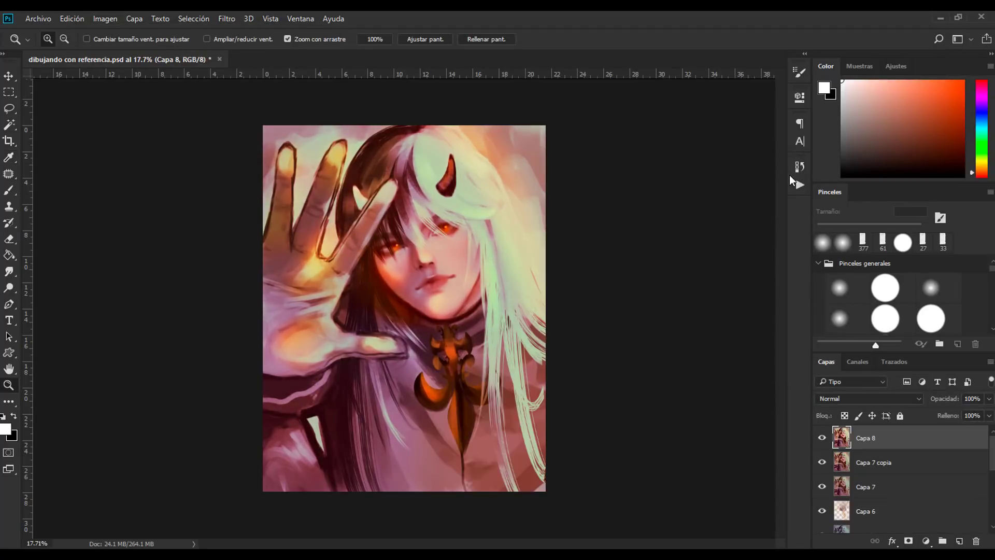
Step: Blur the duplicated layer, lower its fill, and give it a layer mask for brushing
click(451, 240)
drag(138, 311, 156, 311)
click(306, 143)
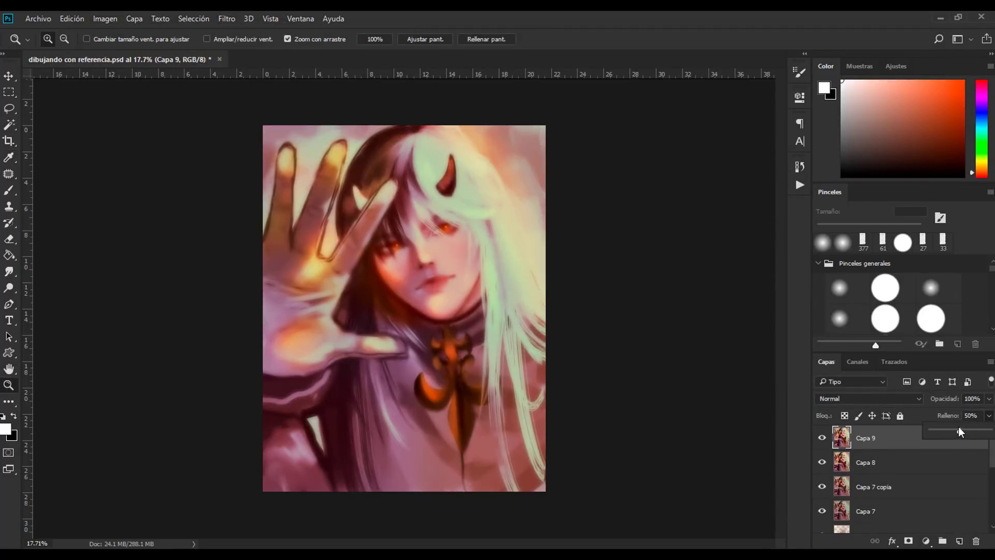
click(907, 541)
key(b)
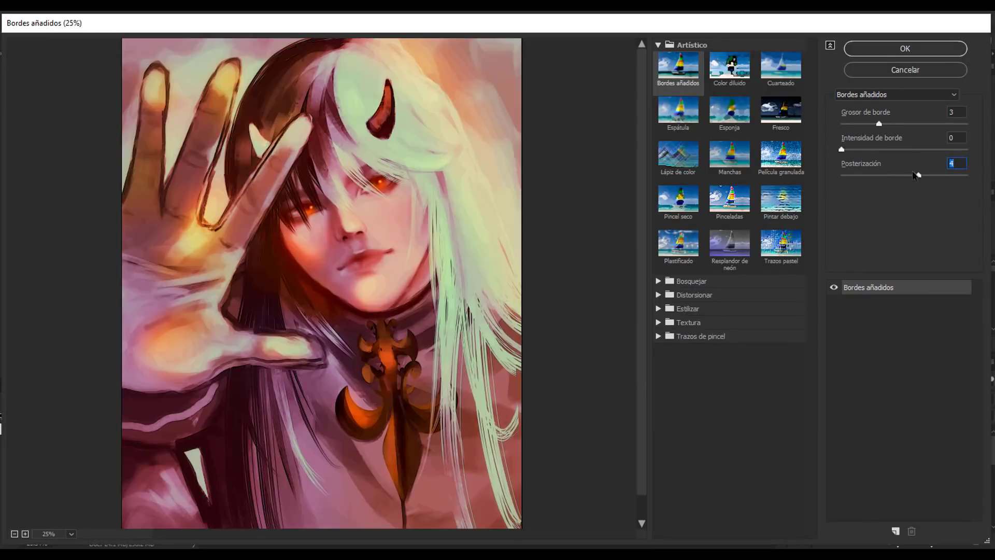
Step: Try Filter Gallery effects: Color diluido, Pincel seco at maximum brush detail, then Pinceladas
click(731, 65)
click(678, 200)
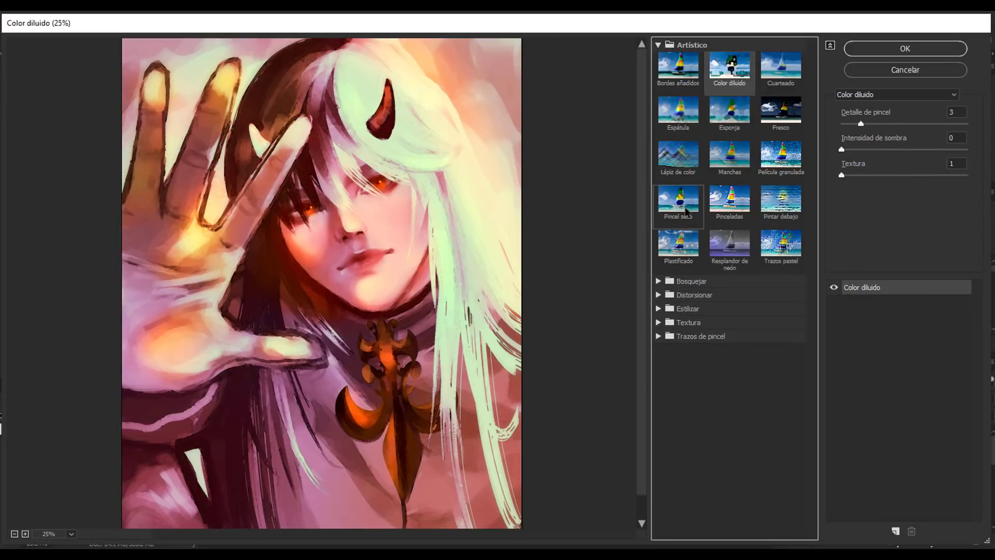
click(25, 534)
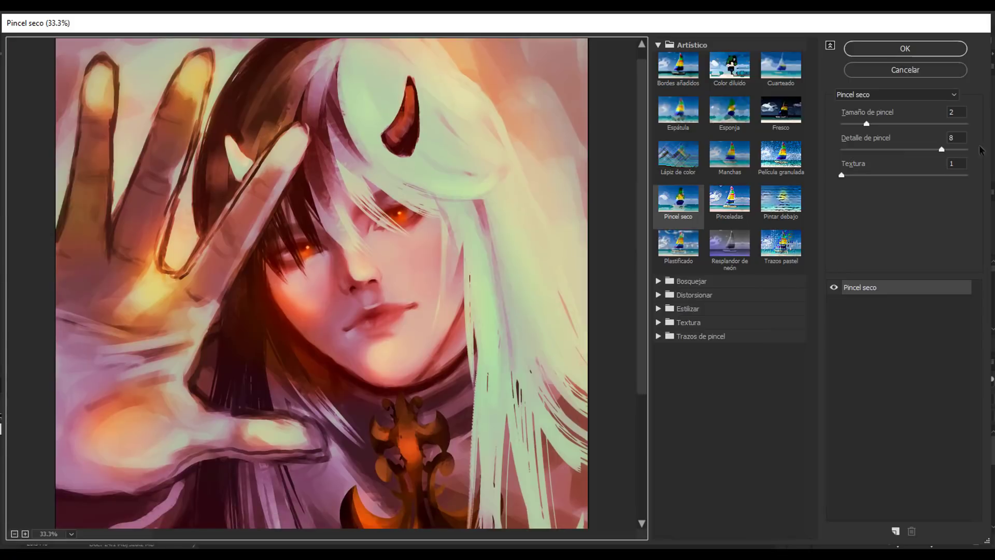
click(966, 150)
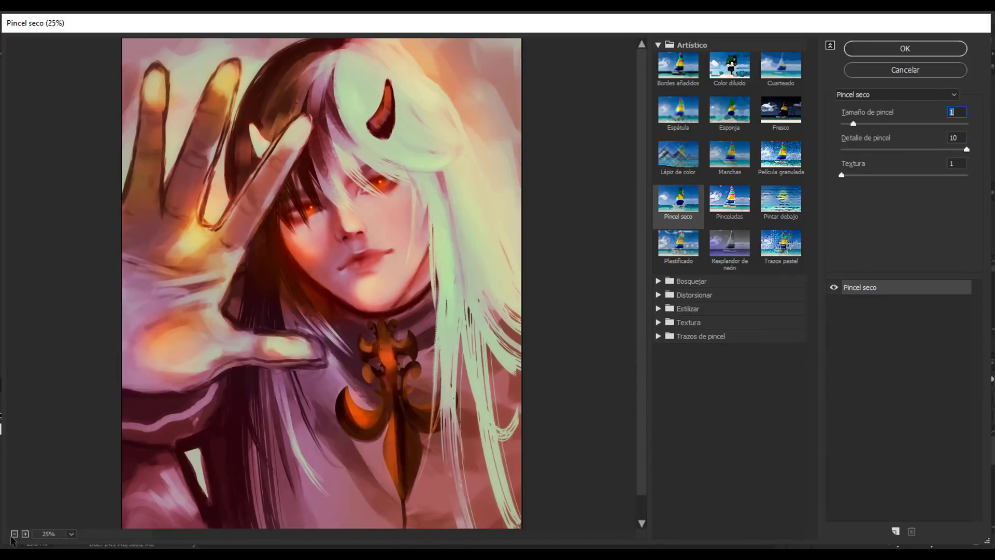
click(726, 216)
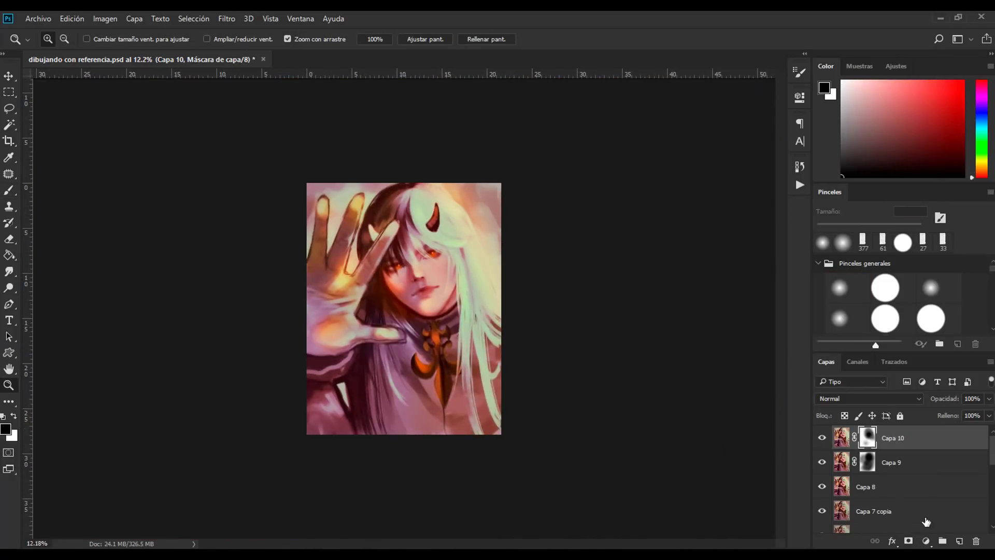
Step: Fill a new layer with solid blue, change its blend mode, and show and select Capa 15
click(868, 398)
click(850, 174)
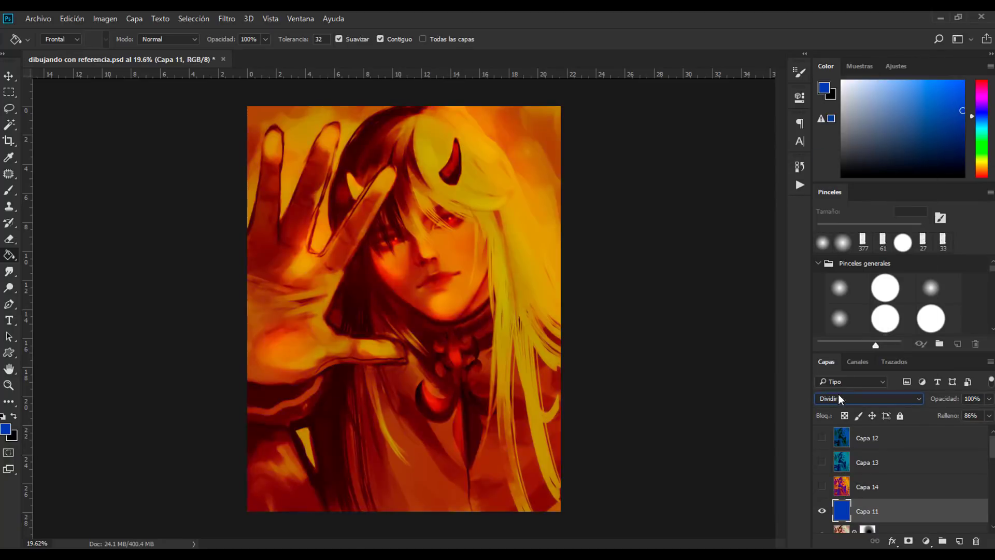
scroll(838, 398, down, 2)
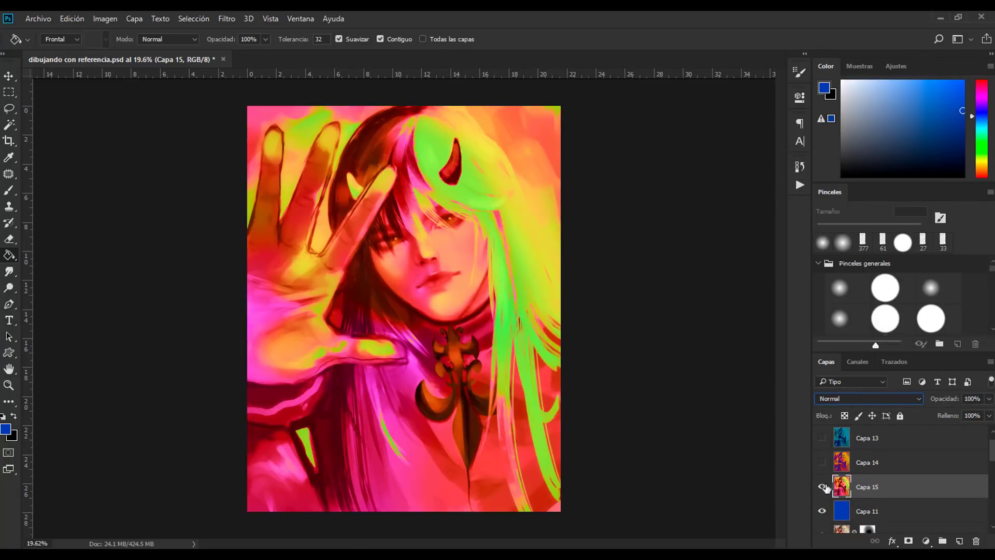
click(822, 486)
click(867, 486)
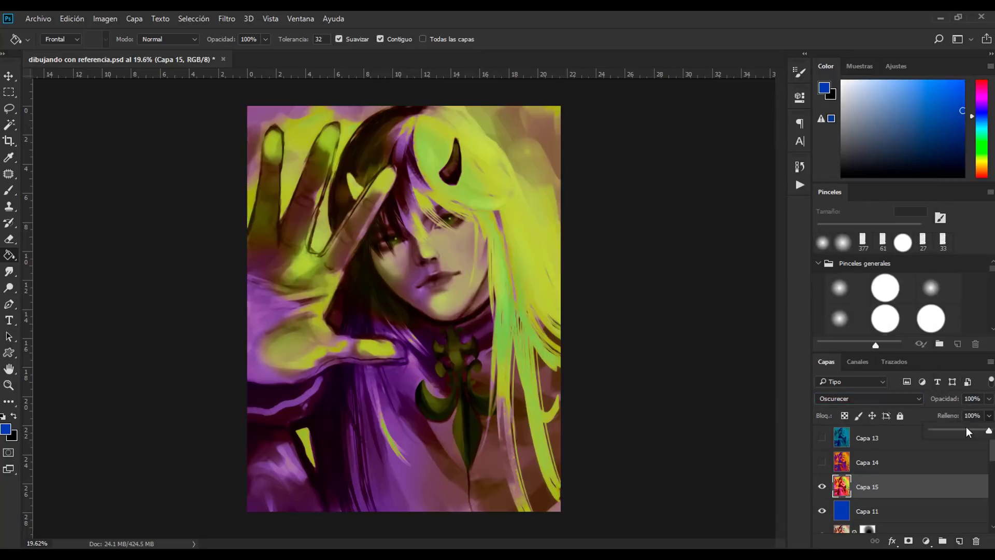
scroll(855, 398, down, 7)
scroll(855, 394, down, 3)
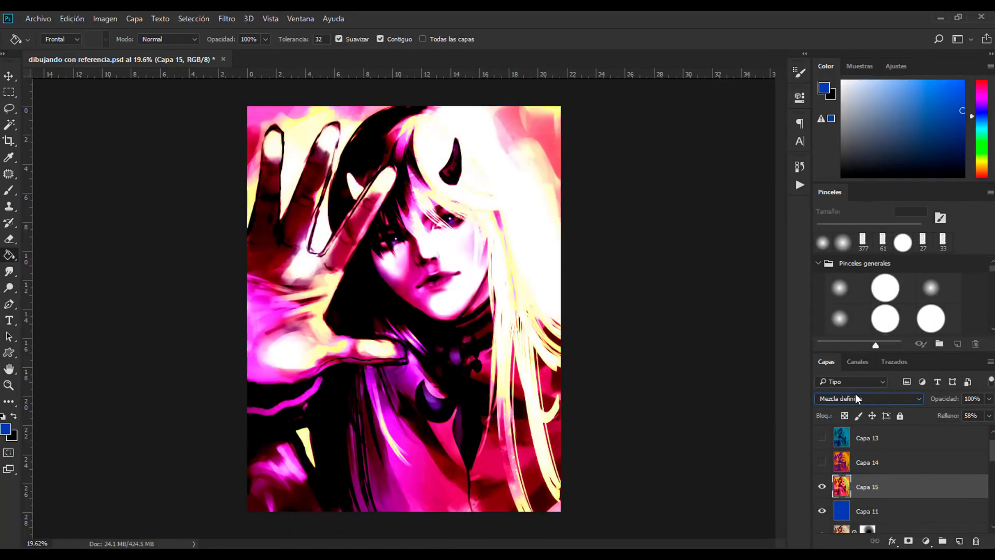
Step: Show Capa 14, lower its fill, and shift its hue with Hue/Saturation
click(821, 462)
click(867, 461)
scroll(866, 399, down, 3)
scroll(867, 399, down, 2)
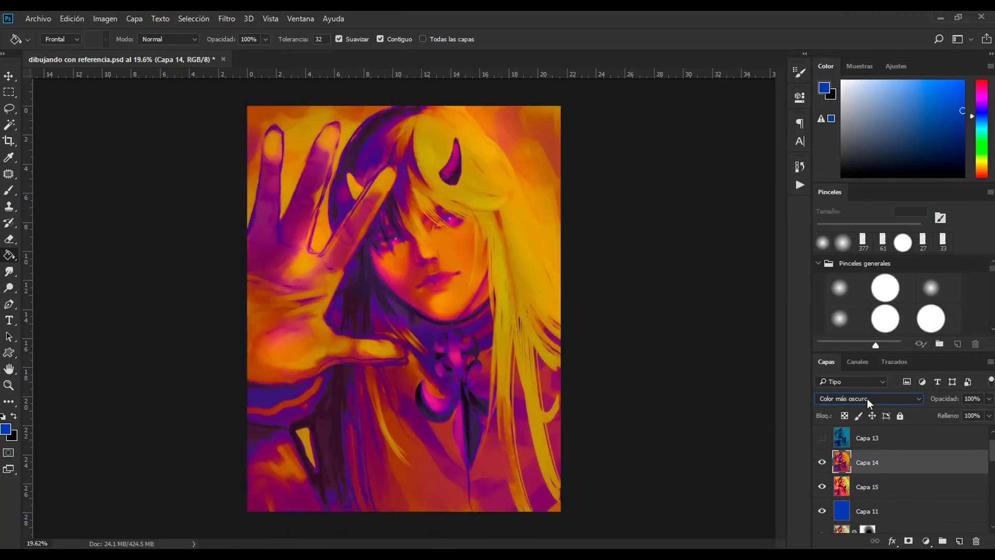
scroll(867, 399, down, 3)
scroll(867, 399, down, 5)
scroll(866, 399, down, 5)
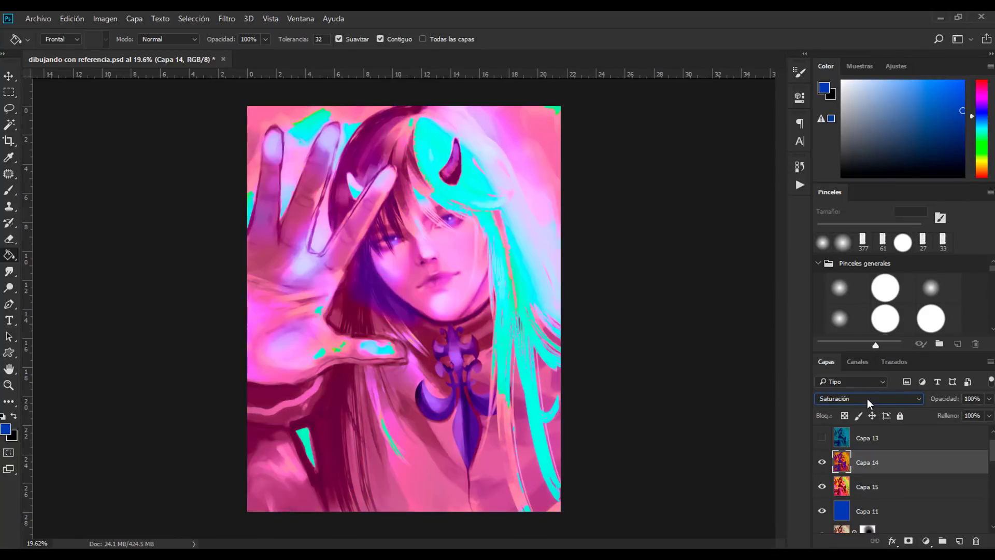
scroll(866, 399, up, 15)
scroll(840, 400, down, 4)
click(989, 415)
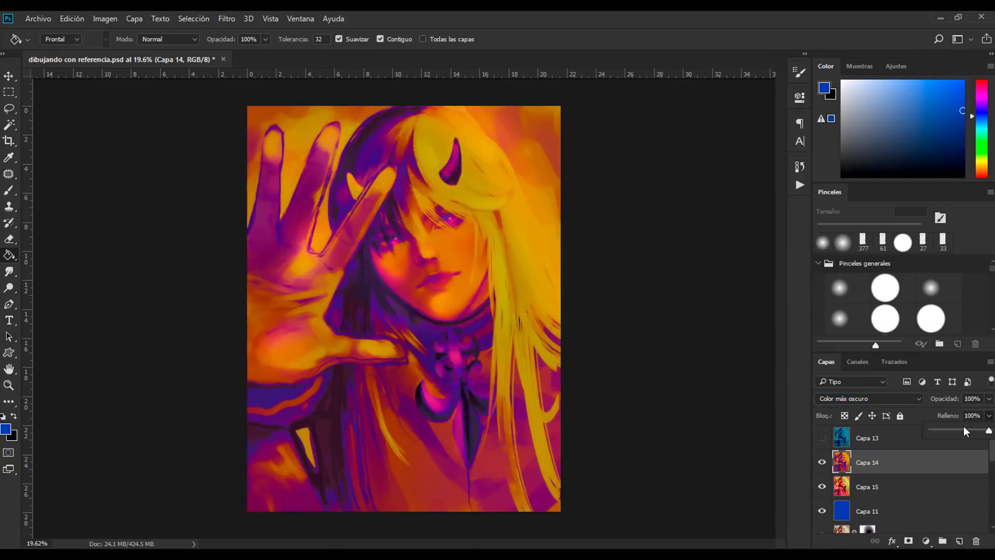
key(ctrl+u)
drag(798, 205, 802, 205)
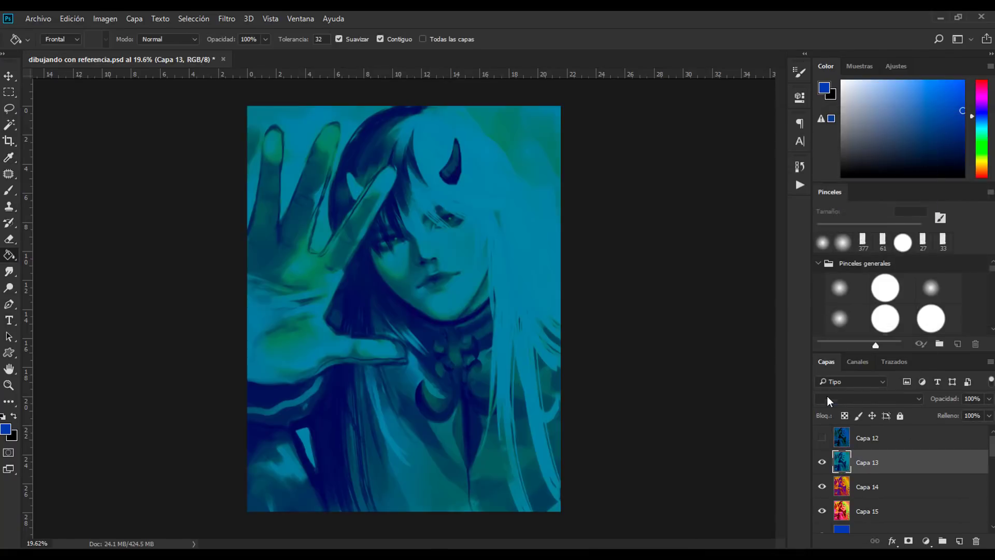
scroll(827, 399, up, 3)
scroll(827, 399, down, 5)
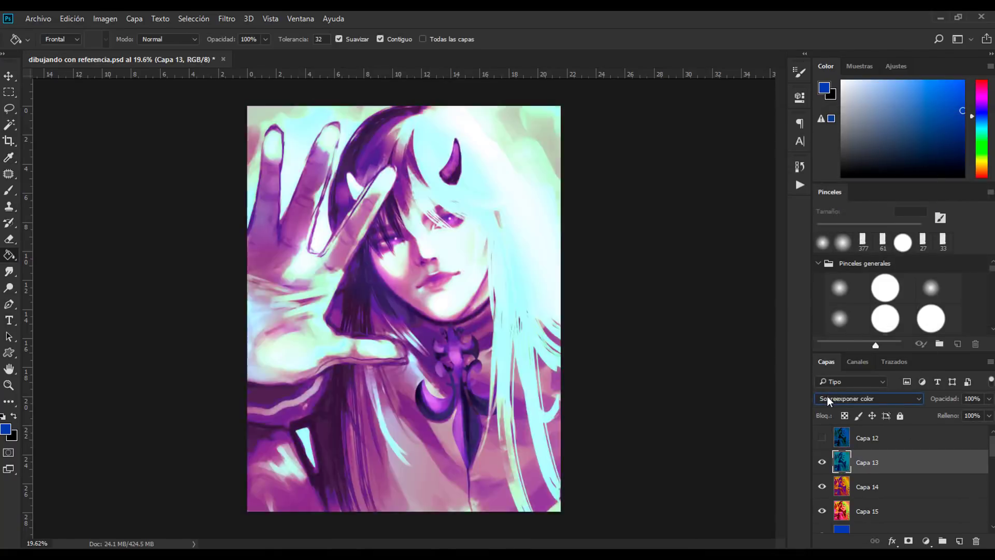
scroll(827, 399, up, 3)
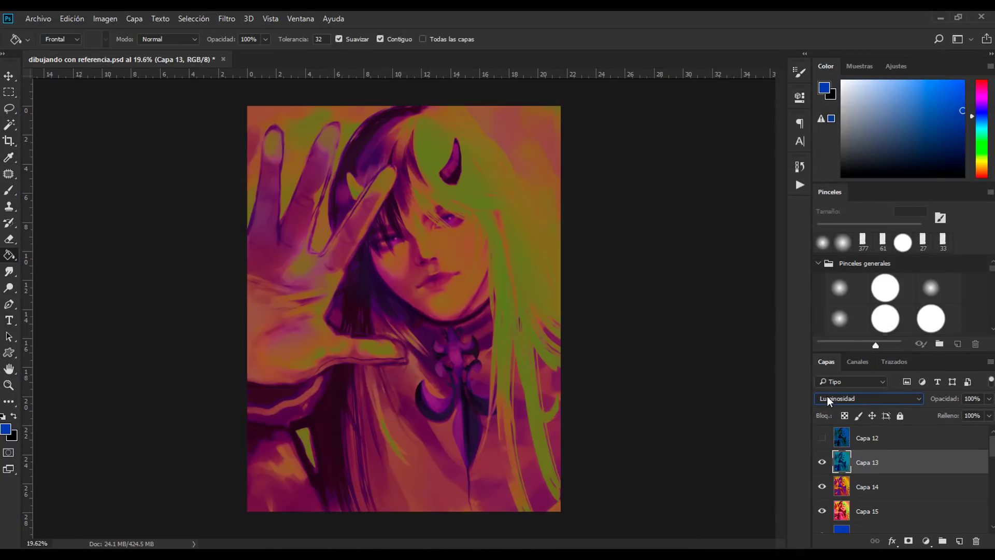
Step: Show Capa 12 and set its blend mode to Color to tint the painting blue
click(821, 437)
click(867, 438)
click(831, 400)
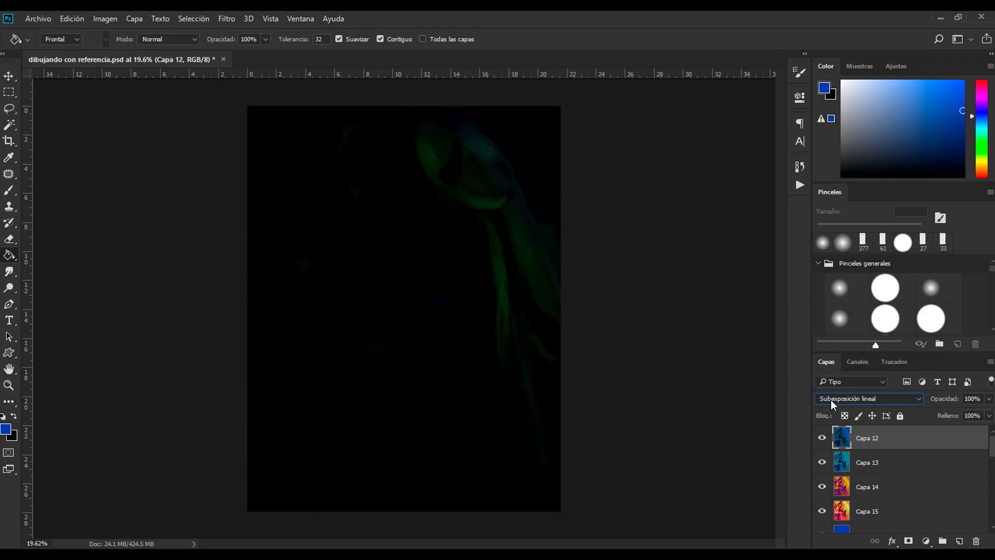
scroll(831, 399, down, 1)
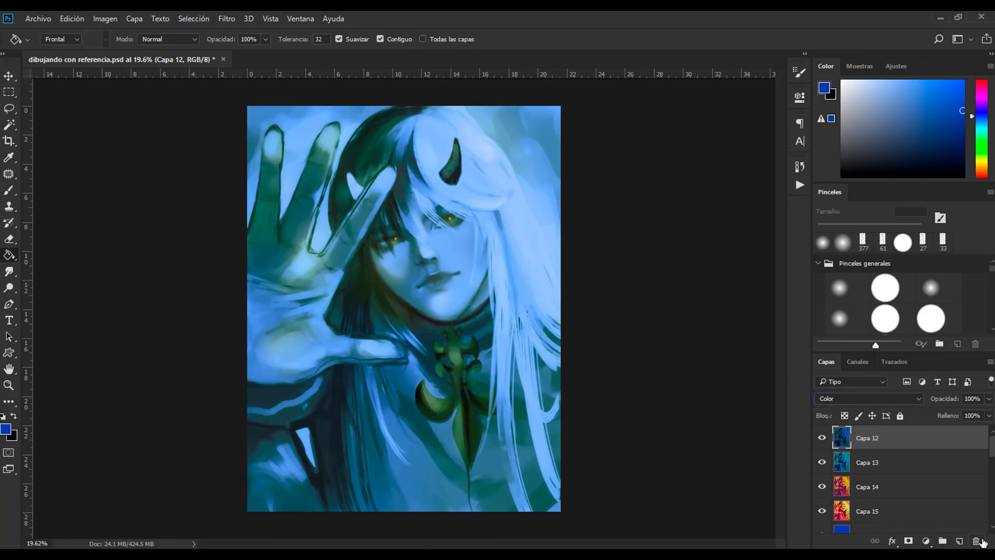